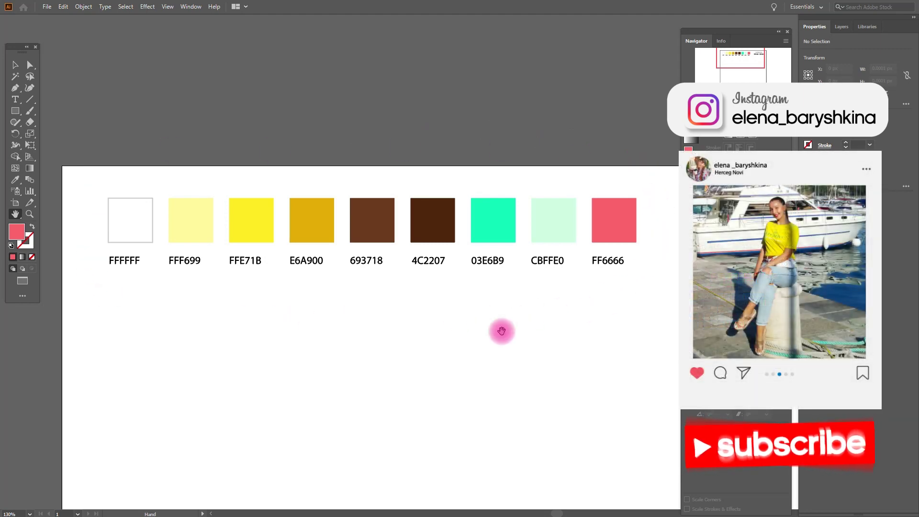
Draw a circle about 472 px in diameter filled with yellow FFE71B and move it near the artboard's centre
{"action": "key", "text": "ctrl+0"}
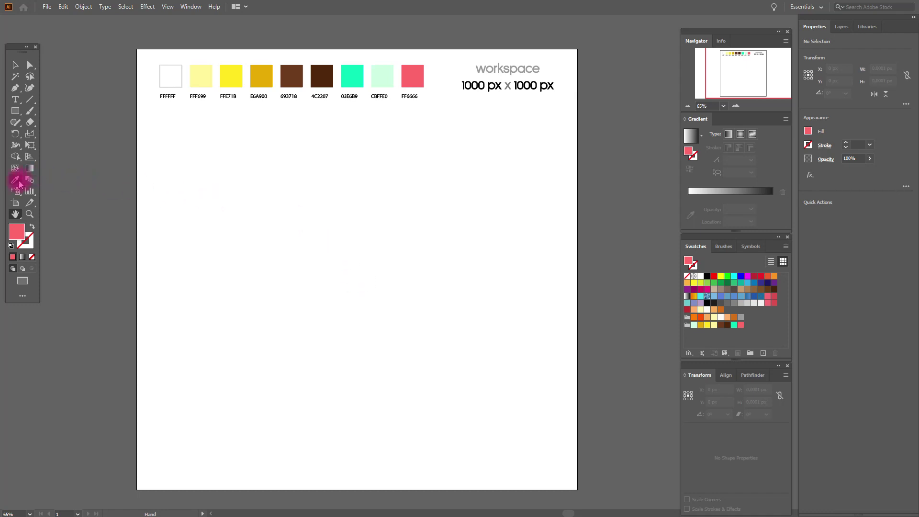
{"action": "left_click", "coordinate": [231, 76]}
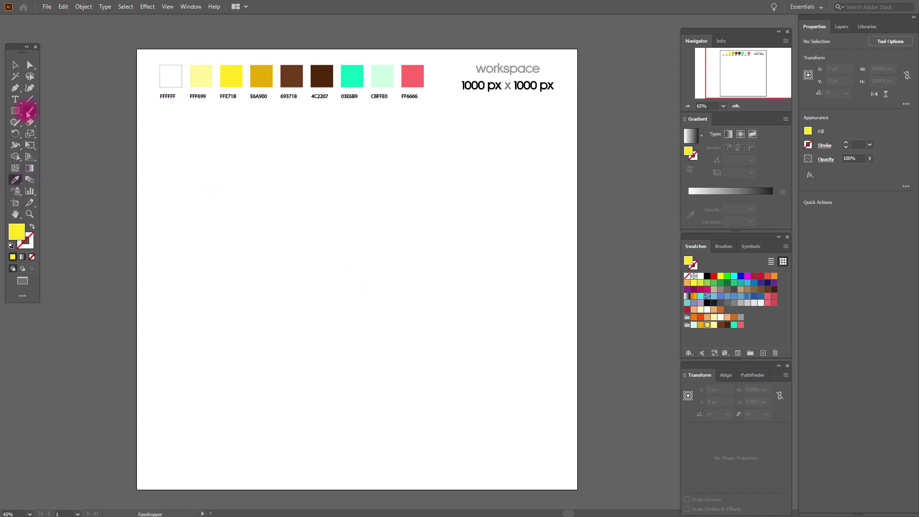
{"action": "left_click_drag", "start_coordinate": [19, 114], "coordinate": [58, 132]}
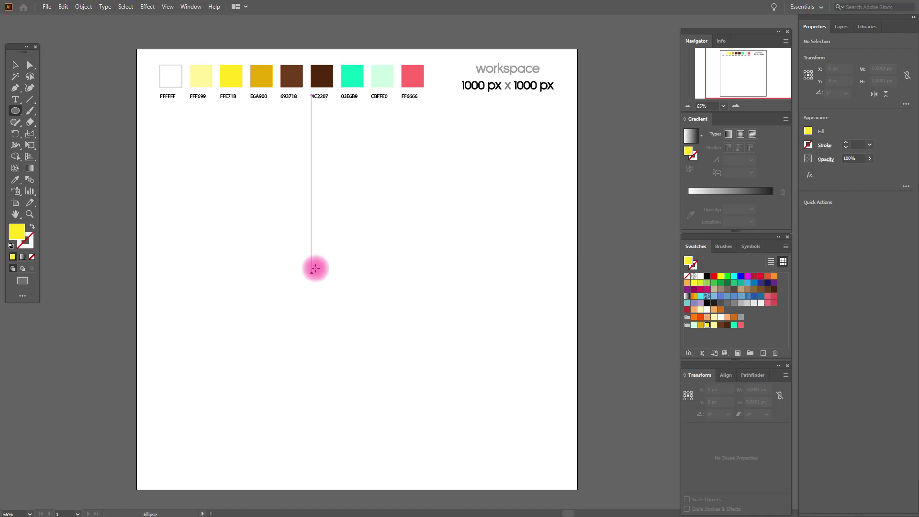
{"action": "left_click_drag", "start_coordinate": [274, 177], "coordinate": [465, 385]}
{"action": "left_click", "coordinate": [15, 64]}
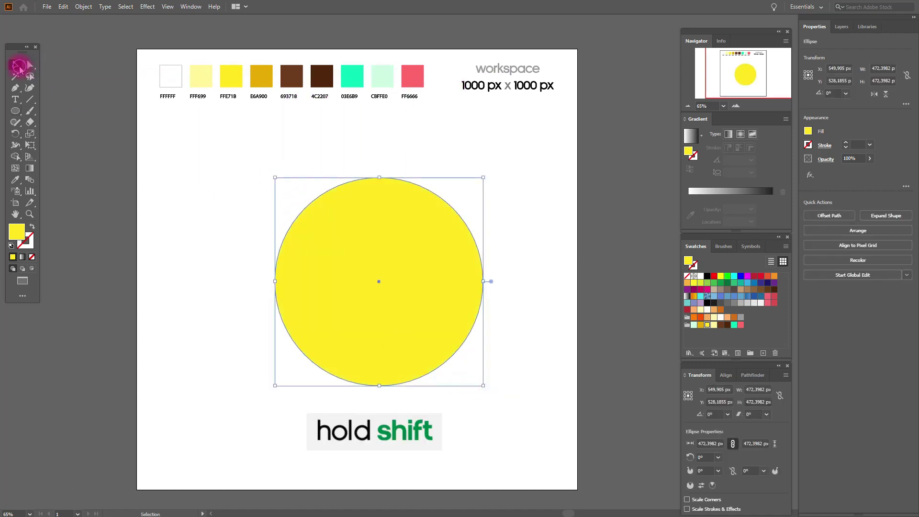
{"action": "left_click_drag", "start_coordinate": [413, 264], "coordinate": [397, 273]}
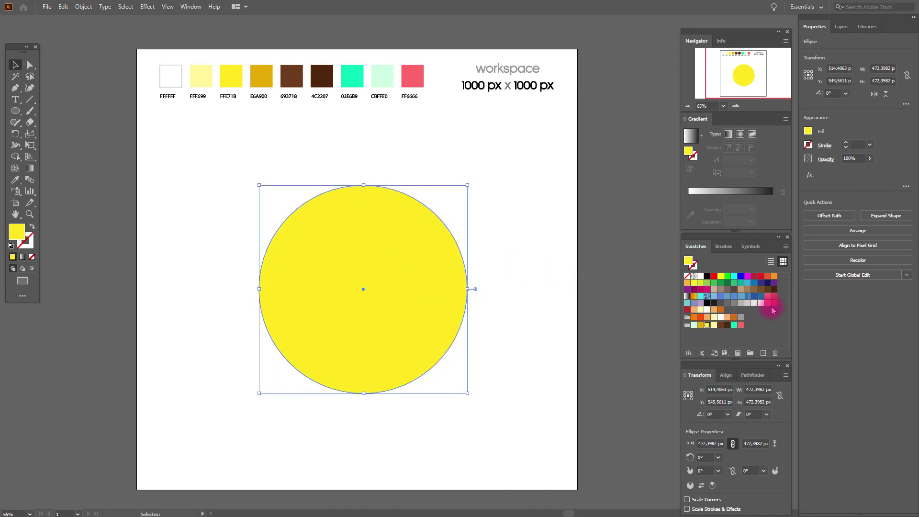
Fill the circle with a radial gradient running from FFF699 through FFE71B to E6A900
{"action": "left_click", "coordinate": [687, 296]}
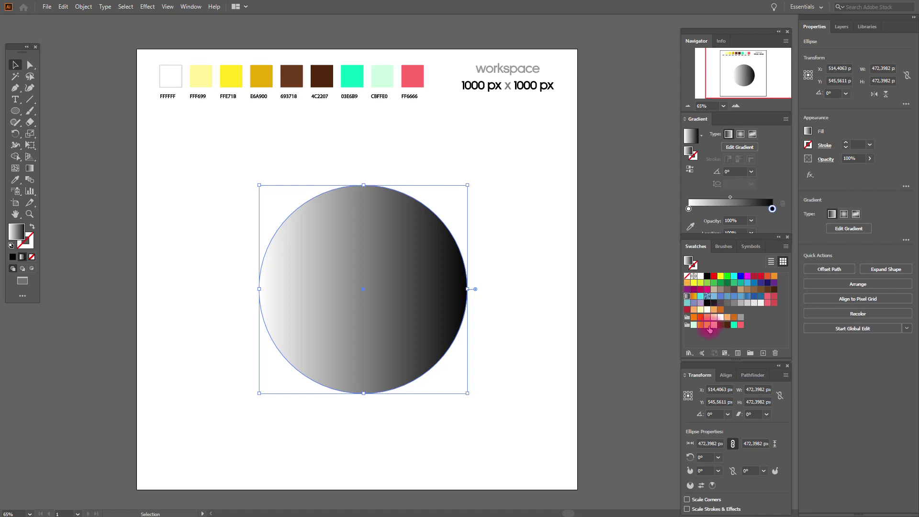
{"action": "left_click_drag", "start_coordinate": [708, 329], "coordinate": [731, 209]}
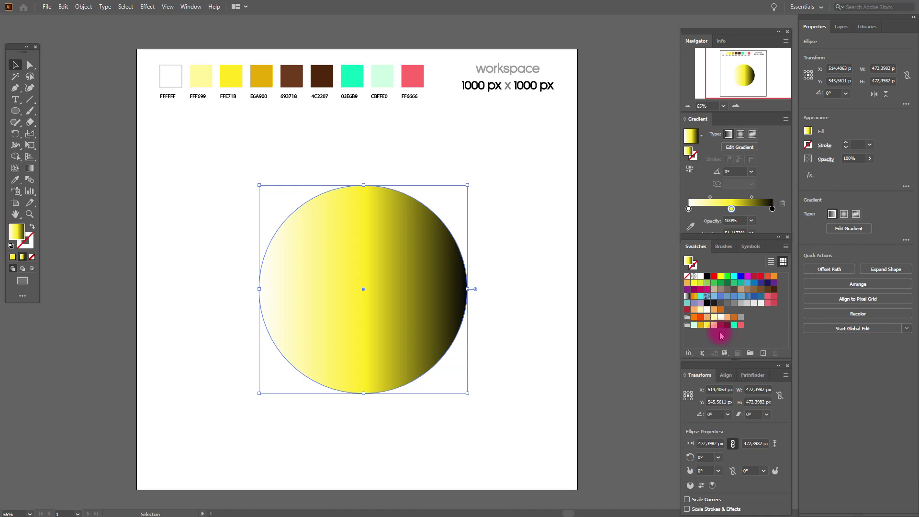
{"action": "left_click_drag", "start_coordinate": [688, 209], "coordinate": [688, 208]}
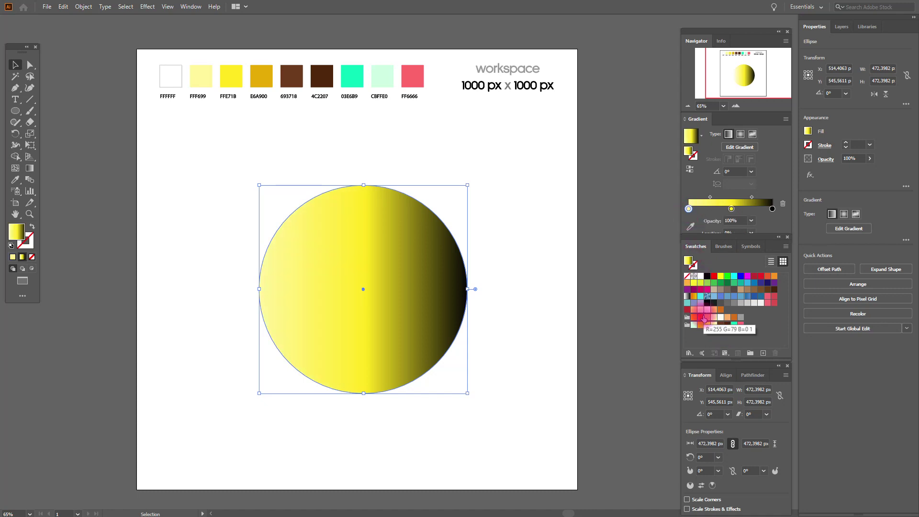
{"action": "left_click_drag", "start_coordinate": [760, 230], "coordinate": [772, 210]}
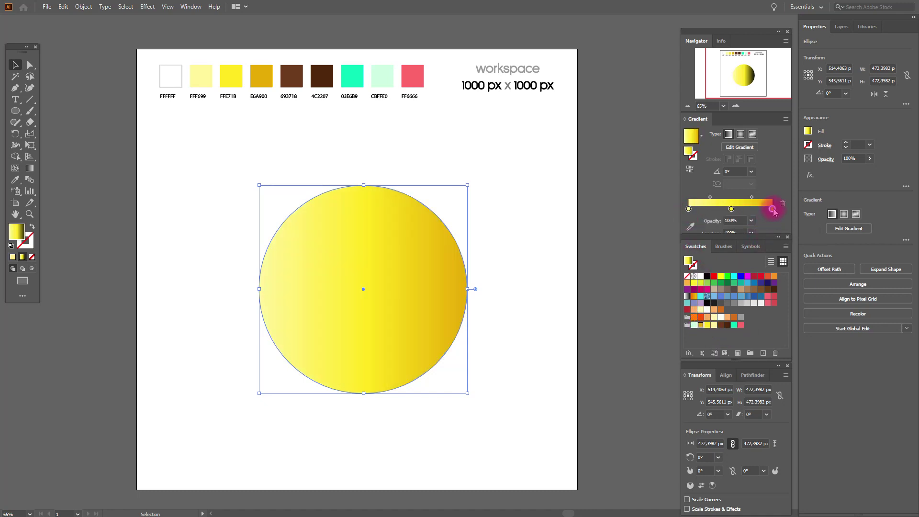
{"action": "left_click", "coordinate": [740, 134]}
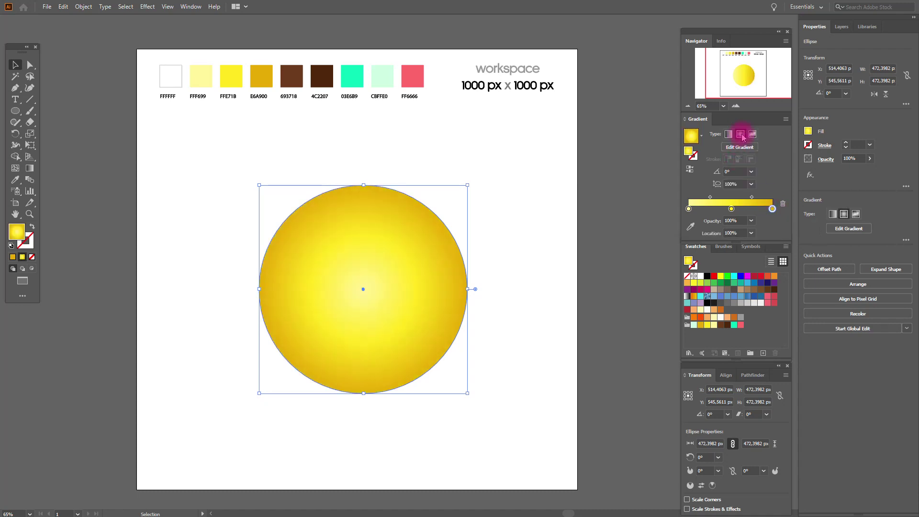
Shift the circle's gradient centre toward its upper-left area and enlarge the gradient's radius, leaving the circle deselected
{"action": "left_click", "coordinate": [30, 169]}
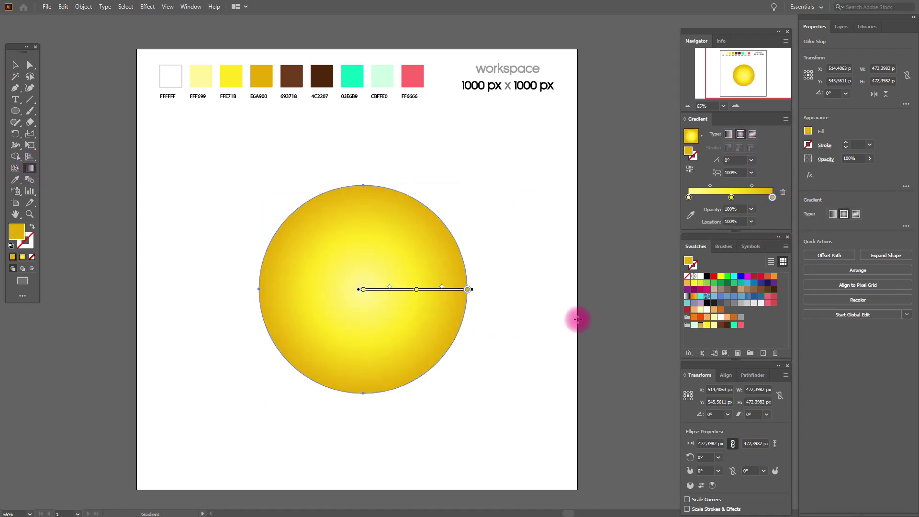
{"action": "left_click_drag", "start_coordinate": [398, 291], "coordinate": [357, 243]}
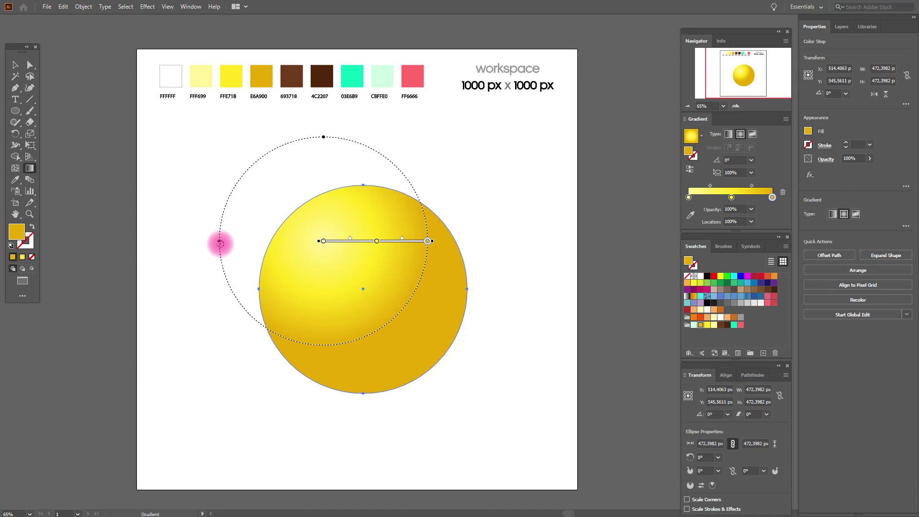
{"action": "left_click_drag", "start_coordinate": [220, 242], "coordinate": [148, 233]}
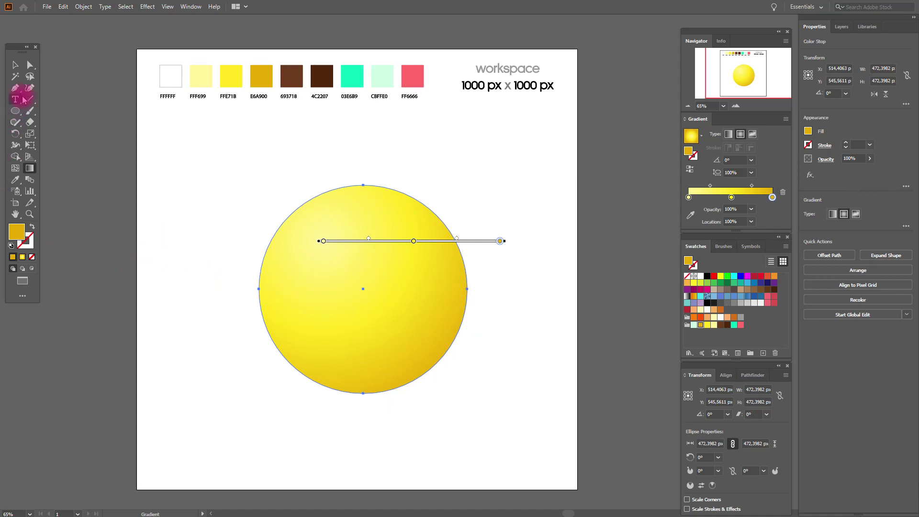
{"action": "left_click", "coordinate": [15, 66]}
{"action": "left_click", "coordinate": [236, 171]}
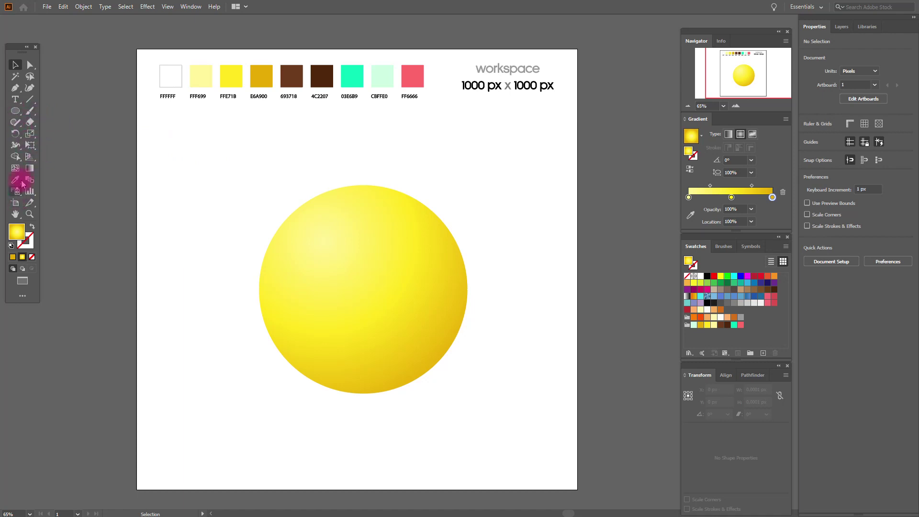
Draw an upright ellipse about 94 by 135 px in brown 693718 and place it on the face's upper-left area as an eye
{"action": "left_click", "coordinate": [293, 75]}
{"action": "left_click", "coordinate": [15, 110]}
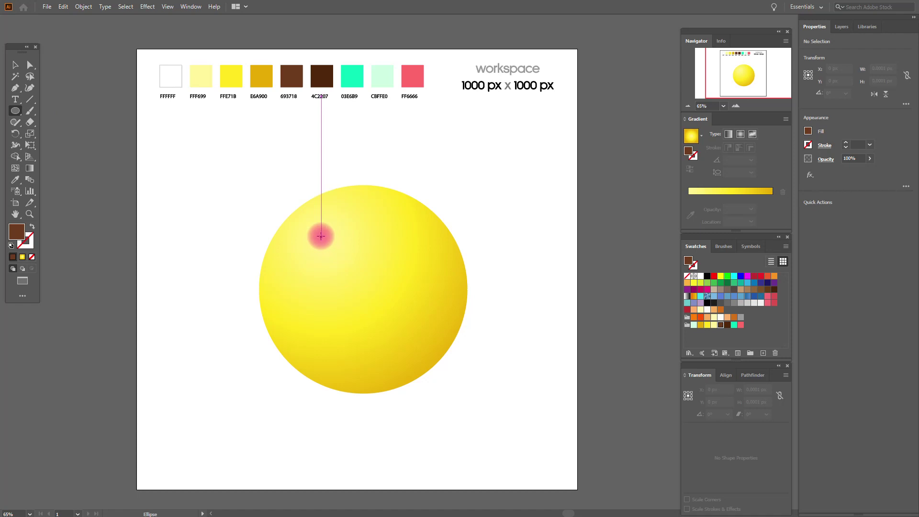
{"action": "left_click_drag", "start_coordinate": [319, 235], "coordinate": [360, 294]}
{"action": "left_click", "coordinate": [14, 65]}
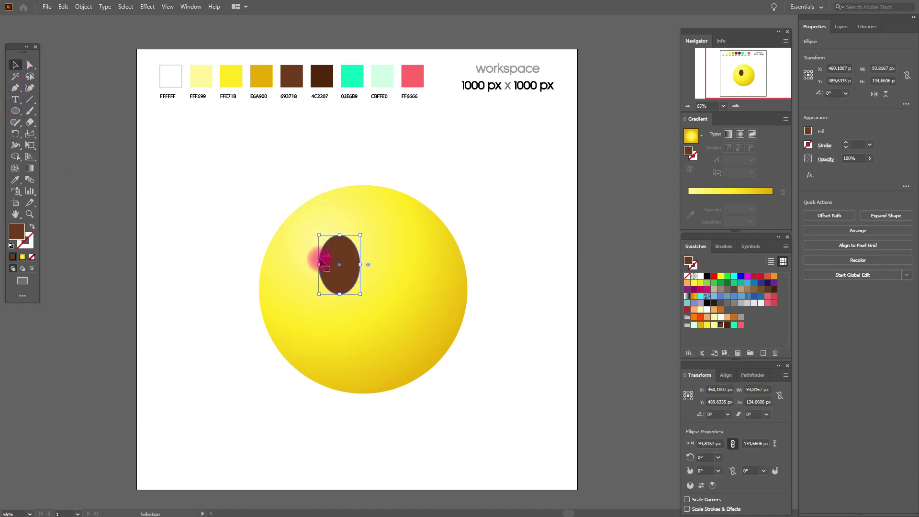
{"action": "left_click_drag", "start_coordinate": [330, 259], "coordinate": [326, 257]}
Reshape the brown ellipse into an arched eye by moving its lowest anchor point up inside the shape
{"action": "left_click", "coordinate": [30, 179]}
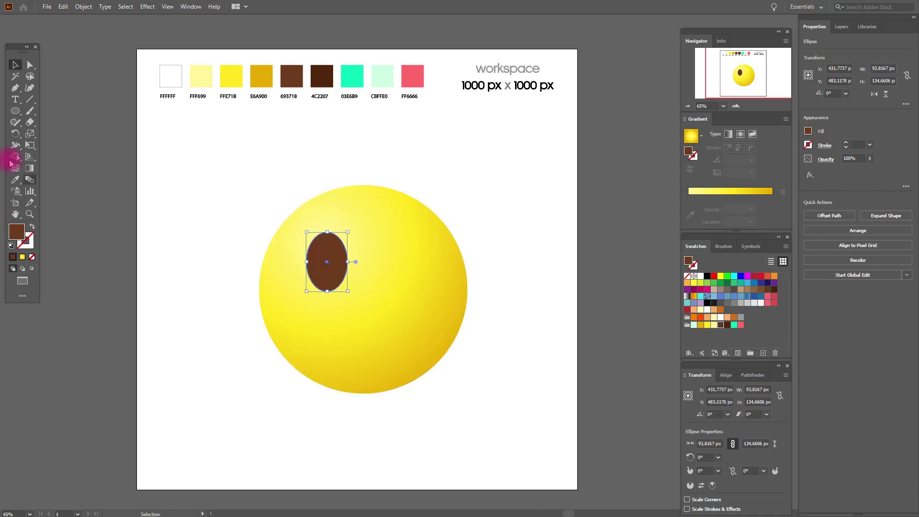
{"action": "left_click", "coordinate": [30, 65]}
{"action": "left_click", "coordinate": [369, 201]}
{"action": "left_click_drag", "start_coordinate": [328, 290], "coordinate": [326, 261]}
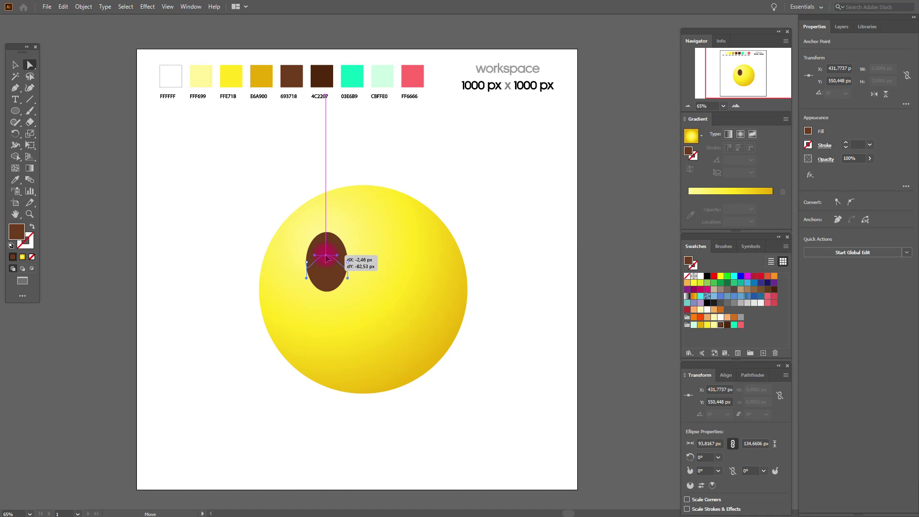
{"action": "left_click_drag", "start_coordinate": [326, 255], "coordinate": [327, 252]}
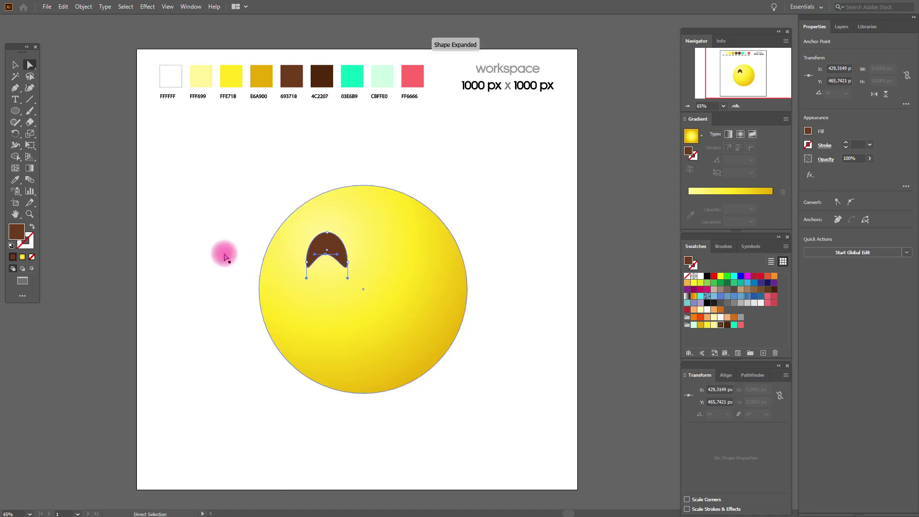
{"action": "left_click", "coordinate": [15, 66]}
{"action": "left_click", "coordinate": [232, 160]}
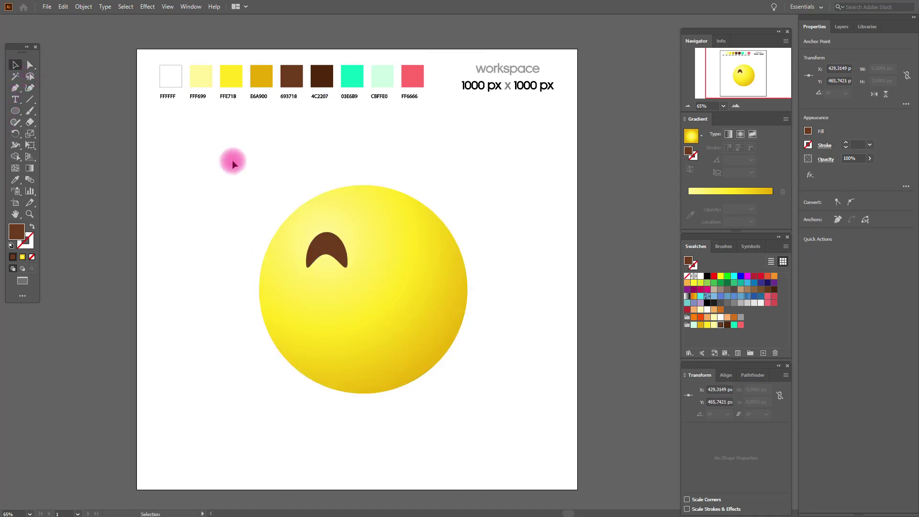
Create an offset path of 2 px around the arched brown eye with preview enabled
{"action": "left_click", "coordinate": [326, 248]}
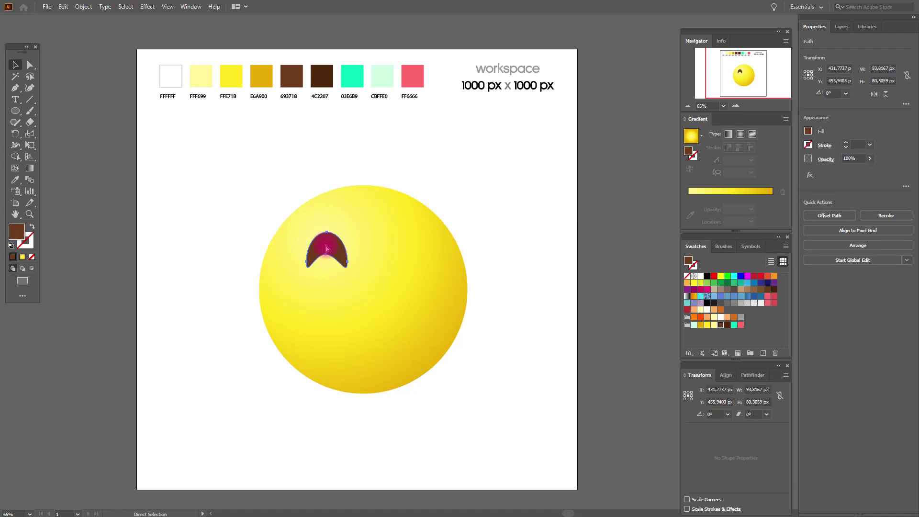
{"action": "left_click", "coordinate": [79, 7]}
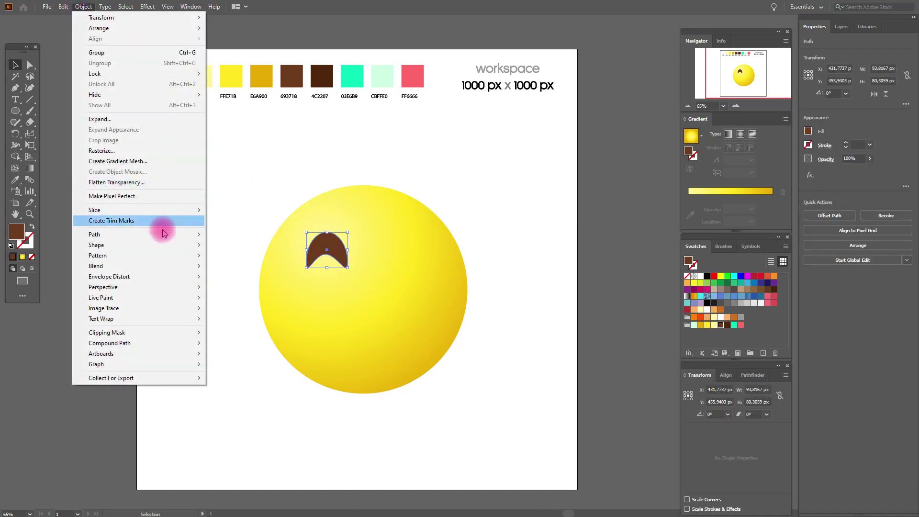
{"action": "mouse_move", "coordinate": [164, 237]}
{"action": "left_click", "coordinate": [244, 268]}
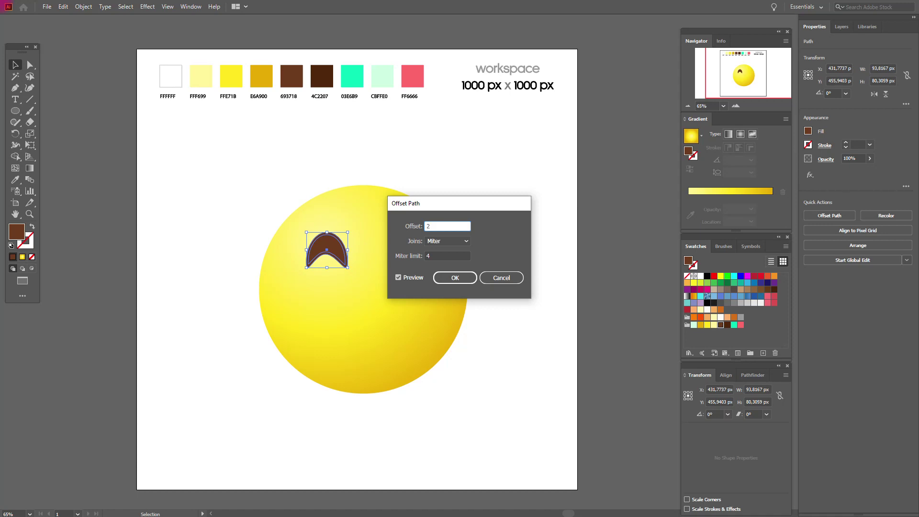
{"action": "type", "text": "2"}
{"action": "left_click", "coordinate": [416, 281]}
{"action": "left_click", "coordinate": [460, 282]}
Give the offset shape the face's yellow gradient, set to linear at 90° and reversed
{"action": "left_click", "coordinate": [15, 180]}
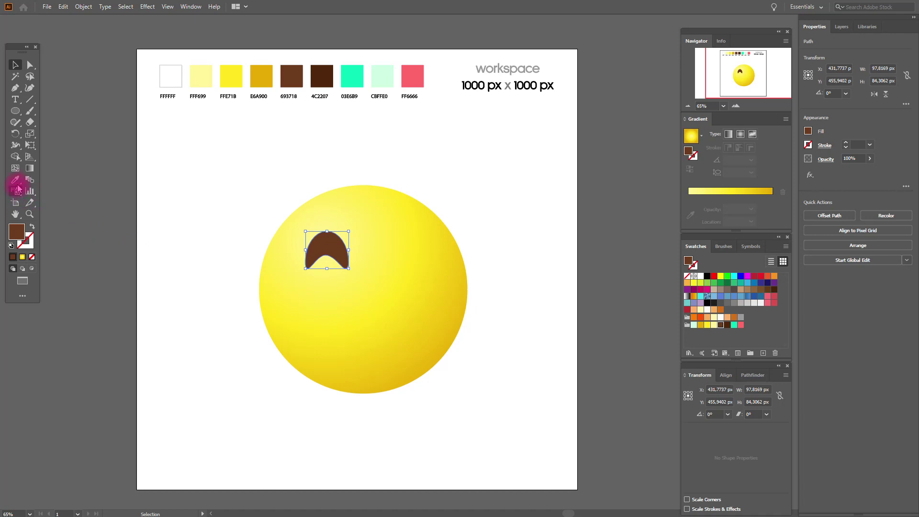
{"action": "left_click", "coordinate": [362, 310]}
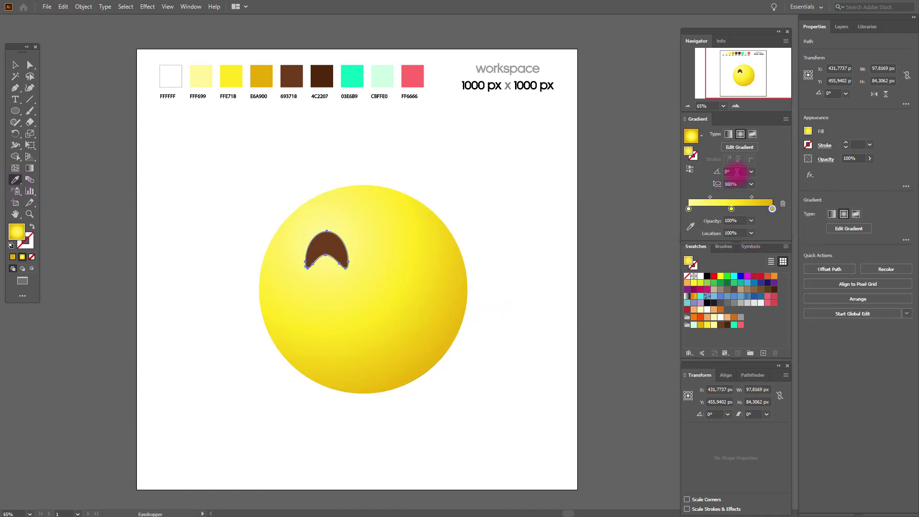
{"action": "left_click", "coordinate": [728, 134]}
{"action": "left_click", "coordinate": [735, 171]}
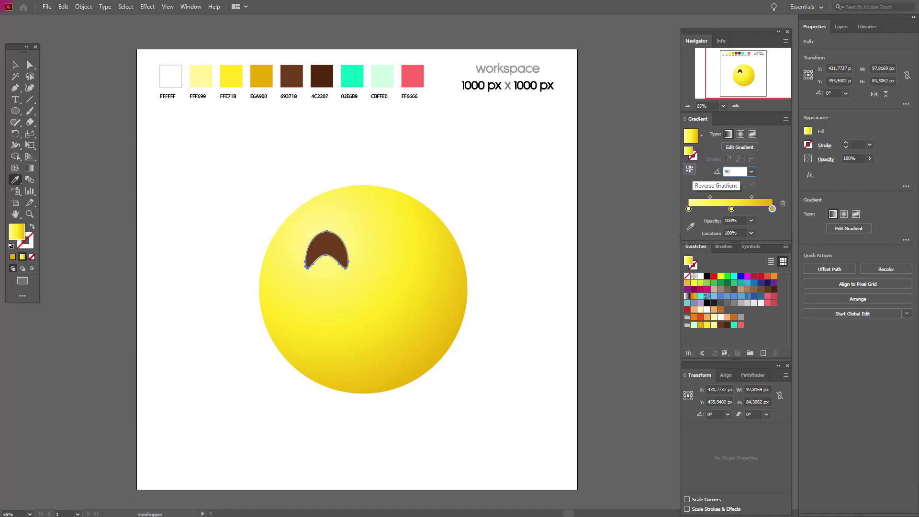
{"action": "left_click", "coordinate": [690, 171]}
{"action": "left_click", "coordinate": [16, 65]}
{"action": "left_click", "coordinate": [228, 137]}
Fill the arched eye with a radial gradient from brown 693718 to dark brown 4C2207
{"action": "left_click", "coordinate": [325, 243]}
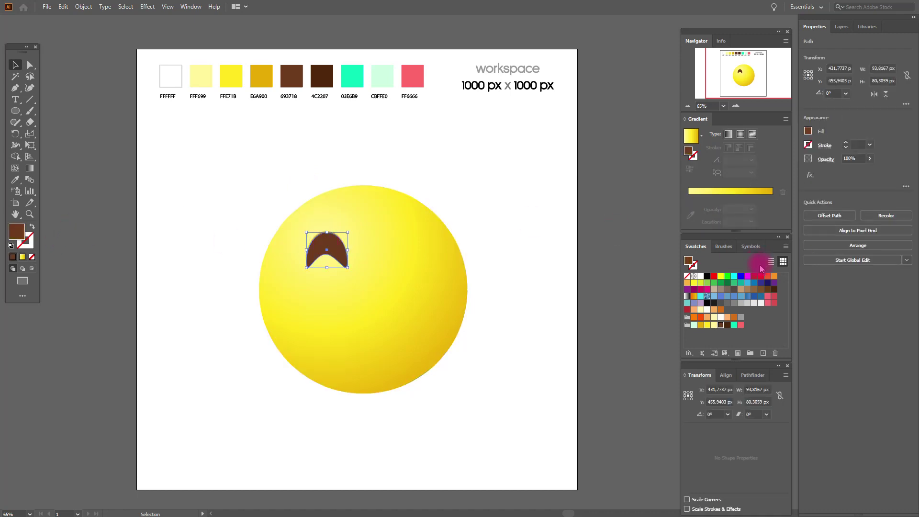
{"action": "left_click", "coordinate": [687, 296]}
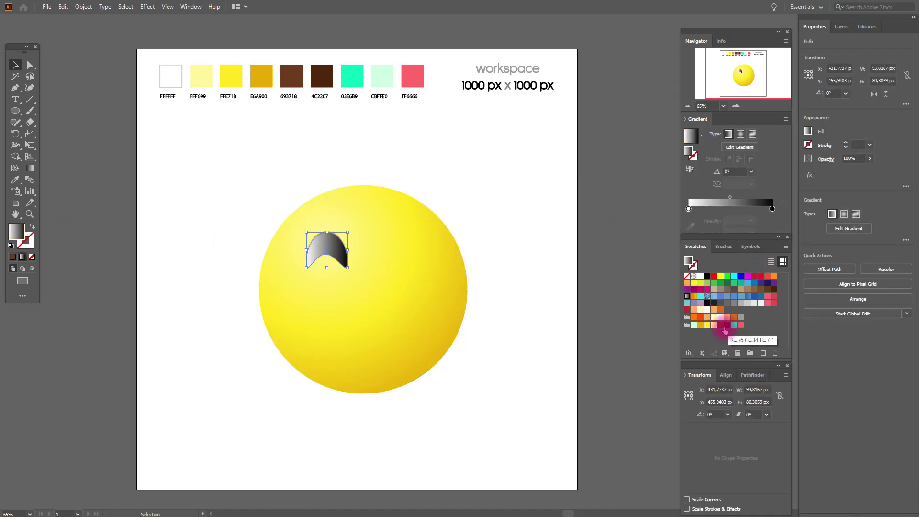
{"action": "left_click", "coordinate": [728, 322]}
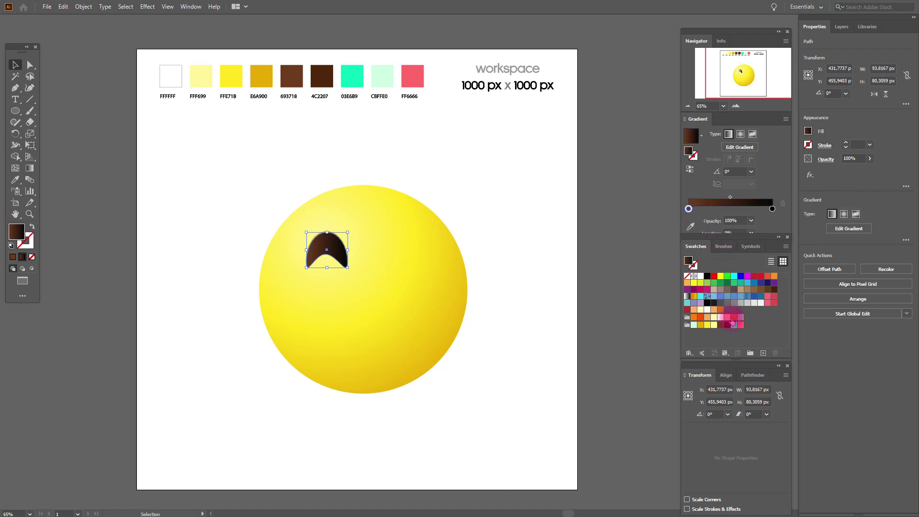
{"action": "left_click_drag", "start_coordinate": [774, 211], "coordinate": [774, 212]}
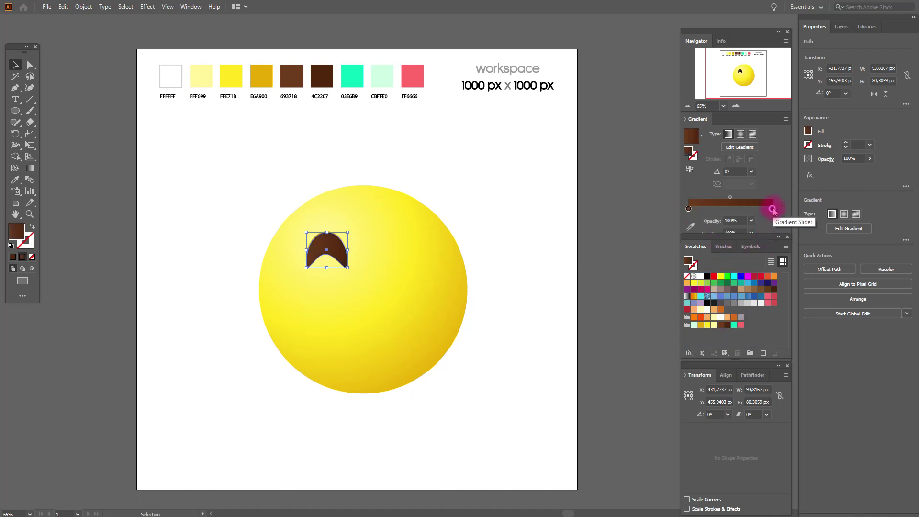
{"action": "left_click", "coordinate": [33, 171]}
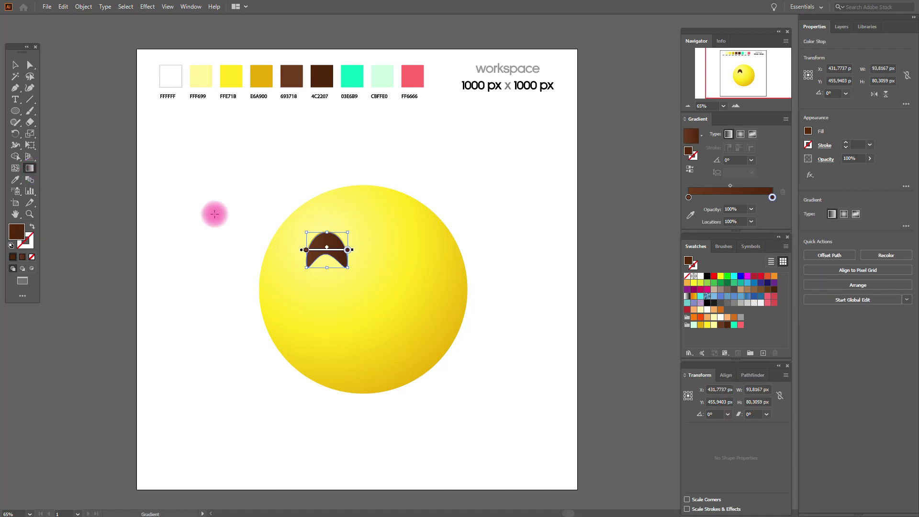
{"action": "left_click", "coordinate": [740, 135]}
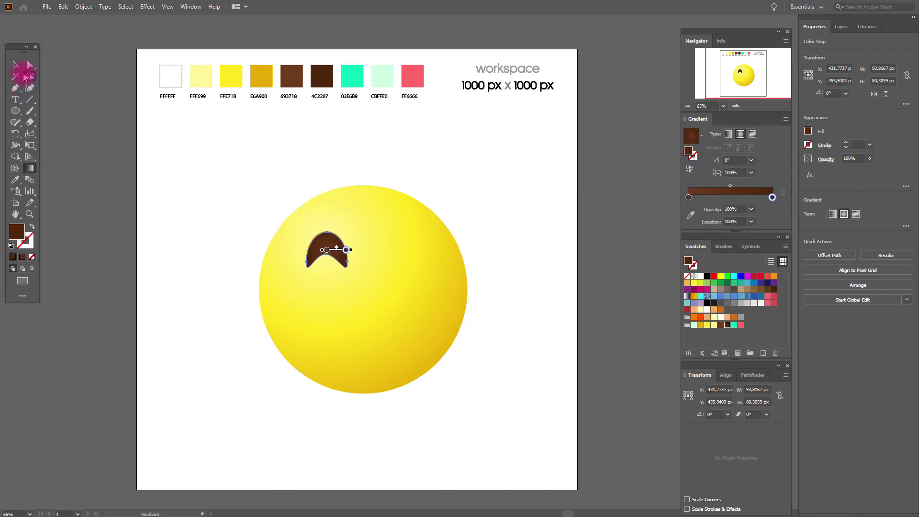
{"action": "left_click", "coordinate": [17, 67]}
{"action": "left_click", "coordinate": [225, 199]}
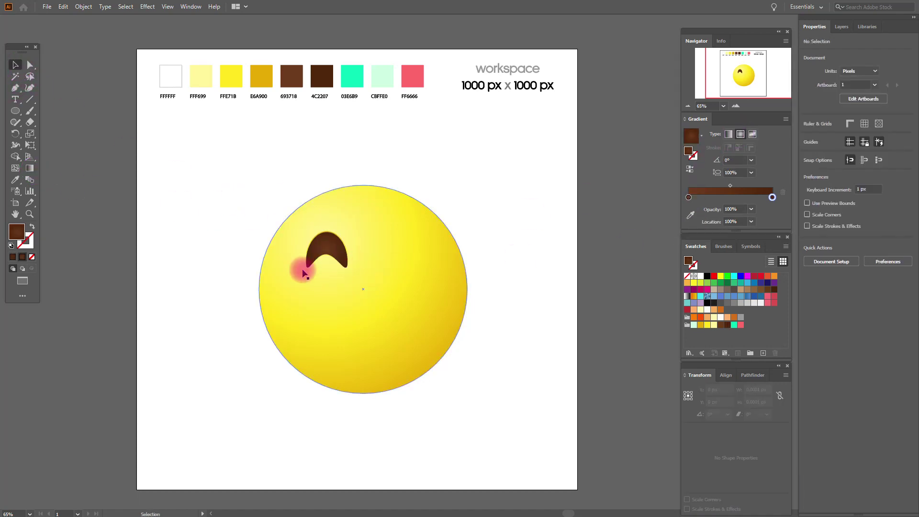
Group the arched brown eye with its yellow offset outline, leaving the face circle out of the group
{"action": "left_click_drag", "start_coordinate": [304, 174], "coordinate": [329, 257]}
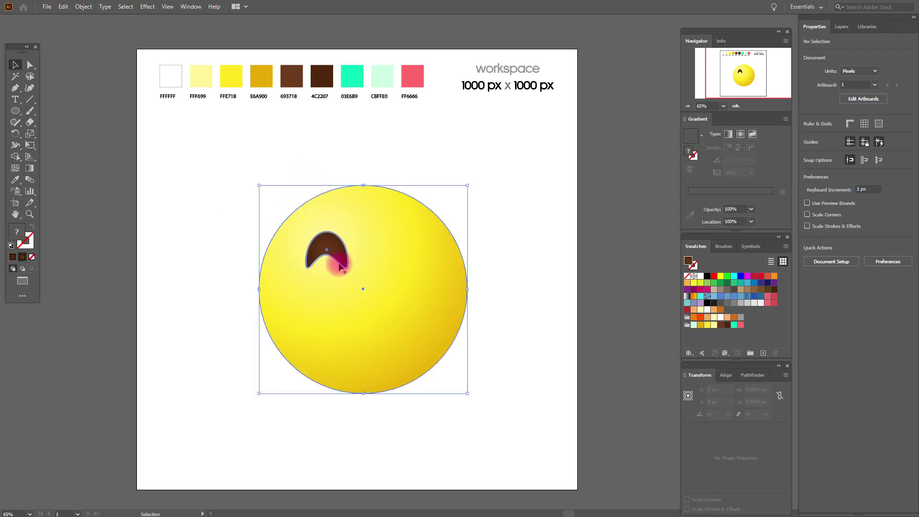
{"action": "left_click", "coordinate": [369, 229], "text": "shift"}
{"action": "right_click", "coordinate": [360, 261]}
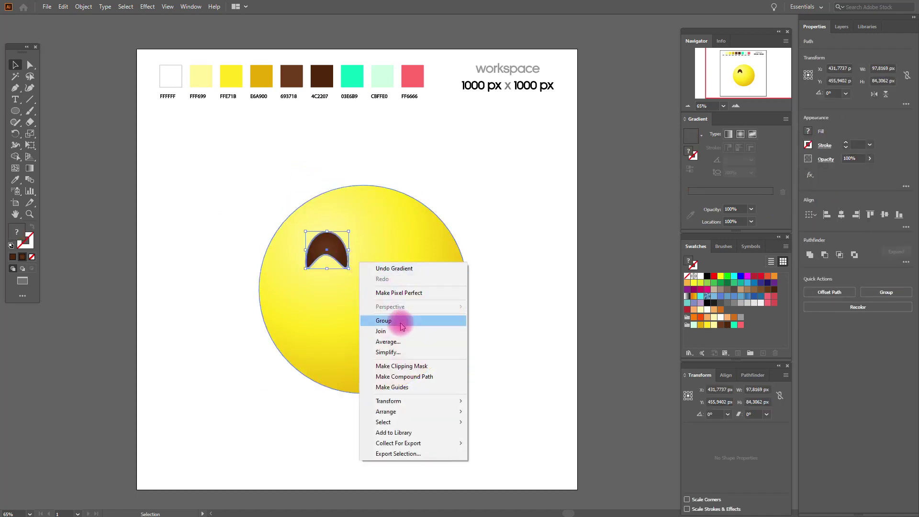
{"action": "left_click", "coordinate": [402, 326]}
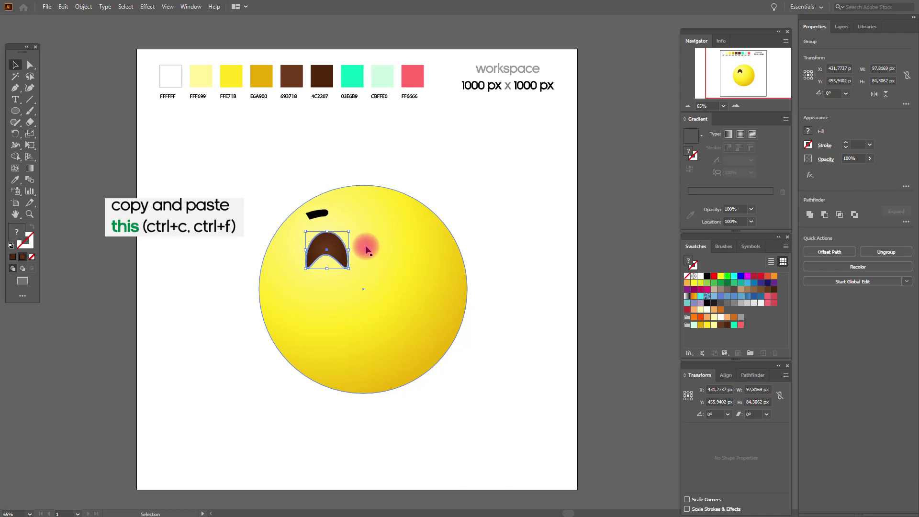
Make a copy of the eye group reflected across the vertical axis and move it level to the right side of the face
{"action": "key", "text": "ctrl+c"}
{"action": "key", "text": "ctrl+f"}
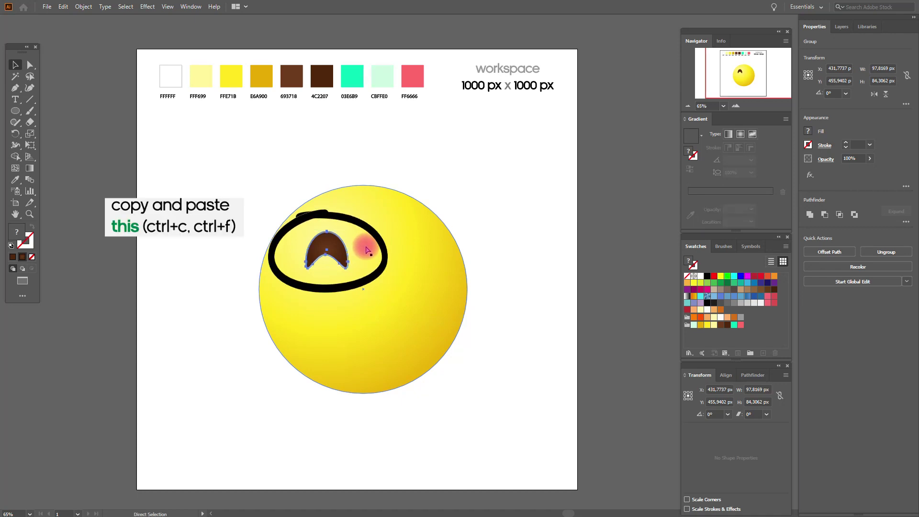
{"action": "right_click", "coordinate": [352, 252]}
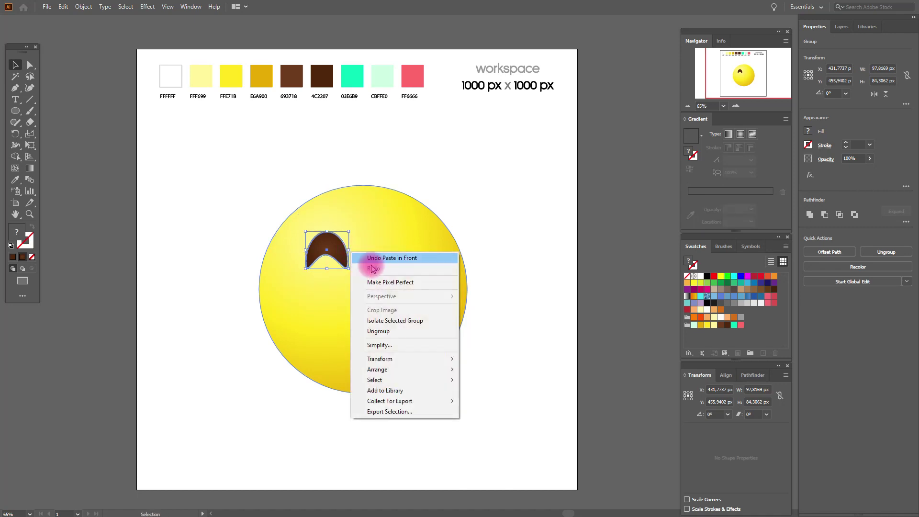
{"action": "mouse_move", "coordinate": [426, 358]}
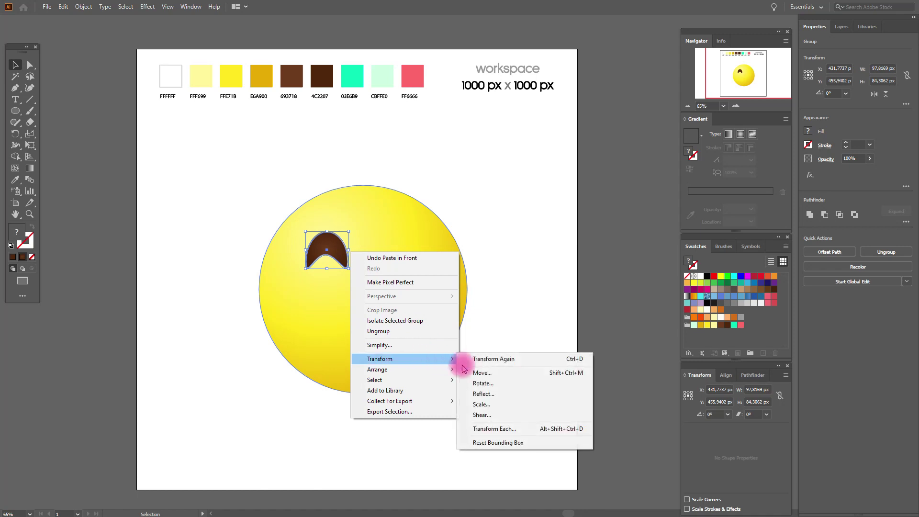
{"action": "left_click", "coordinate": [480, 393]}
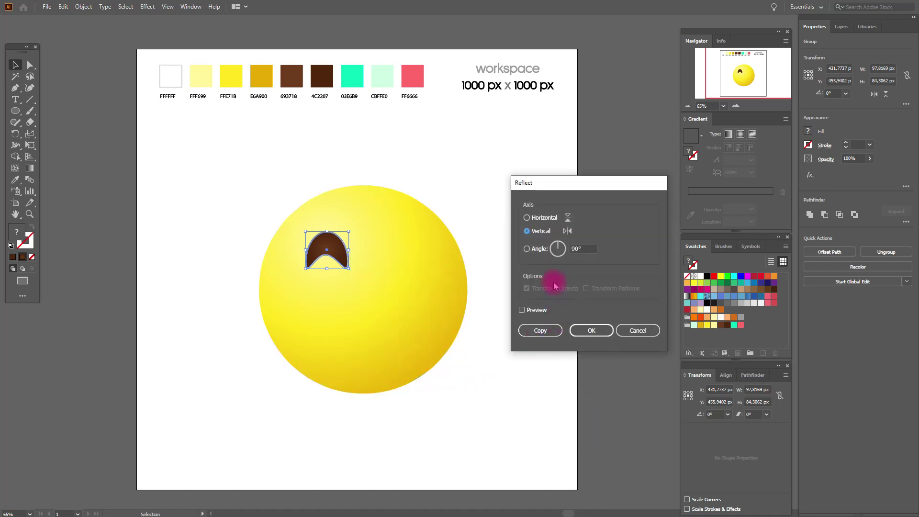
{"action": "left_click", "coordinate": [579, 335]}
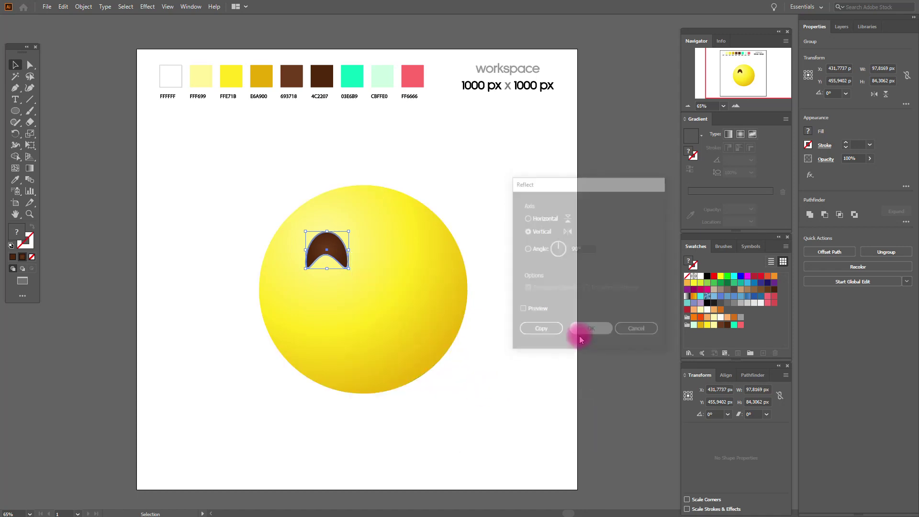
{"action": "left_click_drag", "start_coordinate": [328, 251], "coordinate": [404, 252]}
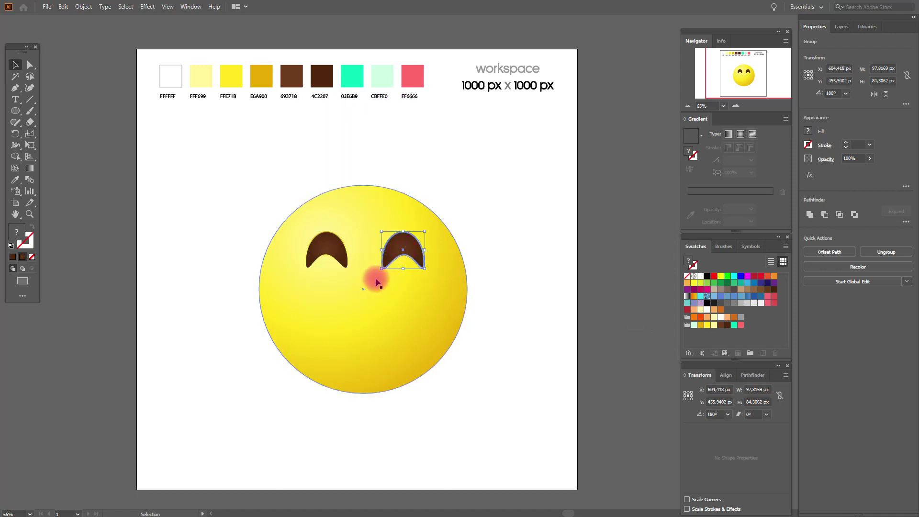
Nudge both eyes together 2 px left and 41 px down on the face
{"action": "left_click", "coordinate": [344, 260], "text": "shift"}
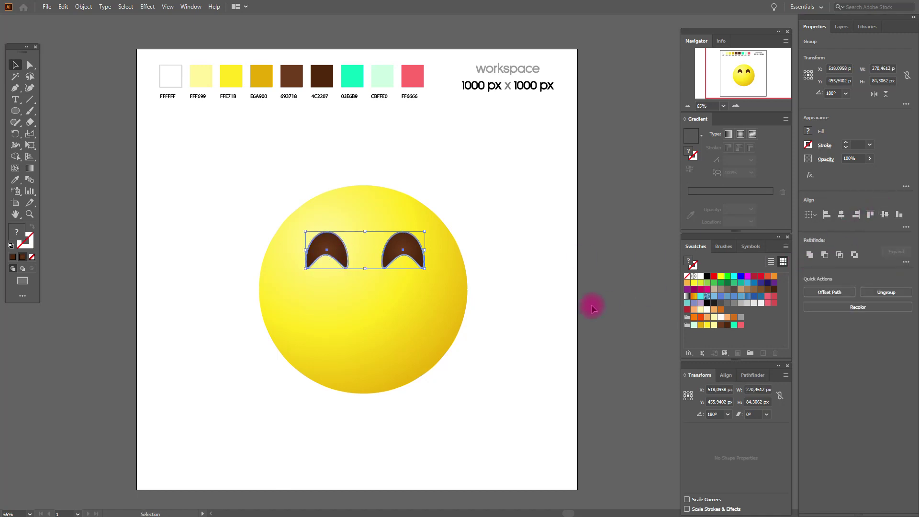
{"action": "key", "text": "Left"}
{"action": "key", "text": "Left"}
{"action": "key", "text": "Left"}
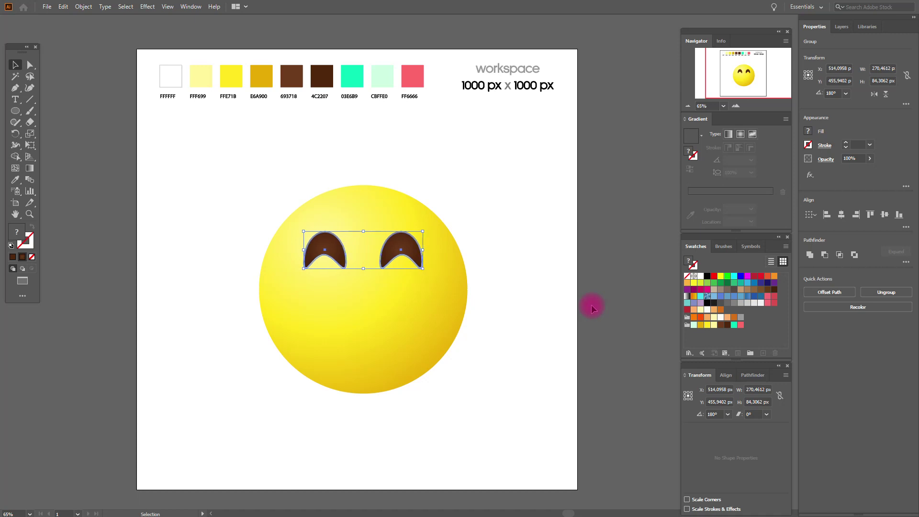
{"action": "key", "text": "Down"}
{"action": "key", "text": "Down"}
{"action": "key", "text": "Down"}
{"action": "key", "text": "Down"}
{"action": "key", "text": "Down"}
{"action": "key", "text": "Down"}
{"action": "key", "text": "Down"}
{"action": "key", "text": "Down"}
{"action": "key", "text": "Down"}
{"action": "key", "text": "Down"}
{"action": "key", "text": "Down"}
{"action": "key", "text": "Down"}
{"action": "key", "text": "Down"}
{"action": "key", "text": "Down"}
{"action": "key", "text": "Down"}
{"action": "key", "text": "Down"}
{"action": "key", "text": "Down"}
{"action": "key", "text": "Down"}
{"action": "key", "text": "Down"}
{"action": "key", "text": "Down"}
{"action": "key", "text": "Down"}
{"action": "key", "text": "Down"}
{"action": "key", "text": "Down"}
{"action": "key", "text": "Down"}
{"action": "key", "text": "Down"}
{"action": "key", "text": "Down"}
{"action": "key", "text": "Down"}
{"action": "key", "text": "Down"}
{"action": "key", "text": "Down"}
{"action": "key", "text": "Down"}
{"action": "key", "text": "Down"}
{"action": "key", "text": "Down"}
{"action": "key", "text": "Up"}
{"action": "key", "text": "Right"}
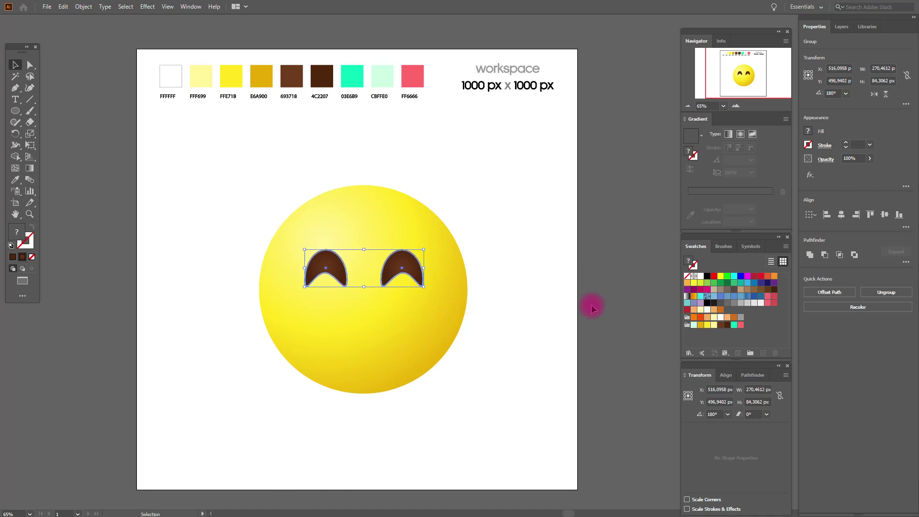
{"action": "left_click", "coordinate": [495, 237]}
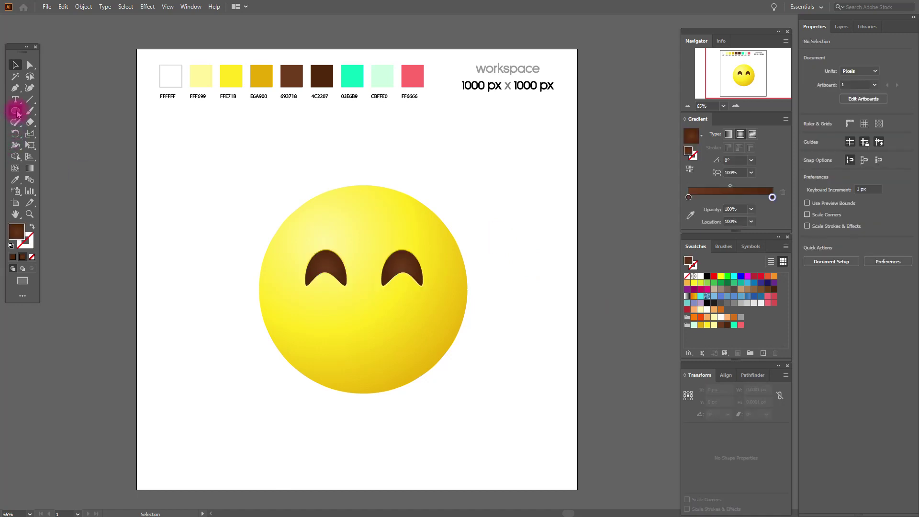
Create a circle about 137 px wide beside the face, filled with a white-to-black radial gradient
{"action": "left_click_drag", "start_coordinate": [225, 169], "coordinate": [287, 231]}
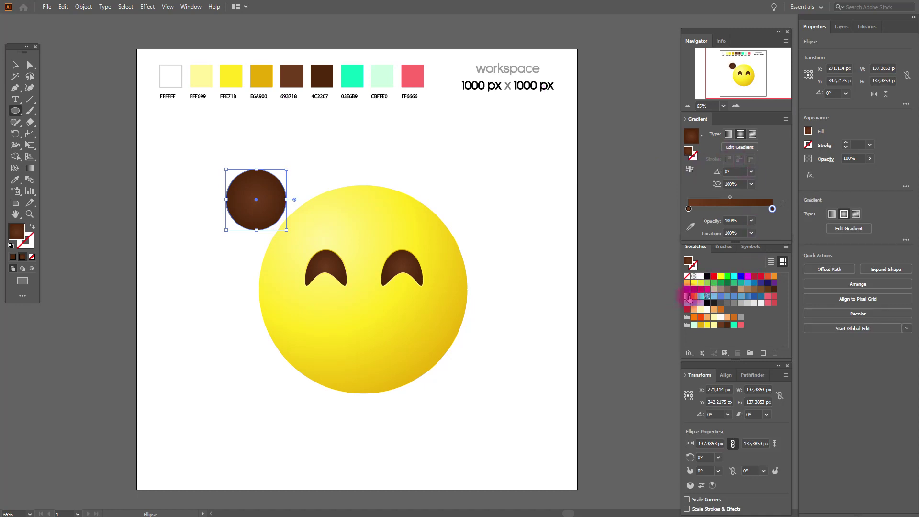
{"action": "left_click", "coordinate": [688, 296]}
{"action": "left_click", "coordinate": [740, 135]}
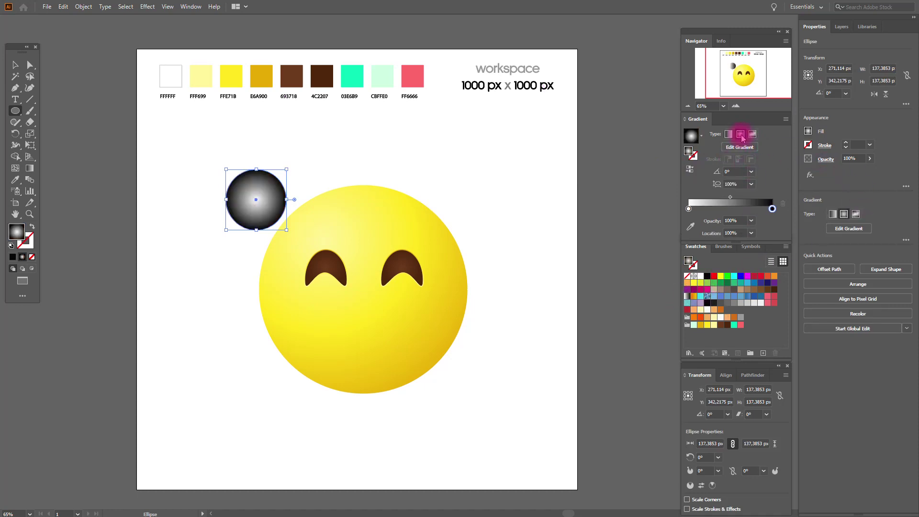
Set the gradient circle's blending mode to Screen and place it over the face's left eye as a highlight
{"action": "left_click", "coordinate": [826, 161]}
{"action": "left_click", "coordinate": [763, 178]}
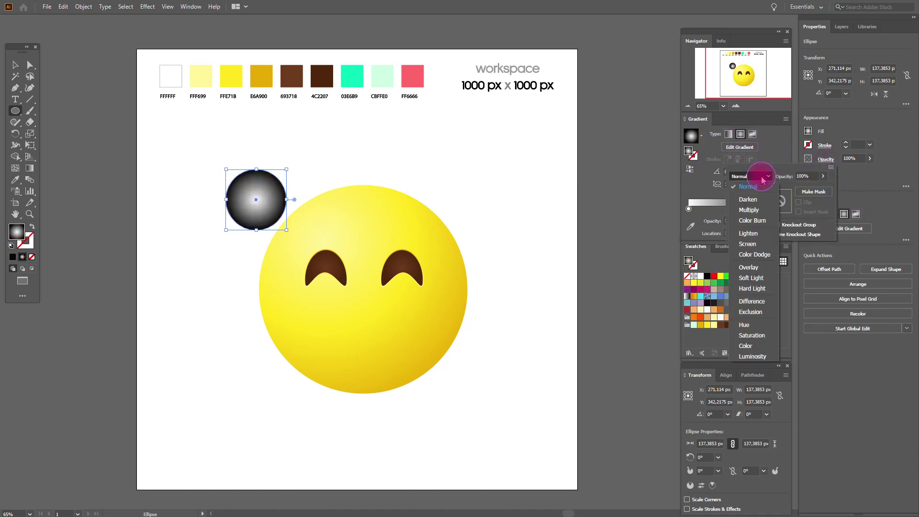
{"action": "key", "text": "Escape"}
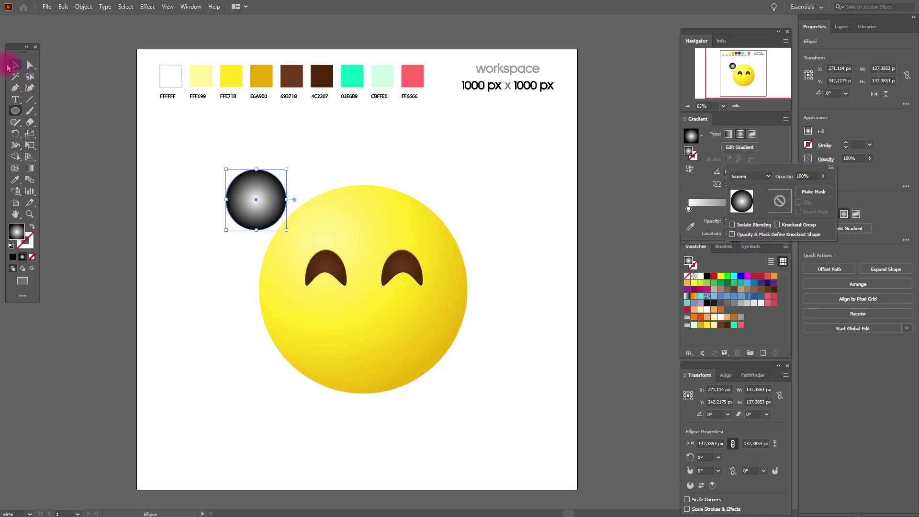
{"action": "key", "text": "Escape"}
{"action": "left_click", "coordinate": [15, 65]}
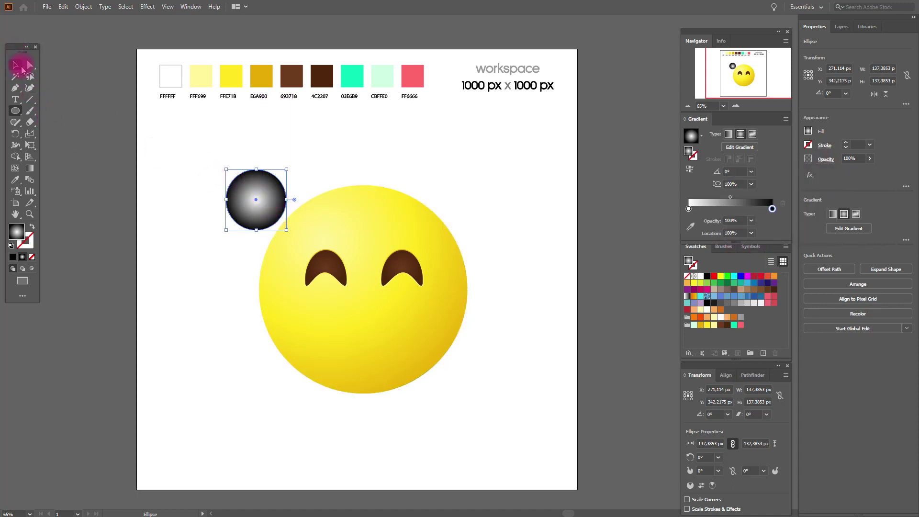
{"action": "left_click_drag", "start_coordinate": [264, 198], "coordinate": [323, 256]}
Send the highlight and face circles to the back behind the eyes, and shift the highlight slightly upward
{"action": "left_click", "coordinate": [375, 230], "text": "shift"}
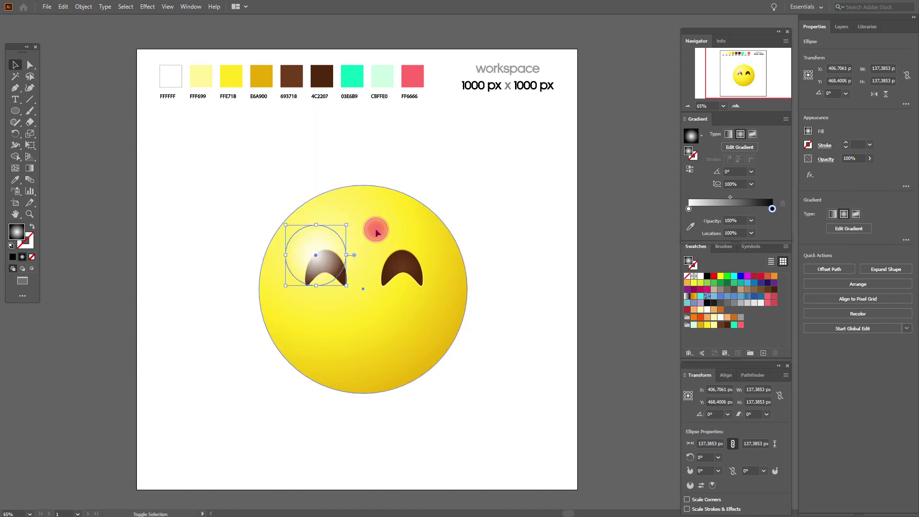
{"action": "right_click", "coordinate": [376, 233]}
{"action": "mouse_move", "coordinate": [440, 375]}
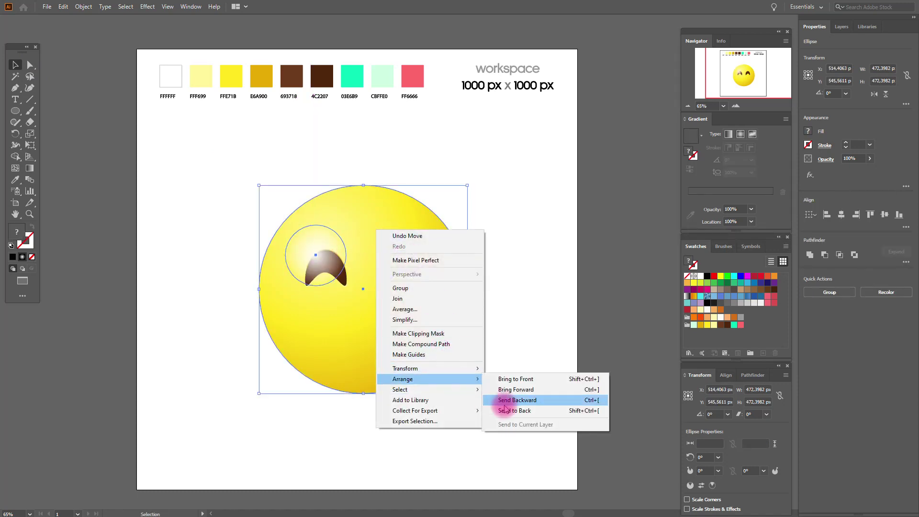
{"action": "left_click", "coordinate": [505, 411]}
{"action": "left_click", "coordinate": [530, 304]}
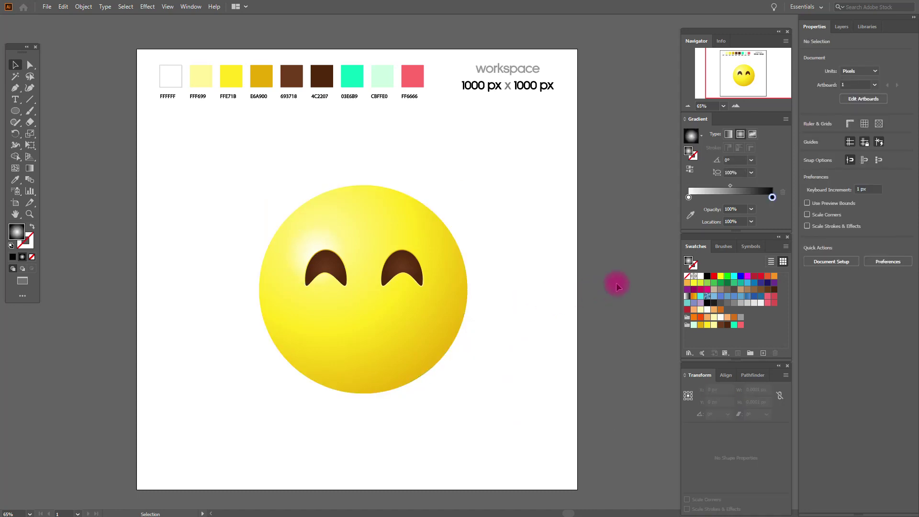
{"action": "left_click_drag", "start_coordinate": [330, 245], "coordinate": [329, 241]}
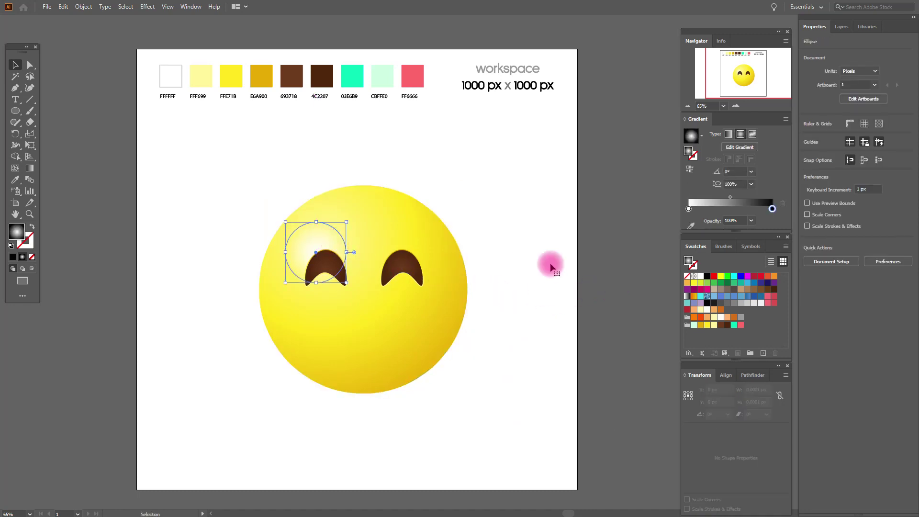
{"action": "left_click", "coordinate": [597, 247]}
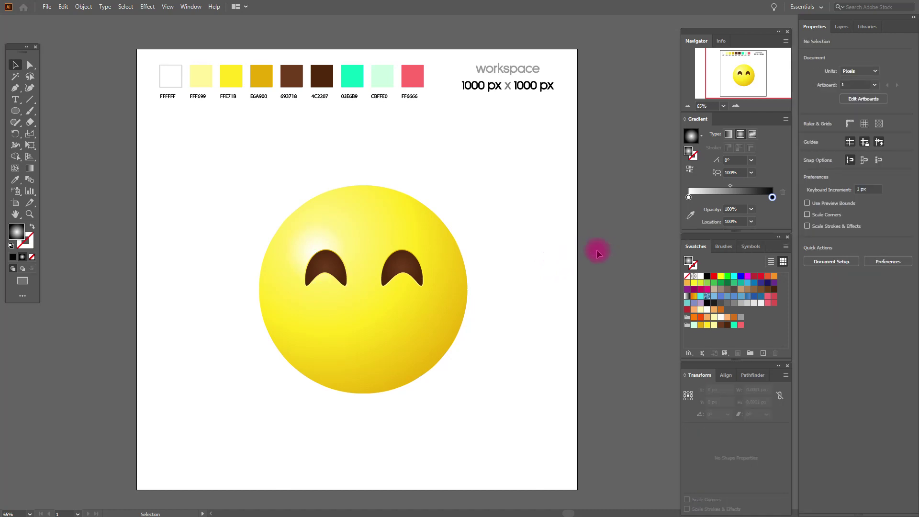
Create a circle about 89 px wide in pink FF6666 and place it on the left cheek below the eye
{"action": "left_click", "coordinate": [15, 112]}
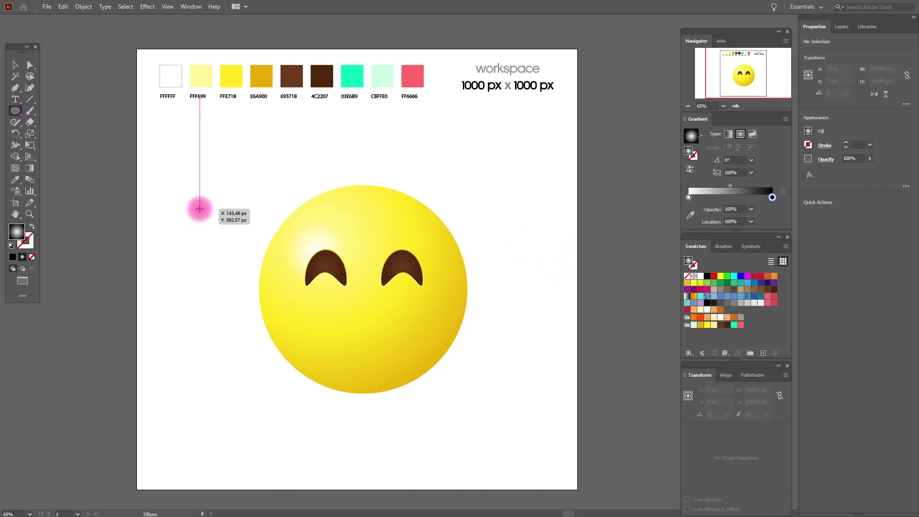
{"action": "left_click_drag", "start_coordinate": [201, 209], "coordinate": [239, 247]}
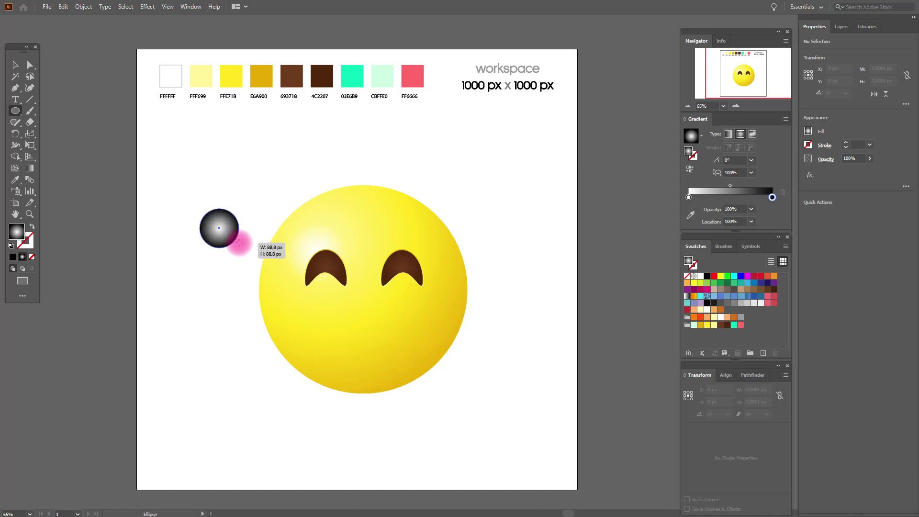
{"action": "left_click", "coordinate": [17, 182]}
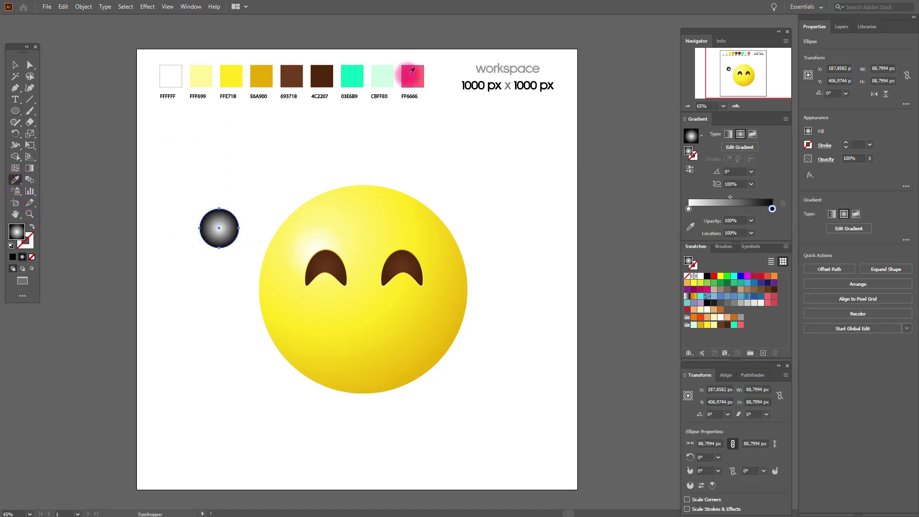
{"action": "left_click", "coordinate": [412, 75]}
{"action": "left_click", "coordinate": [15, 65]}
{"action": "left_click_drag", "start_coordinate": [222, 229], "coordinate": [303, 314]}
Apply a Gaussian Blur with a radius of about 19.5 pixels to the pink cheek and set its opacity to 50%
{"action": "left_click", "coordinate": [147, 6]}
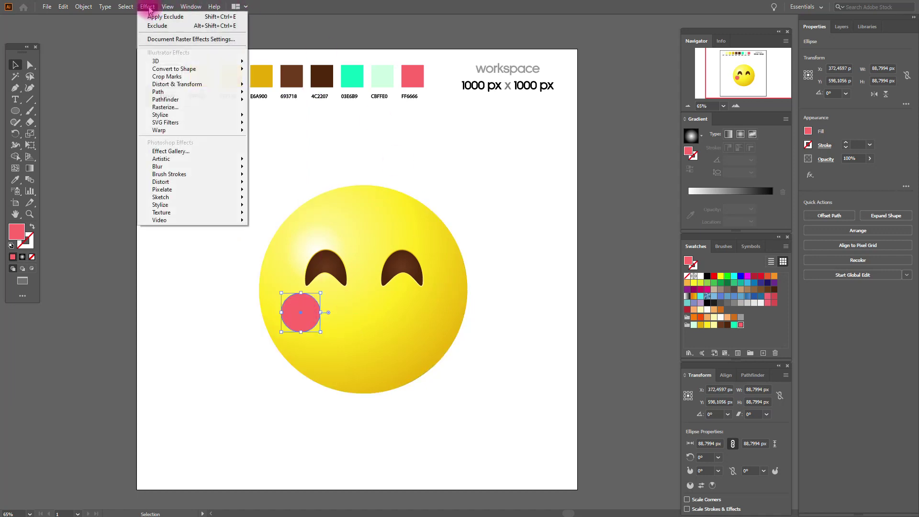
{"action": "mouse_move", "coordinate": [220, 167]}
{"action": "left_click", "coordinate": [274, 169]}
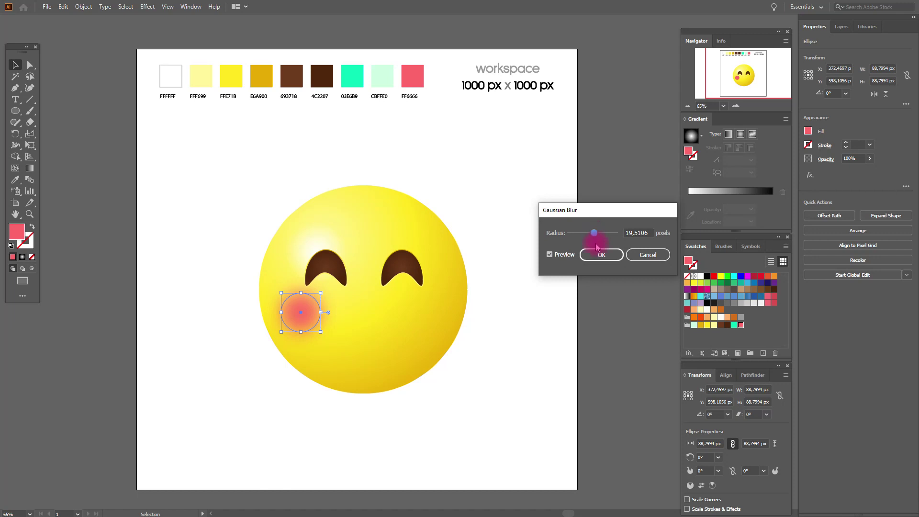
{"action": "left_click", "coordinate": [598, 254]}
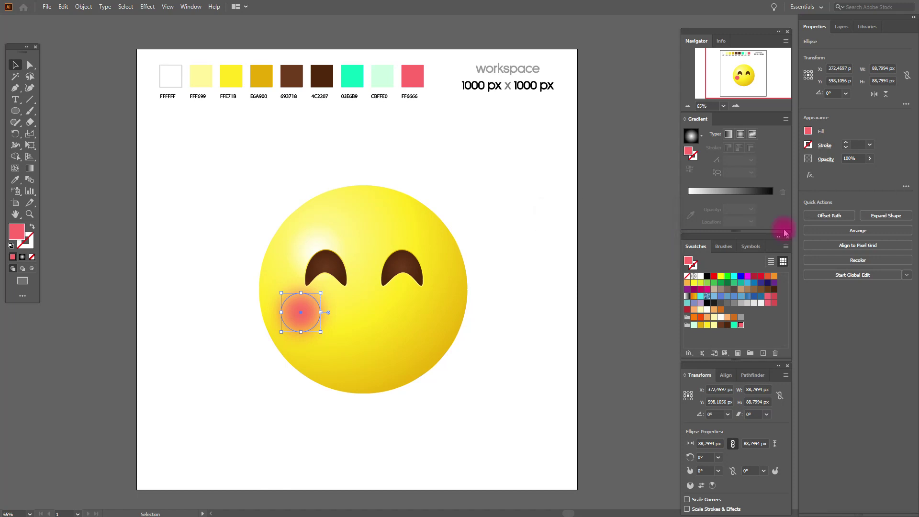
{"action": "left_click", "coordinate": [833, 162]}
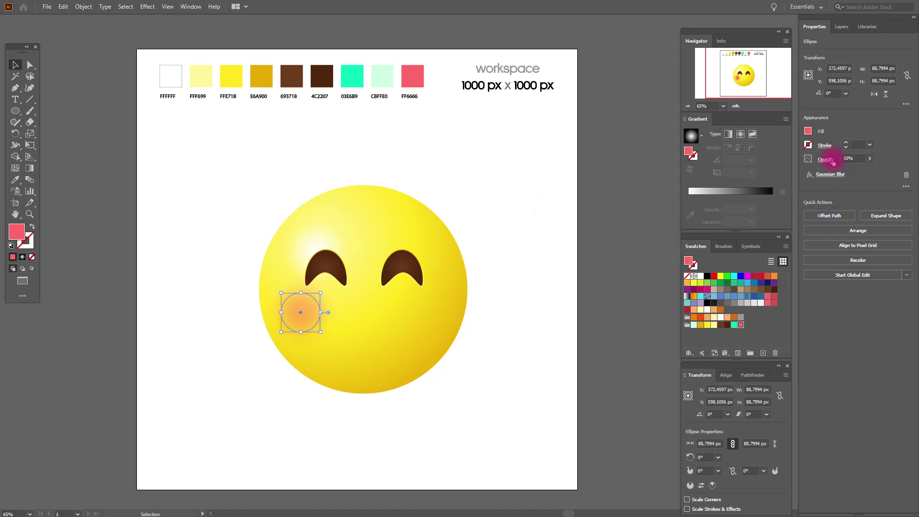
Duplicate the blurred pink cheek level onto the right side of the face, below the other eye
{"action": "key", "text": "a"}
{"action": "left_click_drag", "start_coordinate": [441, 299], "coordinate": [428, 316]}
{"action": "left_click", "coordinate": [312, 310], "text": "shift"}
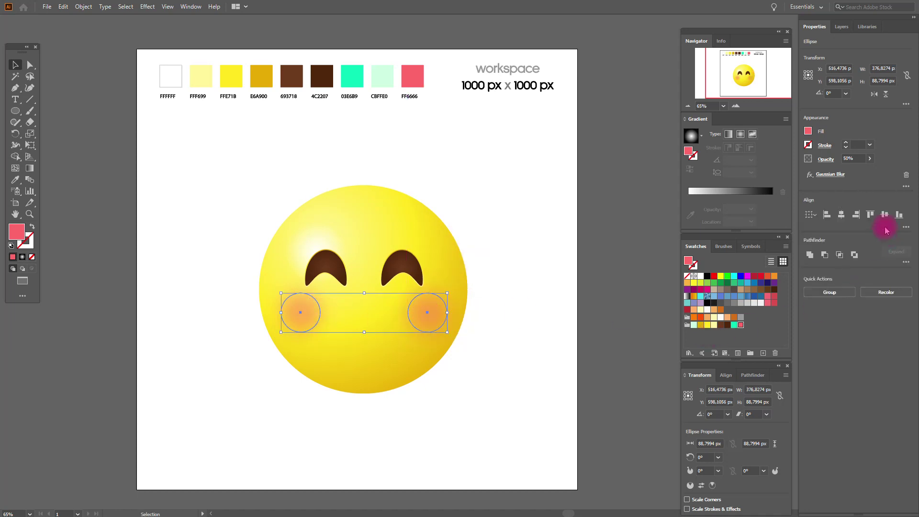
{"action": "left_click", "coordinate": [548, 283]}
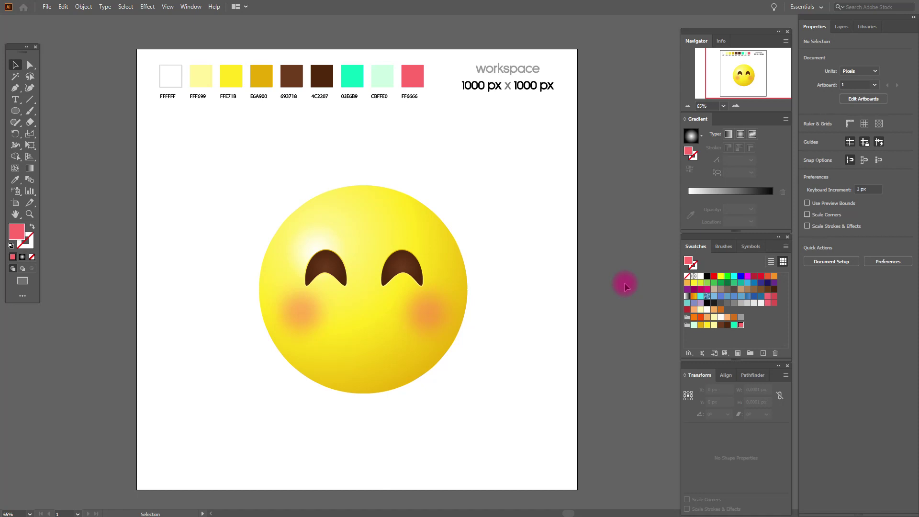
Group all parts of the emoji face and lock the group in the layer list
{"action": "left_click_drag", "start_coordinate": [233, 138], "coordinate": [472, 407]}
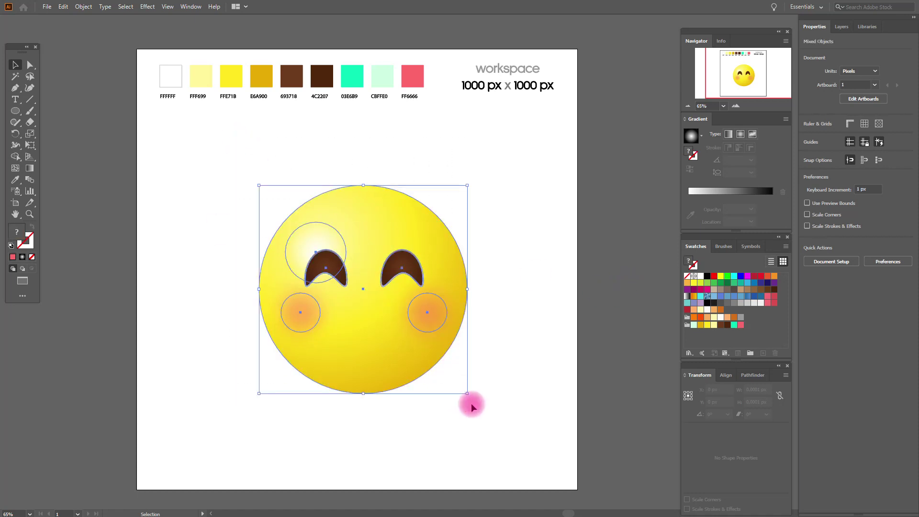
{"action": "right_click", "coordinate": [408, 274]}
{"action": "left_click", "coordinate": [455, 342]}
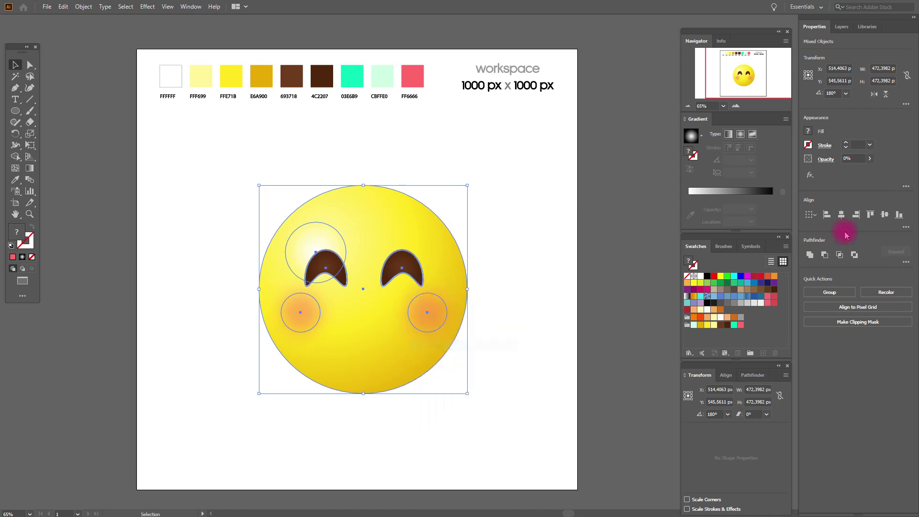
{"action": "left_click", "coordinate": [848, 27]}
{"action": "left_click", "coordinate": [828, 42]}
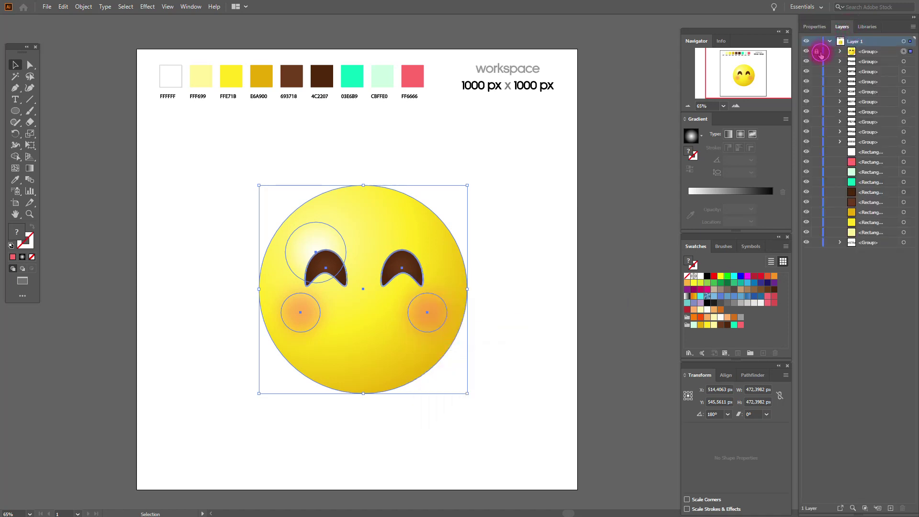
Draw a mint CBFFE0 rectangle about 344 px wide and 177 px high over the lower part of the face
{"action": "left_click", "coordinate": [30, 213]}
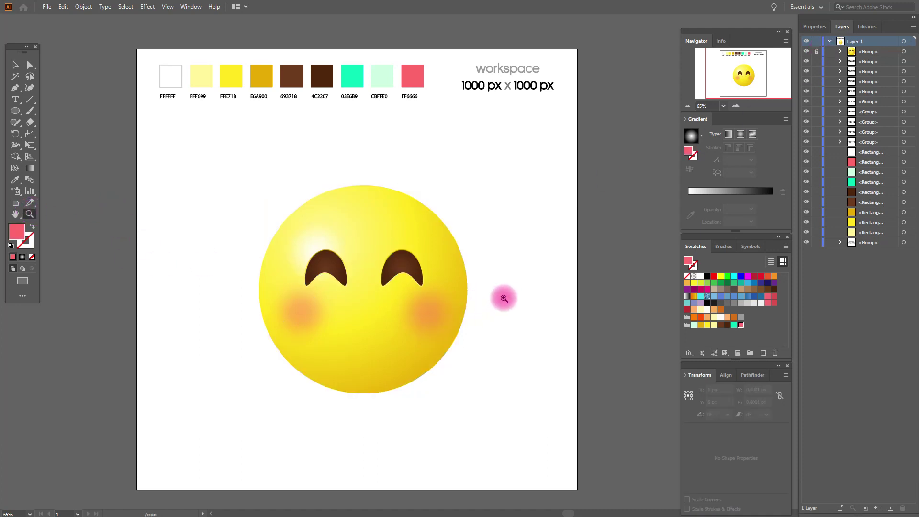
{"action": "left_click", "coordinate": [507, 291]}
{"action": "left_click", "coordinate": [16, 214]}
{"action": "left_click_drag", "start_coordinate": [350, 273], "coordinate": [372, 244]}
{"action": "left_click", "coordinate": [23, 112]}
{"action": "left_click_drag", "start_coordinate": [15, 115], "coordinate": [63, 112]}
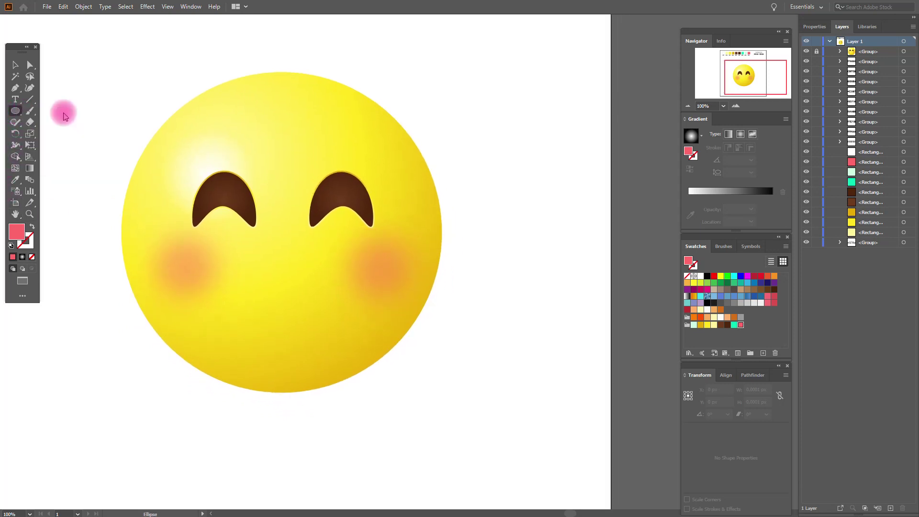
{"action": "left_click", "coordinate": [700, 277]}
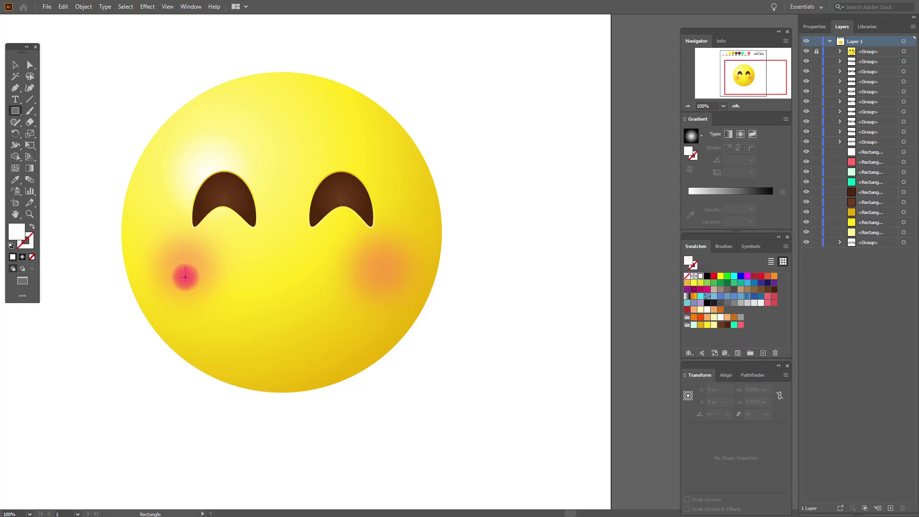
{"action": "left_click_drag", "start_coordinate": [165, 268], "coordinate": [398, 388]}
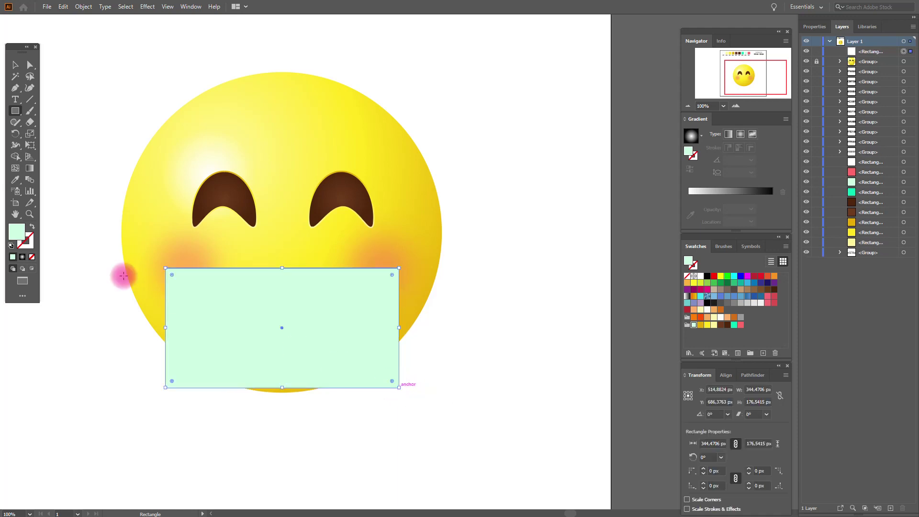
Move the mint rectangle's two lower corner points inward and slightly up to form a trapezoid that narrows downward
{"action": "left_click", "coordinate": [30, 65]}
{"action": "left_click", "coordinate": [165, 387]}
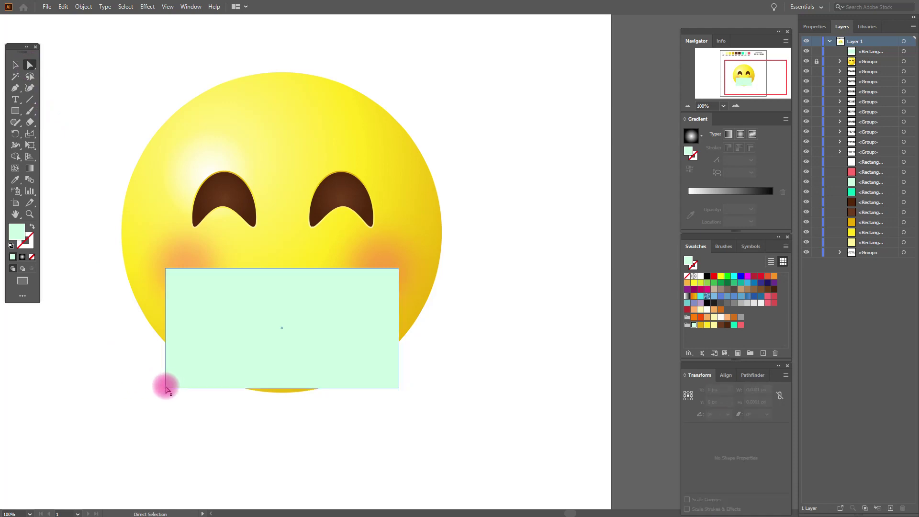
{"action": "left_click_drag", "start_coordinate": [165, 388], "coordinate": [215, 376]}
{"action": "left_click_drag", "start_coordinate": [399, 388], "coordinate": [351, 378]}
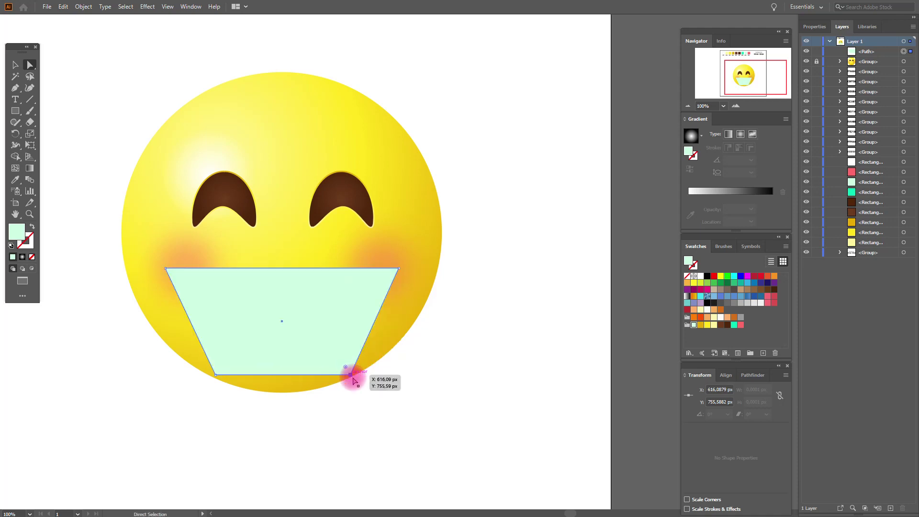
{"action": "left_click", "coordinate": [387, 401]}
{"action": "left_click", "coordinate": [349, 365]}
Warp the mint trapezoid with the Arc Upper style at 17% horizontal bend and expand its appearance
{"action": "left_click", "coordinate": [14, 65]}
{"action": "left_click", "coordinate": [259, 300]}
{"action": "left_click", "coordinate": [147, 6]}
{"action": "mouse_move", "coordinate": [198, 134]}
{"action": "left_click", "coordinate": [269, 132]}
{"action": "left_click", "coordinate": [558, 208]}
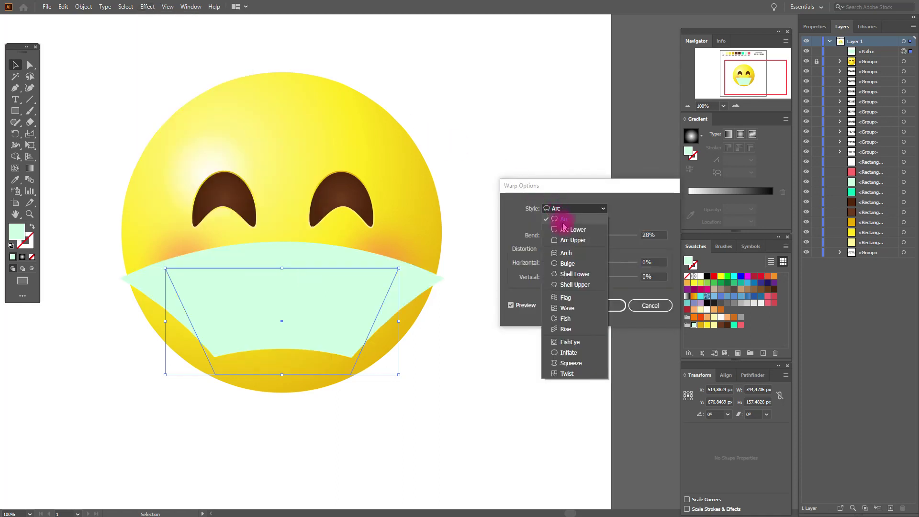
{"action": "left_click", "coordinate": [566, 240]}
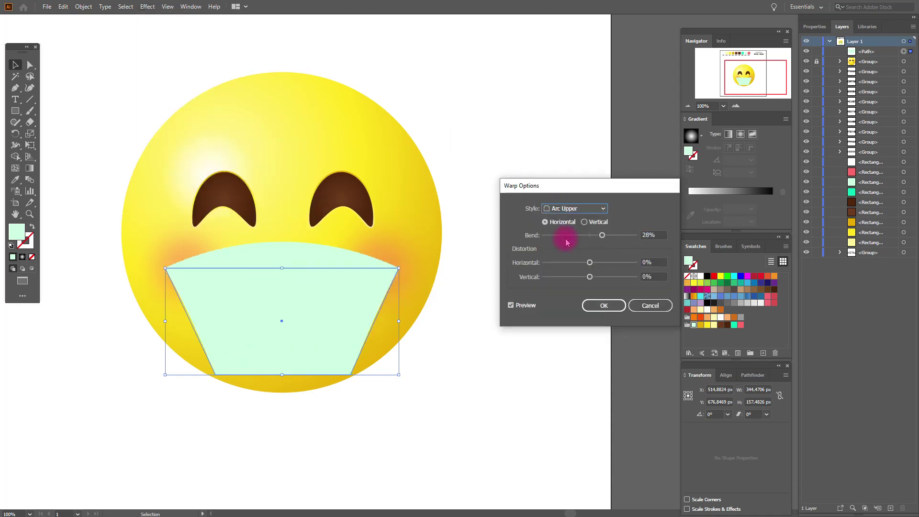
{"action": "left_click_drag", "start_coordinate": [600, 240], "coordinate": [603, 239]}
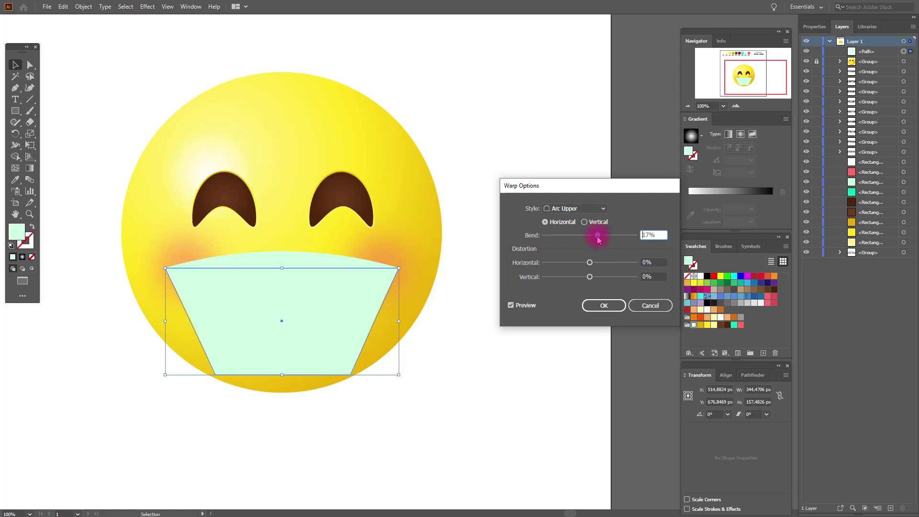
{"action": "left_click", "coordinate": [603, 305]}
{"action": "left_click", "coordinate": [83, 6]}
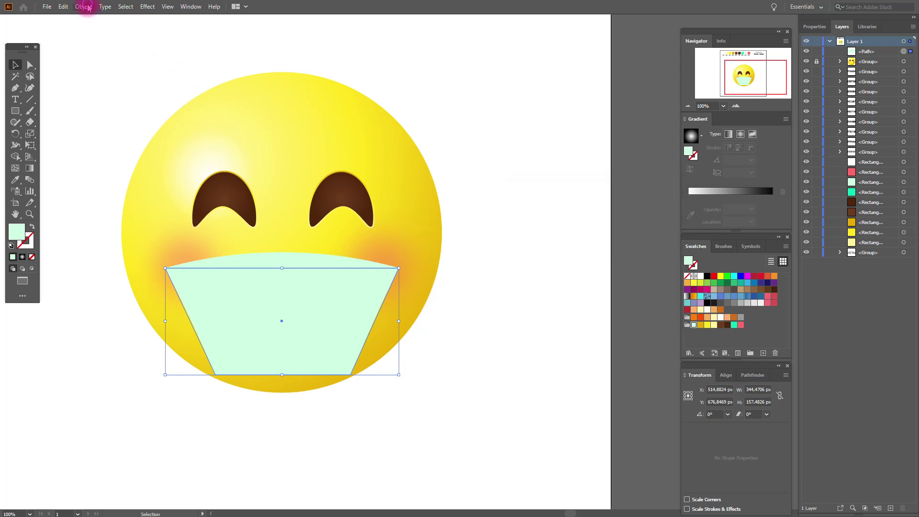
{"action": "left_click", "coordinate": [113, 129]}
Warp the mint shape with the Arc Lower style at 25% horizontal bend and expand its appearance
{"action": "left_click", "coordinate": [147, 6]}
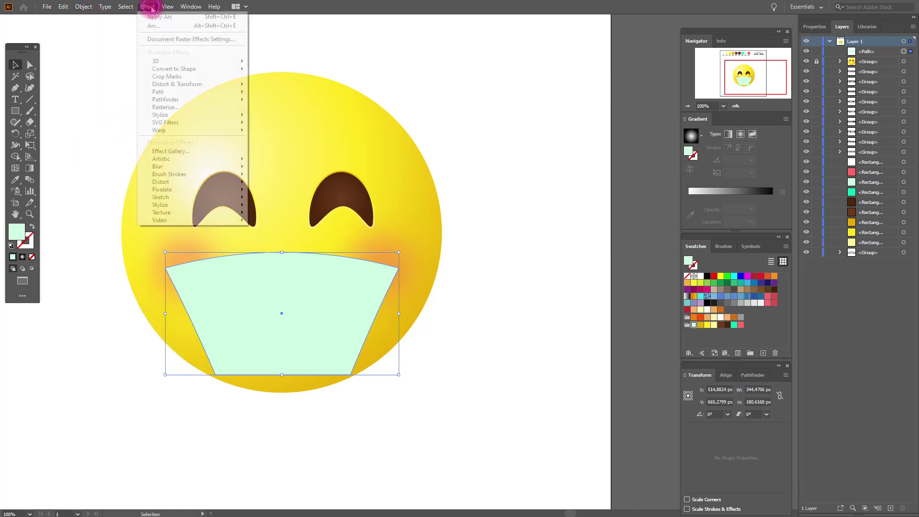
{"action": "mouse_move", "coordinate": [228, 132]}
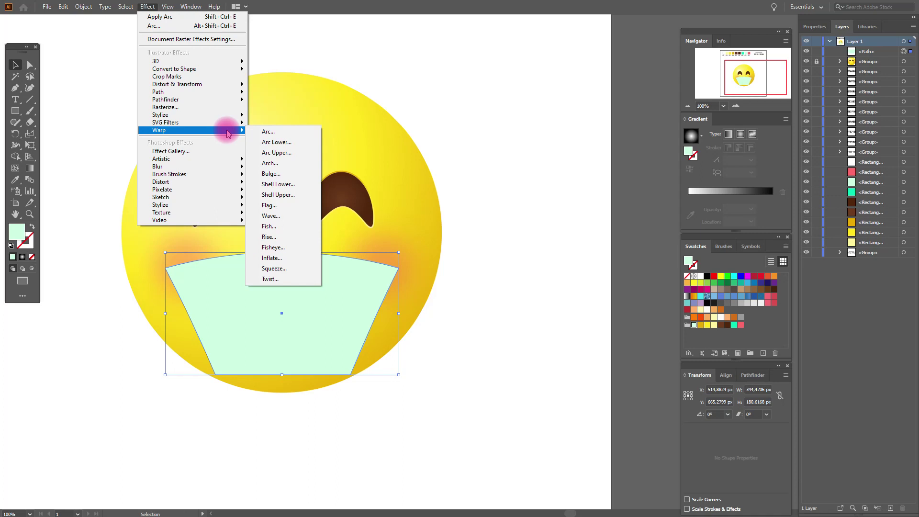
{"action": "left_click", "coordinate": [268, 131]}
{"action": "left_click", "coordinate": [598, 211]}
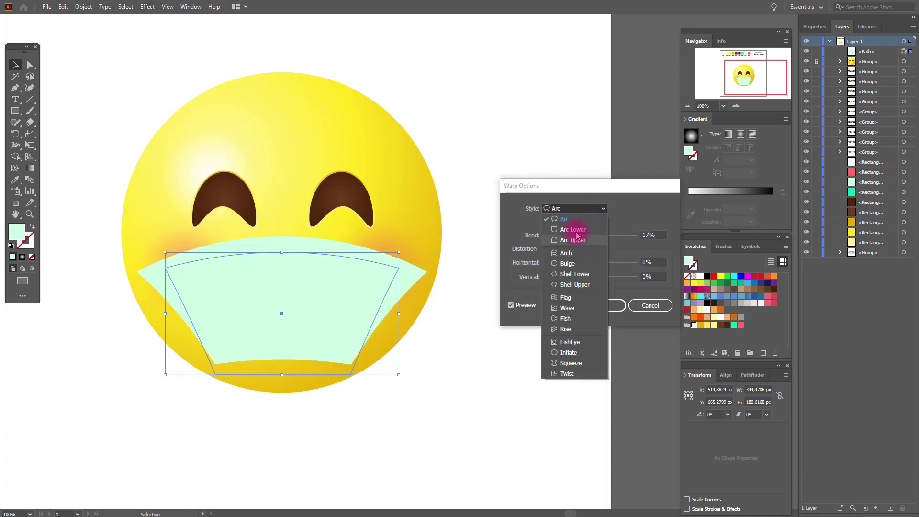
{"action": "left_click", "coordinate": [577, 233]}
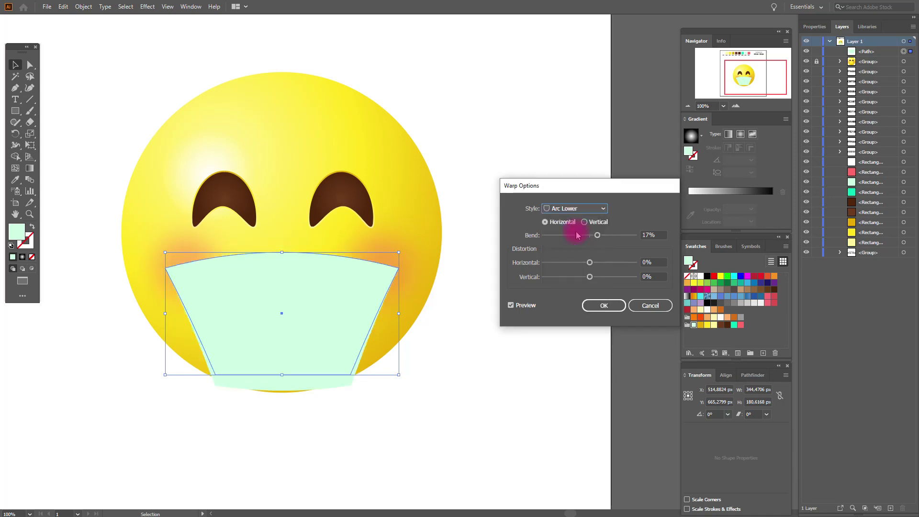
{"action": "left_click", "coordinate": [600, 237]}
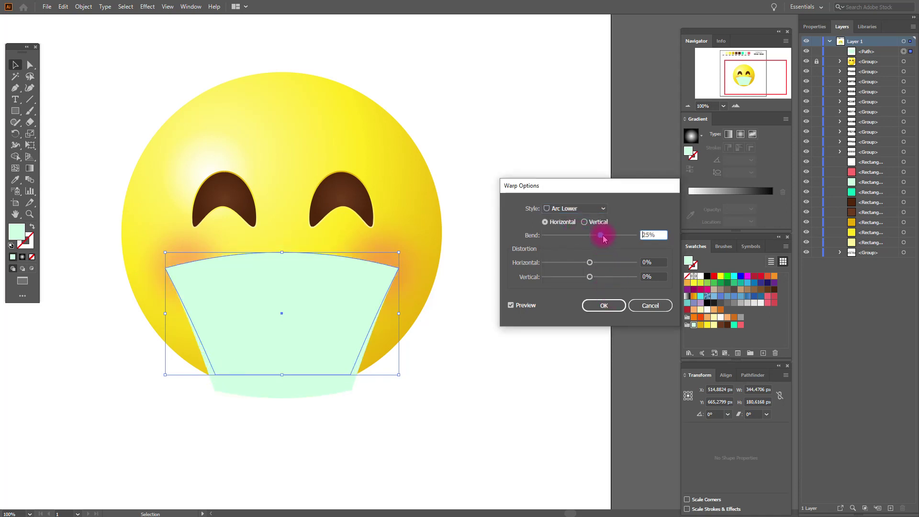
{"action": "left_click", "coordinate": [605, 306]}
{"action": "left_click", "coordinate": [85, 6]}
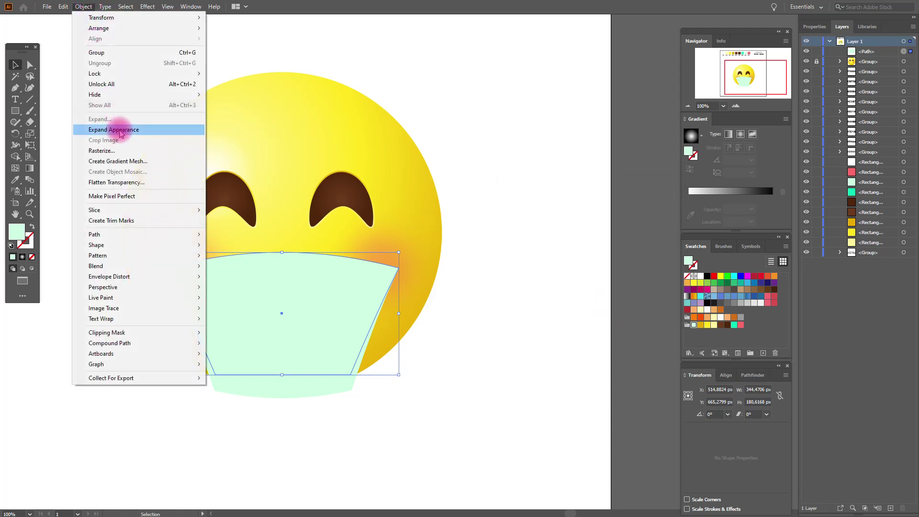
{"action": "left_click", "coordinate": [120, 130]}
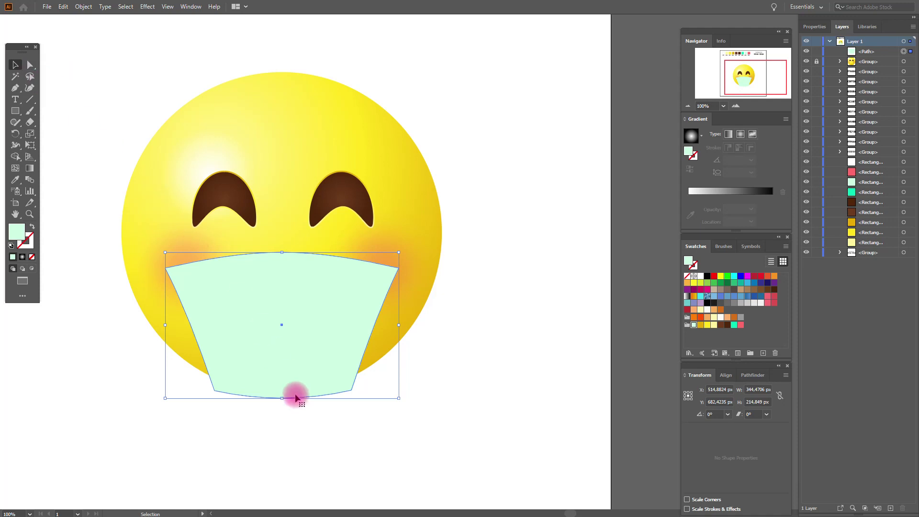
Shorten the mint shape to about 184 px high, then apply Round Corners with a 20 px radius and expand it
{"action": "left_click_drag", "start_coordinate": [283, 398], "coordinate": [282, 377]}
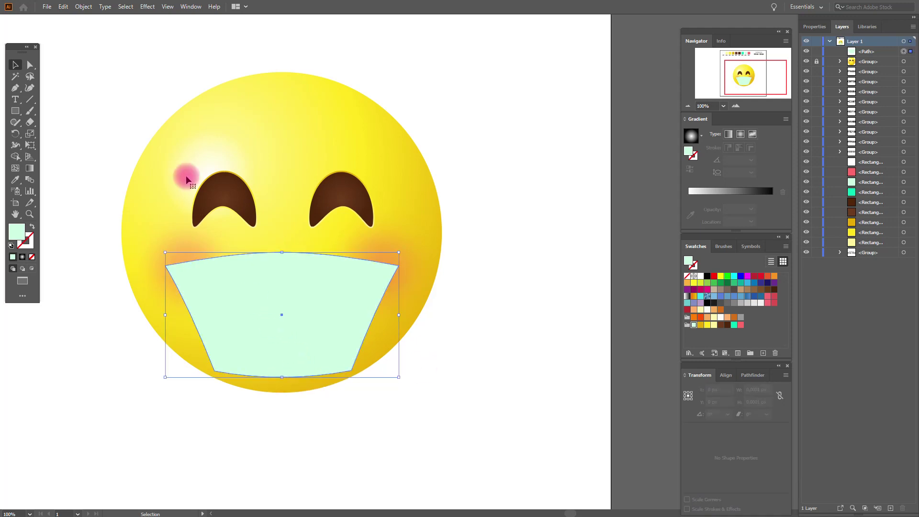
{"action": "left_click", "coordinate": [147, 6]}
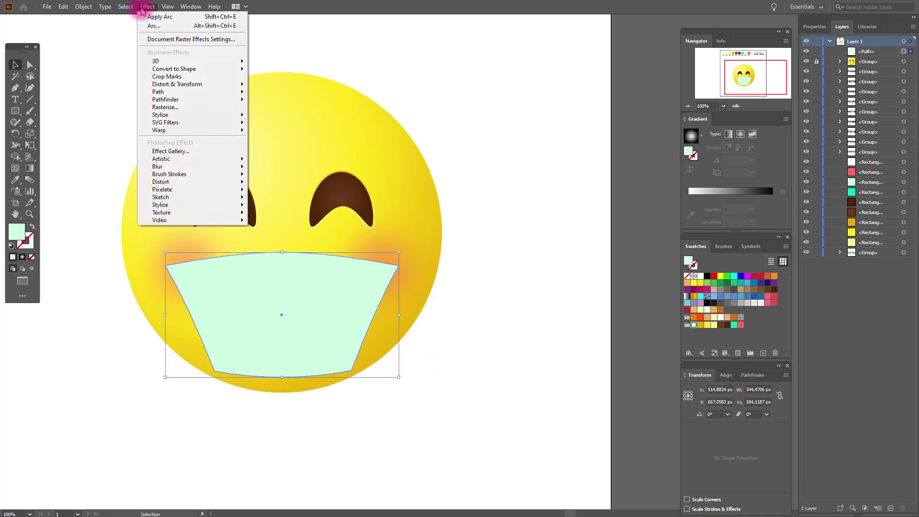
{"action": "mouse_move", "coordinate": [174, 115]}
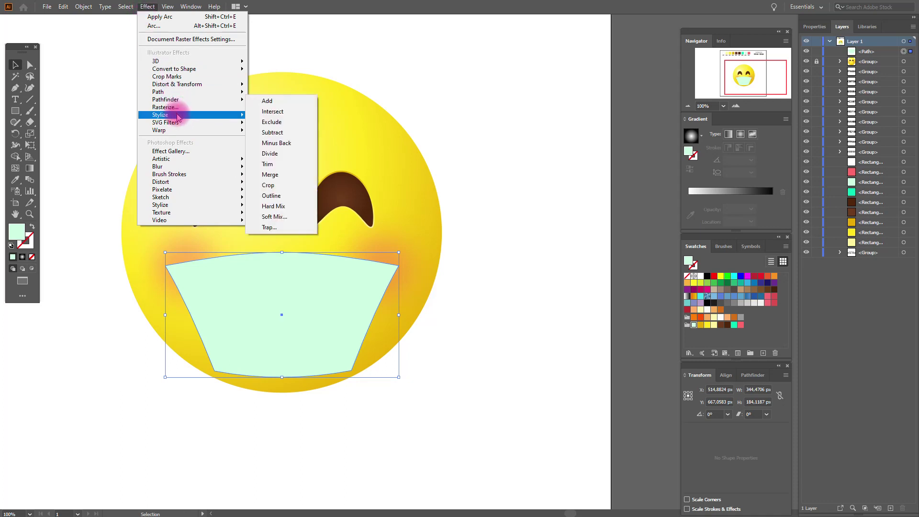
{"action": "left_click", "coordinate": [286, 159]}
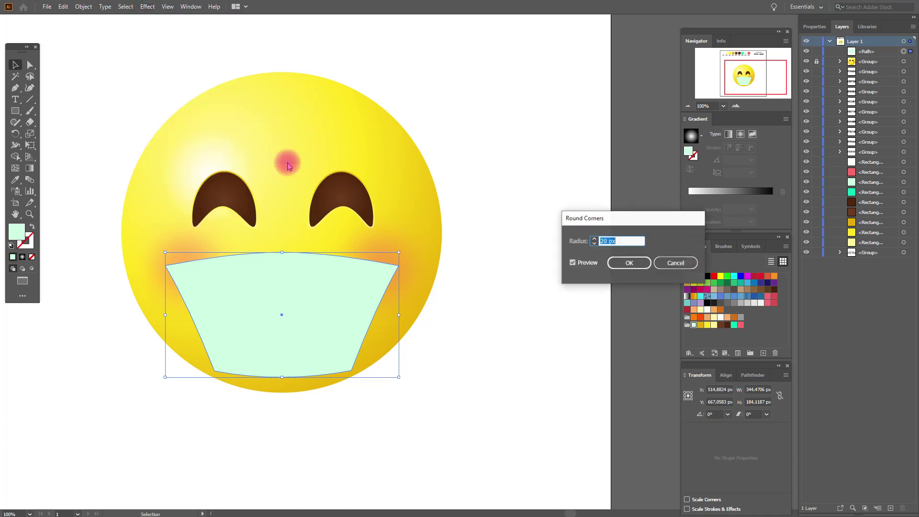
{"action": "left_click", "coordinate": [628, 263]}
{"action": "left_click", "coordinate": [84, 6]}
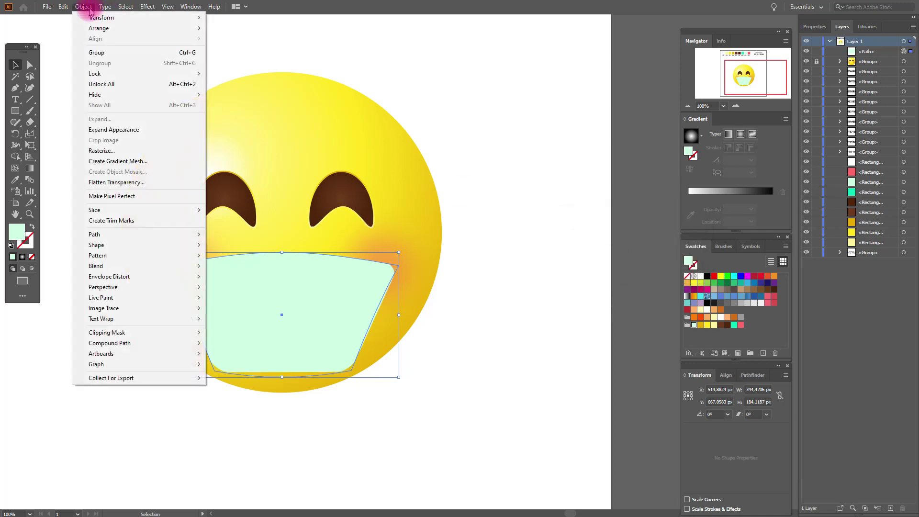
{"action": "left_click", "coordinate": [120, 130]}
Add an anchor point at the middle of the mint shape's bottom edge and pull it down about 17 px into a tip
{"action": "left_click", "coordinate": [16, 88]}
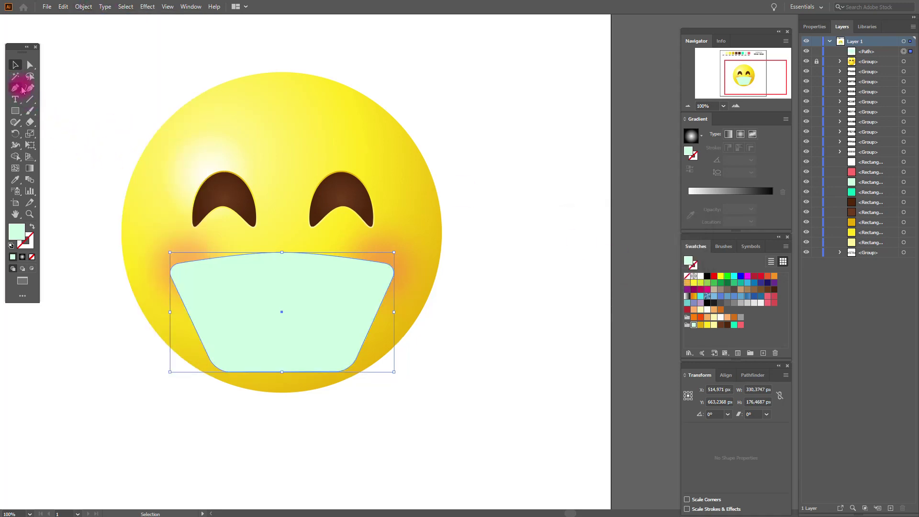
{"action": "left_click", "coordinate": [49, 99]}
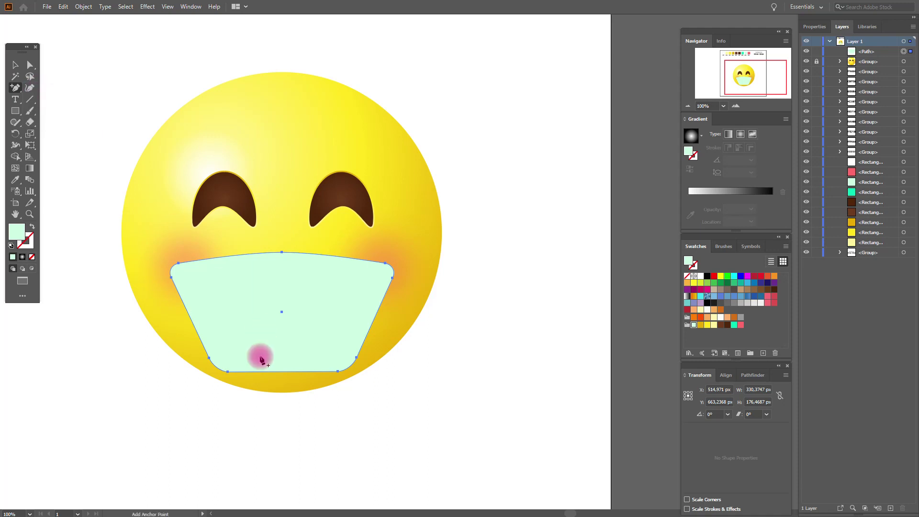
{"action": "left_click", "coordinate": [283, 372]}
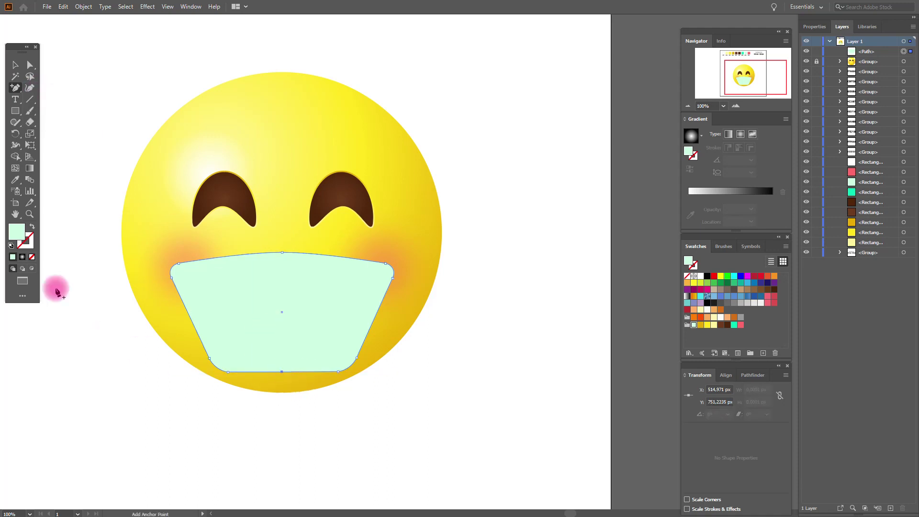
{"action": "left_click", "coordinate": [324, 406]}
{"action": "left_click", "coordinate": [290, 372]}
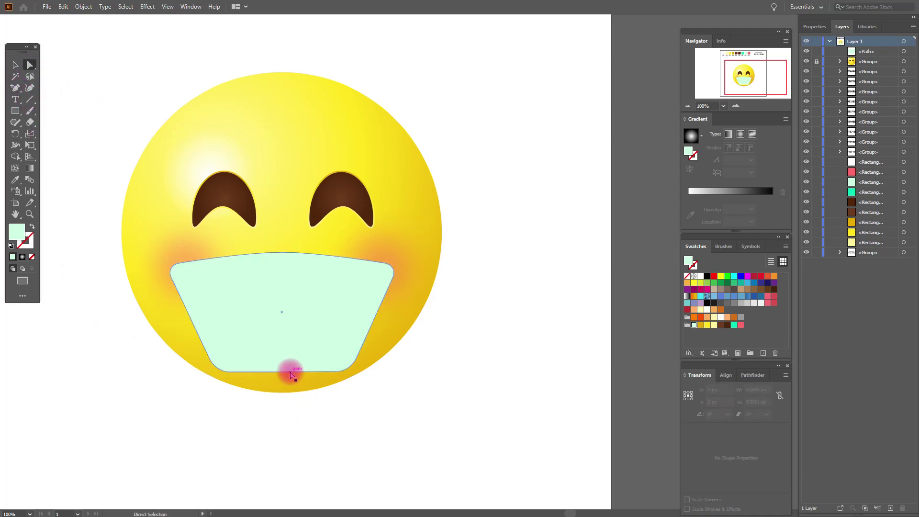
{"action": "left_click_drag", "start_coordinate": [284, 375], "coordinate": [283, 387]}
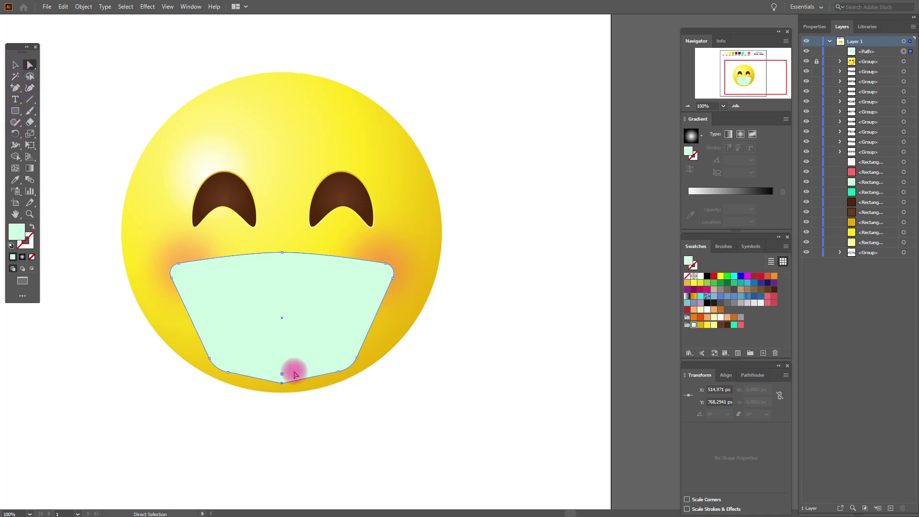
Slightly round the tip at the bottom centre of the mint mask shape
{"action": "left_click_drag", "start_coordinate": [282, 374], "coordinate": [283, 377]}
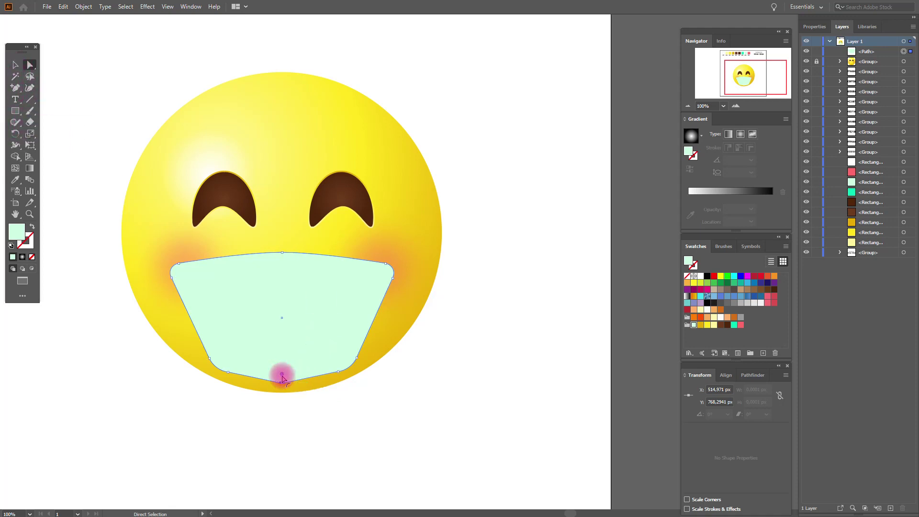
{"action": "left_click", "coordinate": [282, 373]}
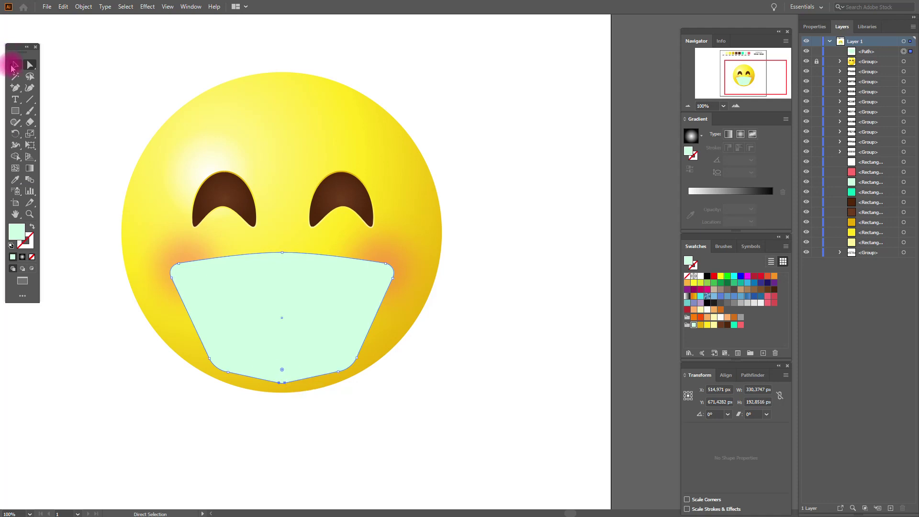
{"action": "left_click", "coordinate": [15, 64]}
{"action": "left_click", "coordinate": [116, 87]}
{"action": "left_click", "coordinate": [274, 352]}
{"action": "left_click", "coordinate": [30, 65]}
{"action": "left_click", "coordinate": [283, 372]}
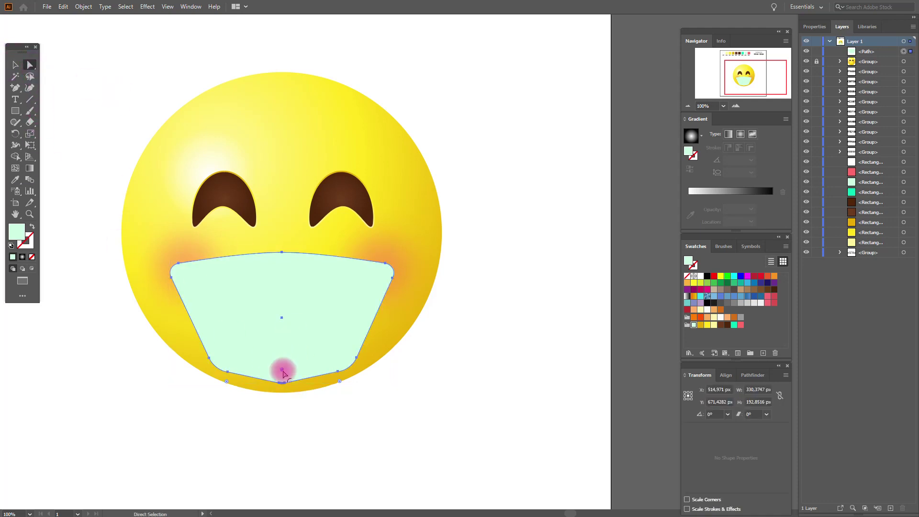
{"action": "left_click_drag", "start_coordinate": [282, 372], "coordinate": [284, 363]}
Offset the mint mask shape's path by -10 px with Miter joins to create a smaller inner shape
{"action": "left_click", "coordinate": [15, 64]}
{"action": "left_click", "coordinate": [128, 84]}
{"action": "left_click", "coordinate": [340, 314]}
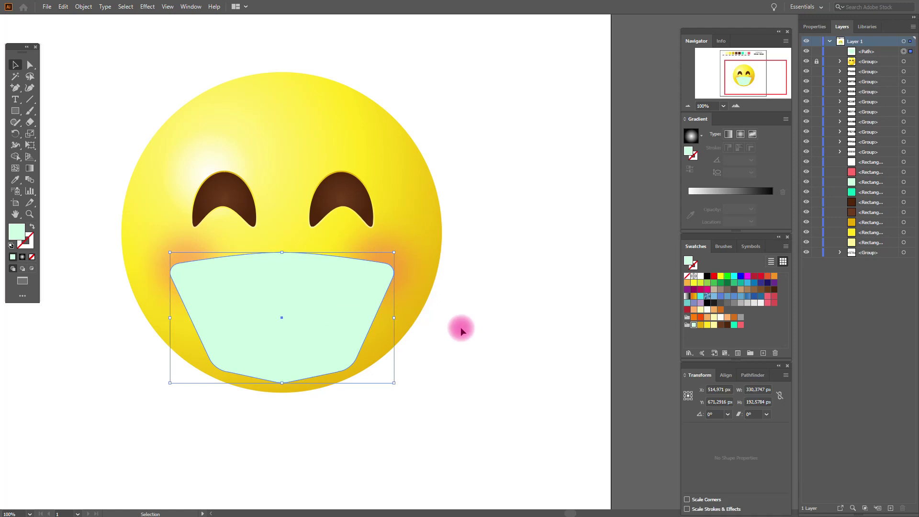
{"action": "left_click", "coordinate": [84, 7]}
{"action": "mouse_move", "coordinate": [164, 235]}
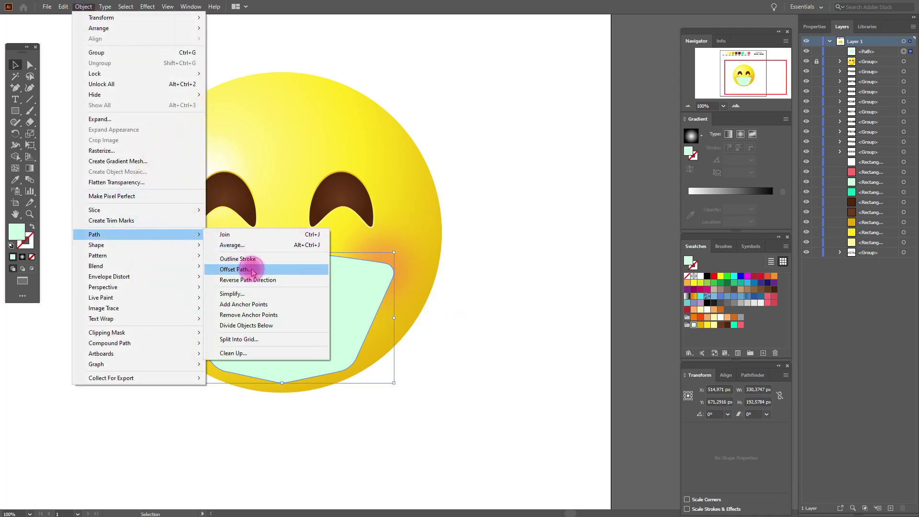
{"action": "left_click", "coordinate": [252, 271]}
{"action": "type", "text": "-10"}
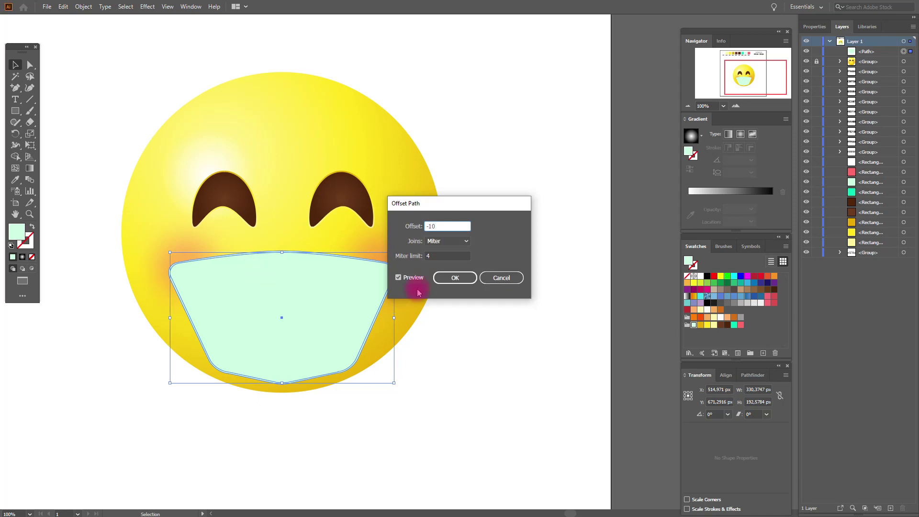
{"action": "left_click", "coordinate": [441, 278]}
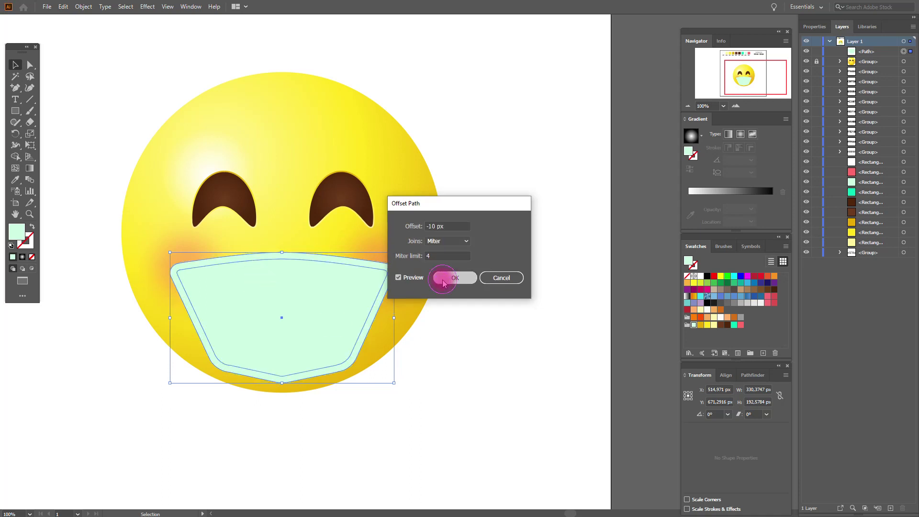
{"action": "left_click", "coordinate": [510, 308]}
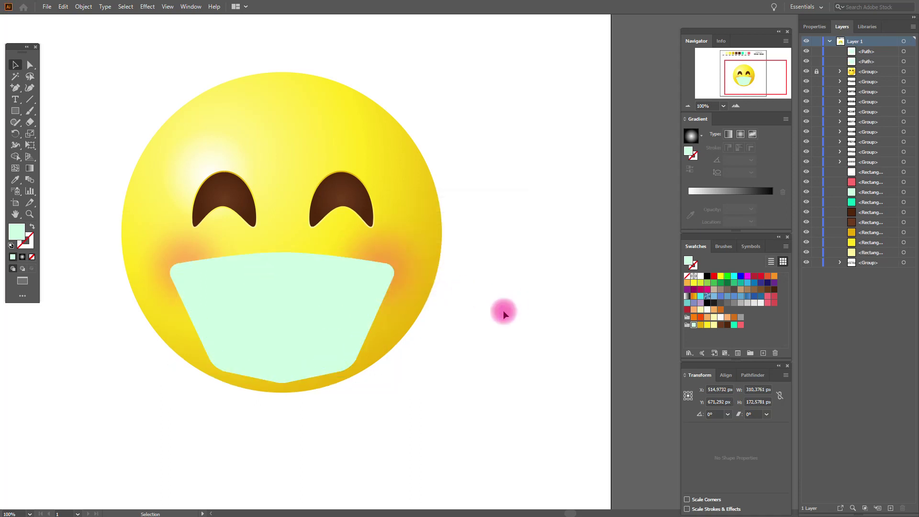
Fill the inner mask shape with the bright turquoise swatch
{"action": "left_click", "coordinate": [337, 341]}
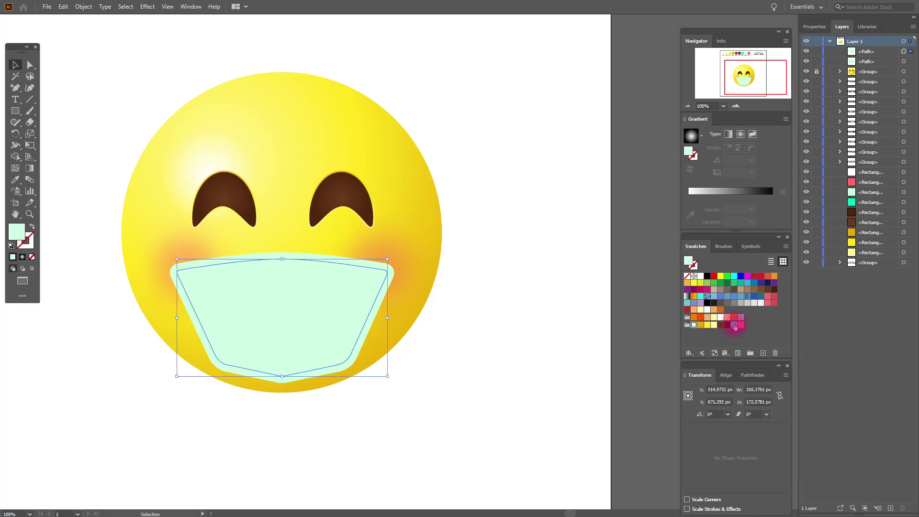
{"action": "left_click", "coordinate": [735, 326]}
{"action": "left_click", "coordinate": [550, 295]}
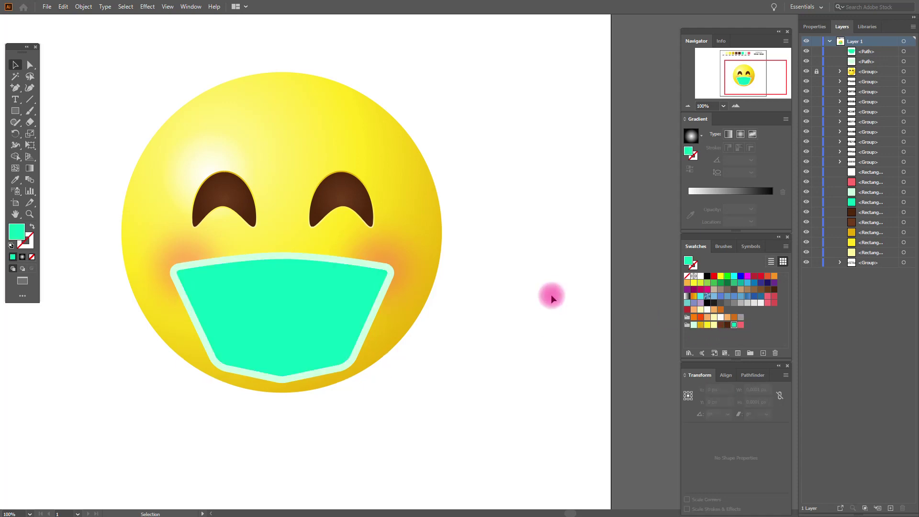
Enlarge the inner and outer mask shapes together from their centre to about 342 px wide and 200 px high
{"action": "left_click", "coordinate": [346, 298]}
{"action": "left_click", "coordinate": [313, 377], "text": "shift"}
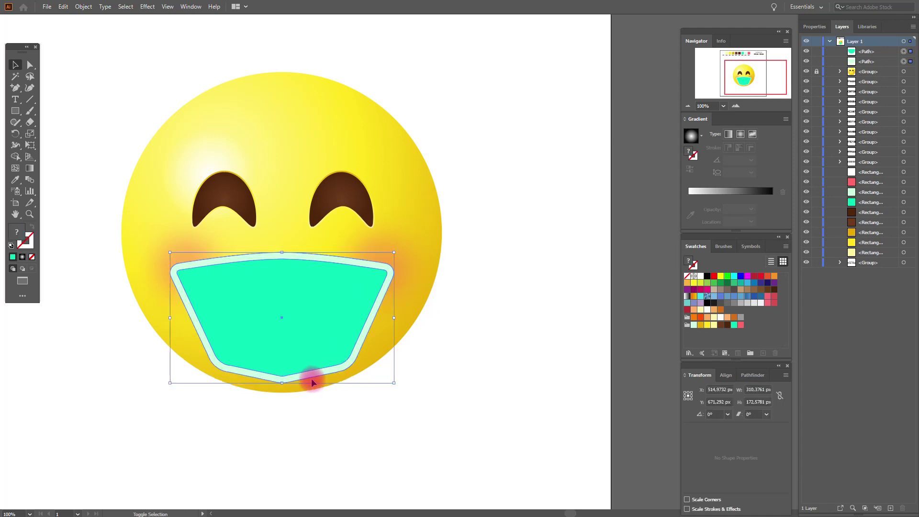
{"action": "left_click_drag", "start_coordinate": [284, 385], "coordinate": [285, 387]}
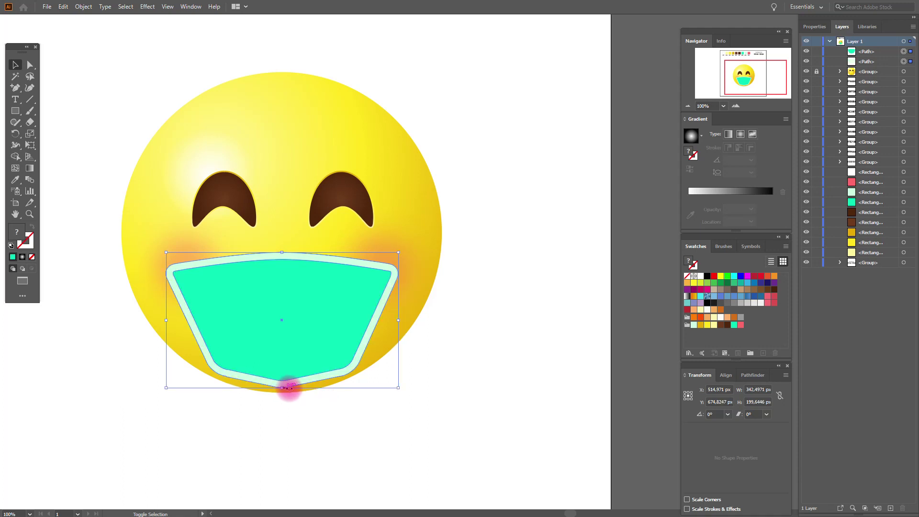
{"action": "left_click", "coordinate": [431, 387]}
Draw a turquoise ellipse about 372 px wide over the mask, with its lower edge curving just above the mask's bottom
{"action": "left_click", "coordinate": [293, 318]}
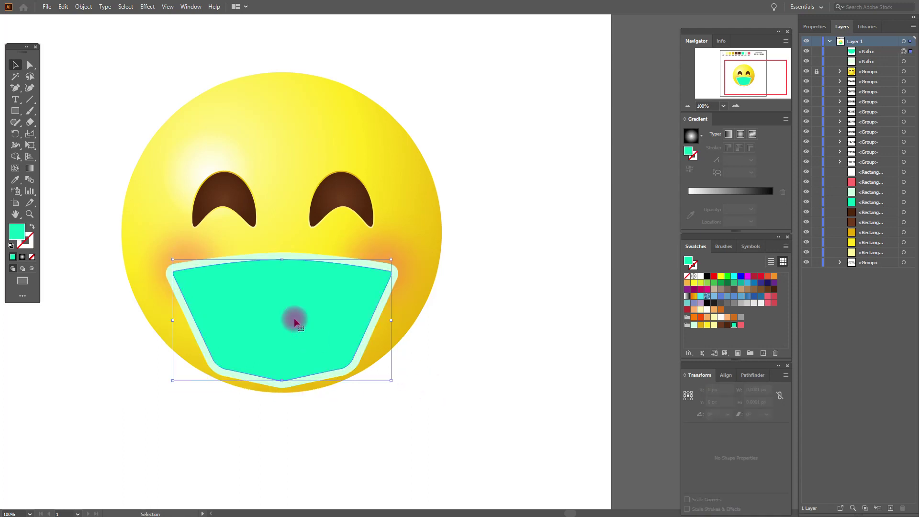
{"action": "left_click", "coordinate": [19, 123]}
{"action": "left_click_drag", "start_coordinate": [15, 111], "coordinate": [52, 133]}
{"action": "left_click_drag", "start_coordinate": [156, 180], "coordinate": [407, 362]}
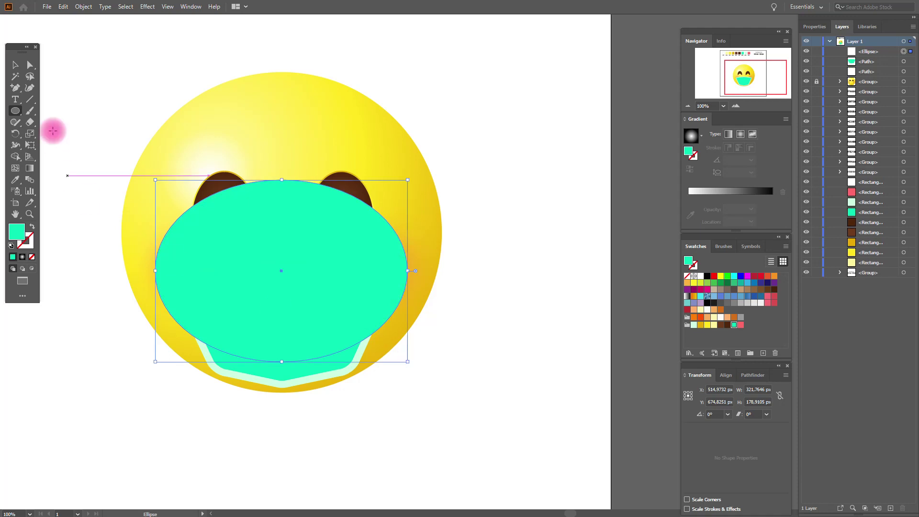
Duplicate the turquoise inner mask shape in place and group the copy with the ellipse
{"action": "left_click", "coordinate": [15, 64]}
{"action": "left_click", "coordinate": [290, 376]}
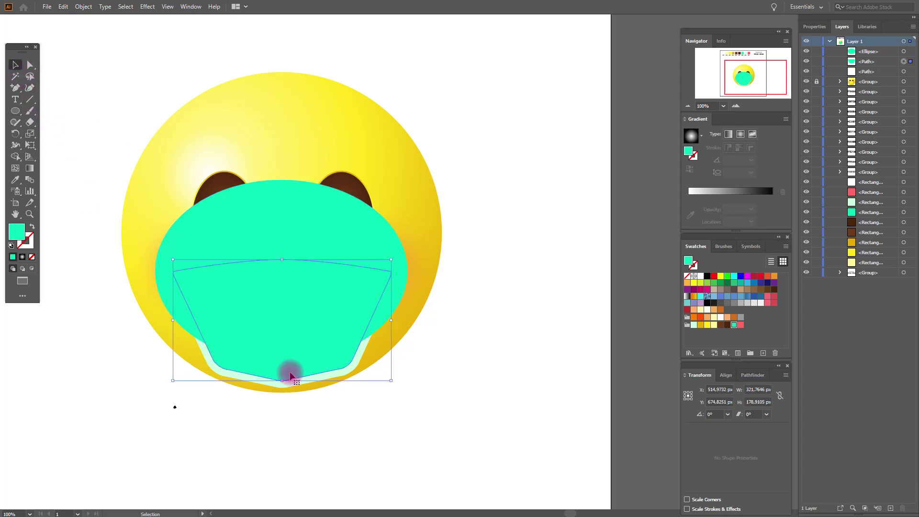
{"action": "key", "text": "a"}
{"action": "key", "text": "ctrl+c"}
{"action": "key", "text": "ctrl+f"}
{"action": "left_click", "coordinate": [306, 234], "text": "shift"}
{"action": "right_click", "coordinate": [306, 235]}
{"action": "left_click", "coordinate": [329, 292]}
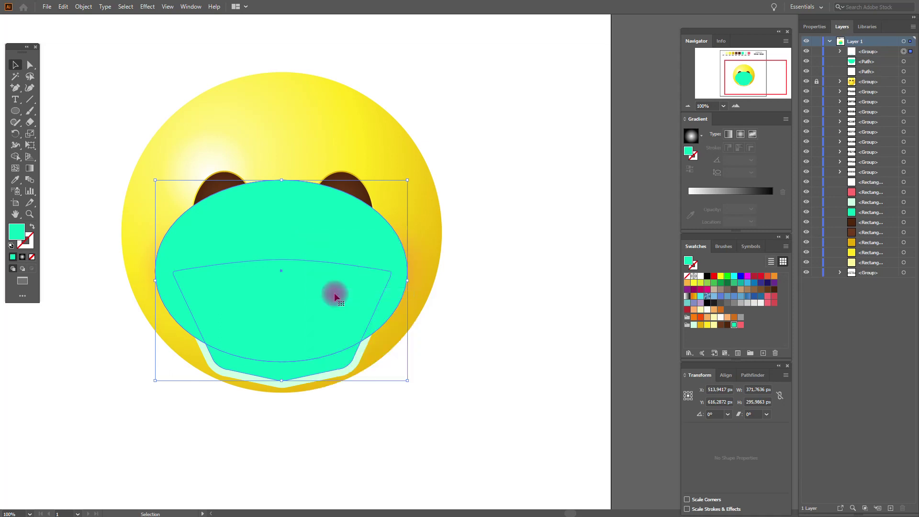
Apply the Pathfinder Intersect effect to the ellipse group and expand its appearance
{"action": "left_click", "coordinate": [148, 6]}
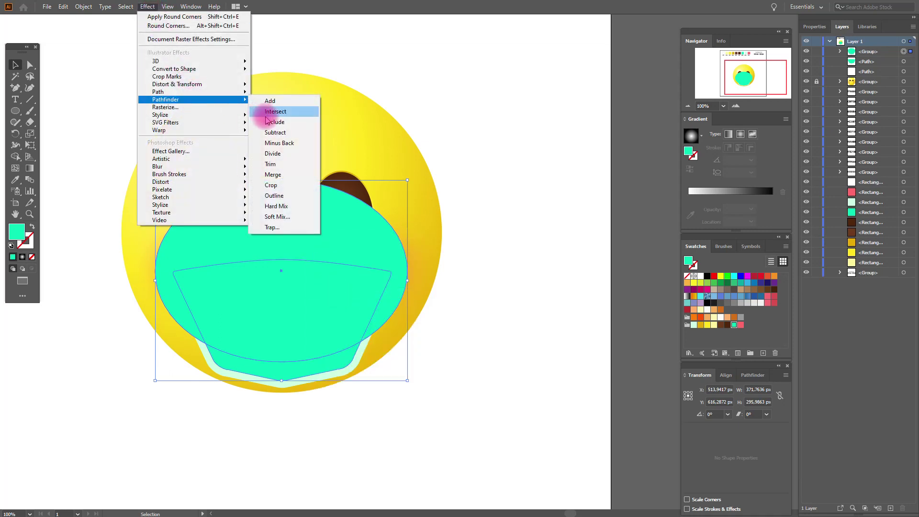
{"action": "left_click", "coordinate": [266, 116]}
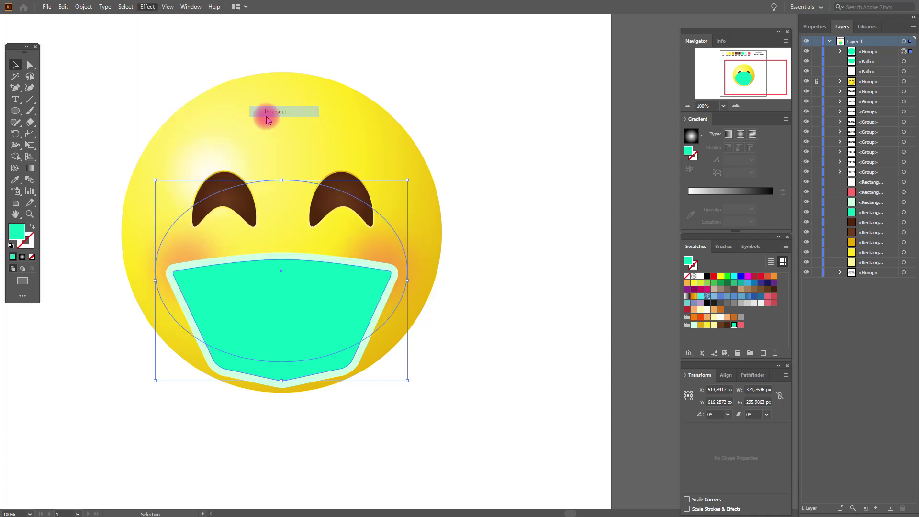
{"action": "left_click", "coordinate": [84, 6]}
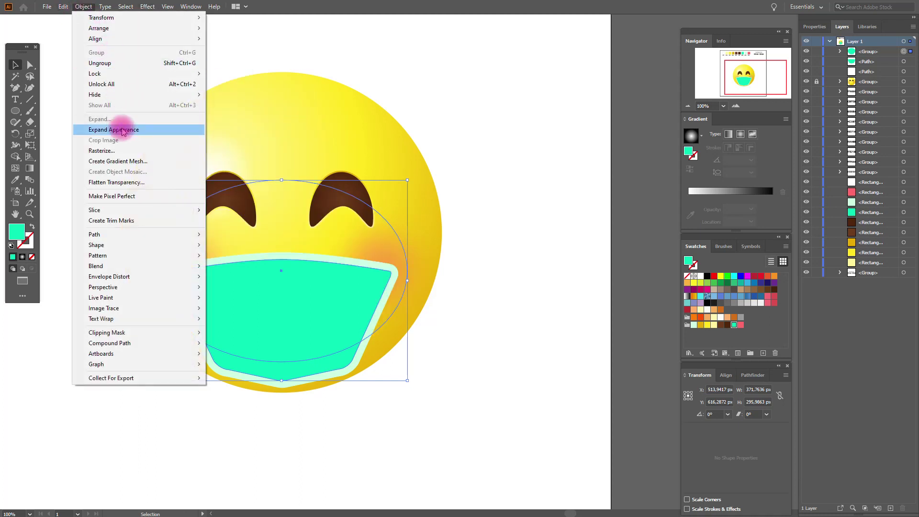
{"action": "left_click", "coordinate": [121, 125]}
{"action": "left_click", "coordinate": [486, 264]}
Duplicate the intersected turquoise shape in place and send the copy one level backward
{"action": "left_click", "coordinate": [342, 302]}
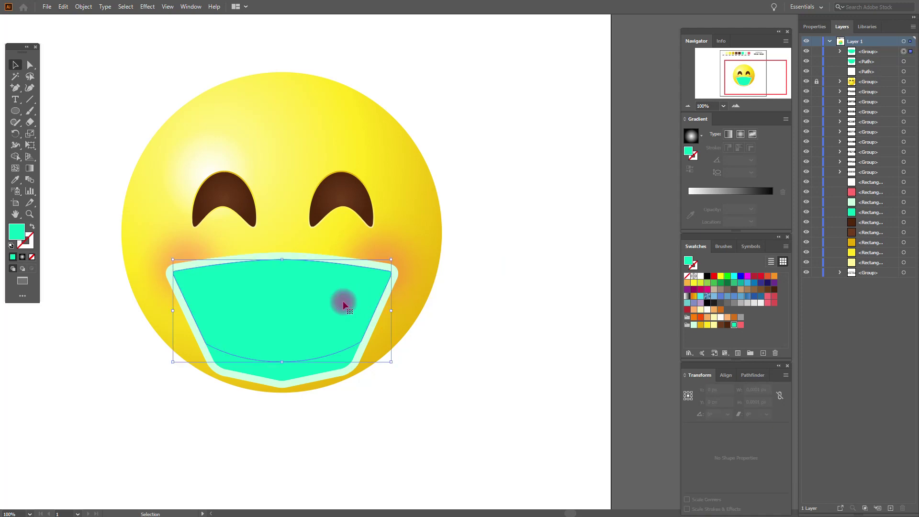
{"action": "key", "text": "a"}
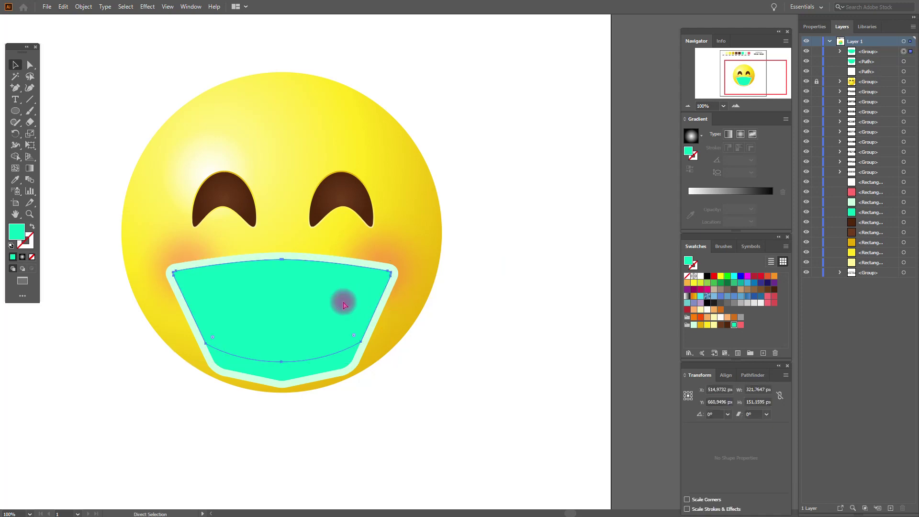
{"action": "key", "text": "ctrl+c"}
{"action": "key", "text": "ctrl+f"}
{"action": "key", "text": "v"}
{"action": "right_click", "coordinate": [344, 302]}
{"action": "mouse_move", "coordinate": [401, 425]}
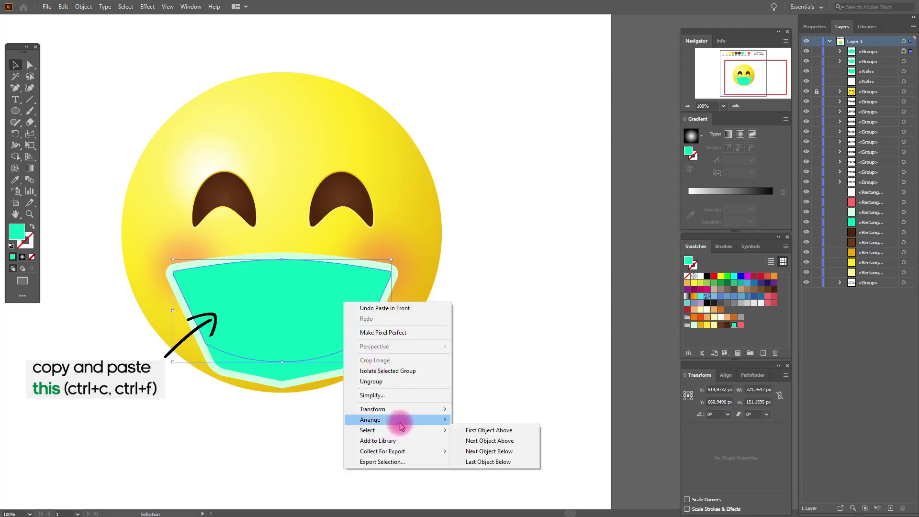
{"action": "left_click", "coordinate": [485, 441]}
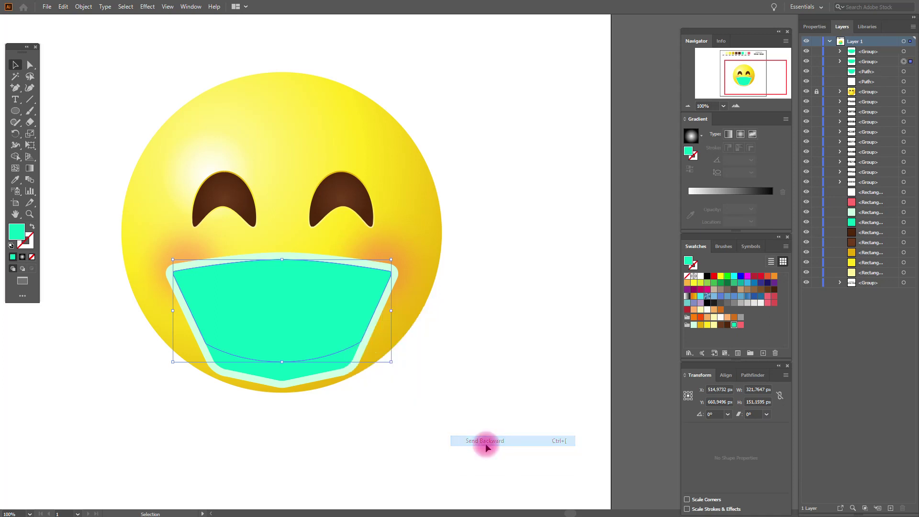
Move the rear copy of the intersected shape down 7 px
{"action": "key", "text": "Down"}
{"action": "key", "text": "Down"}
{"action": "key", "text": "Down"}
{"action": "key", "text": "Down"}
{"action": "key", "text": "Down"}
{"action": "key", "text": "Down"}
{"action": "key", "text": "Down"}
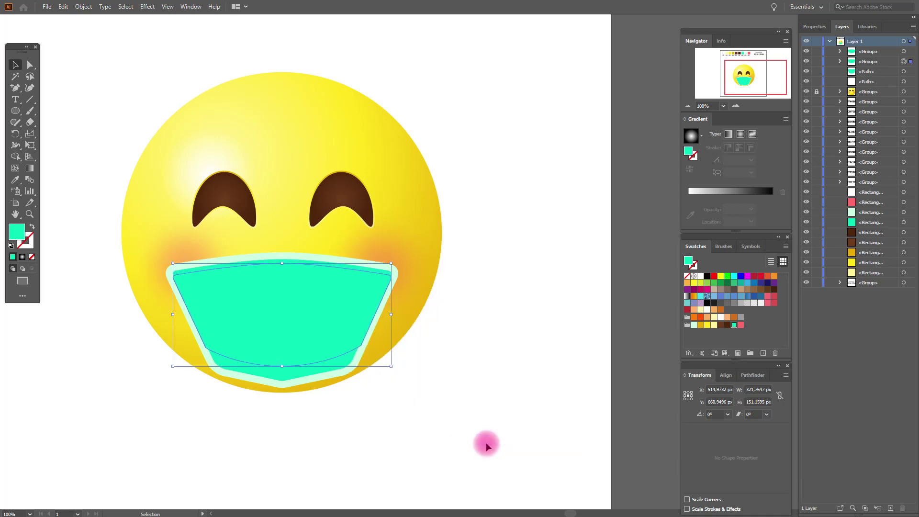
Fill the rear copy with a linear gradient that is white in the middle and gray at both ends
{"action": "left_click", "coordinate": [687, 296]}
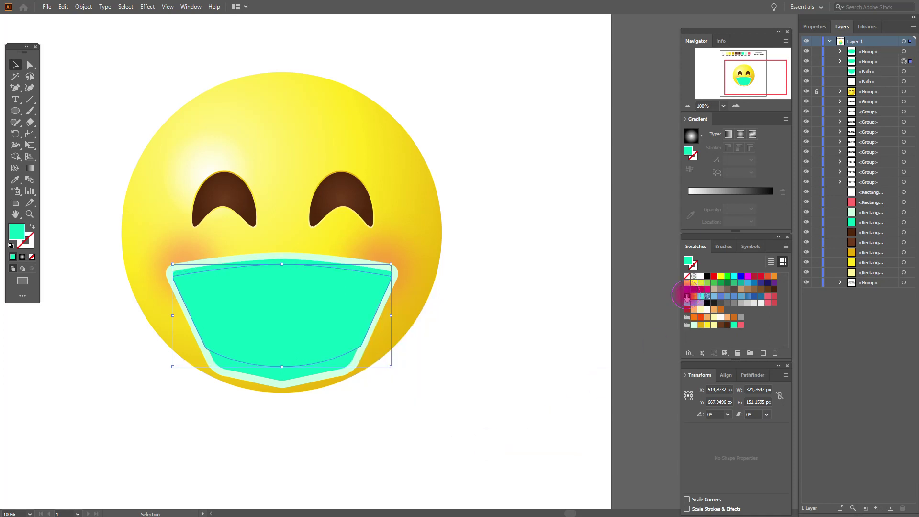
{"action": "left_click_drag", "start_coordinate": [773, 209], "coordinate": [734, 211]}
{"action": "left_click_drag", "start_coordinate": [763, 241], "coordinate": [762, 232]}
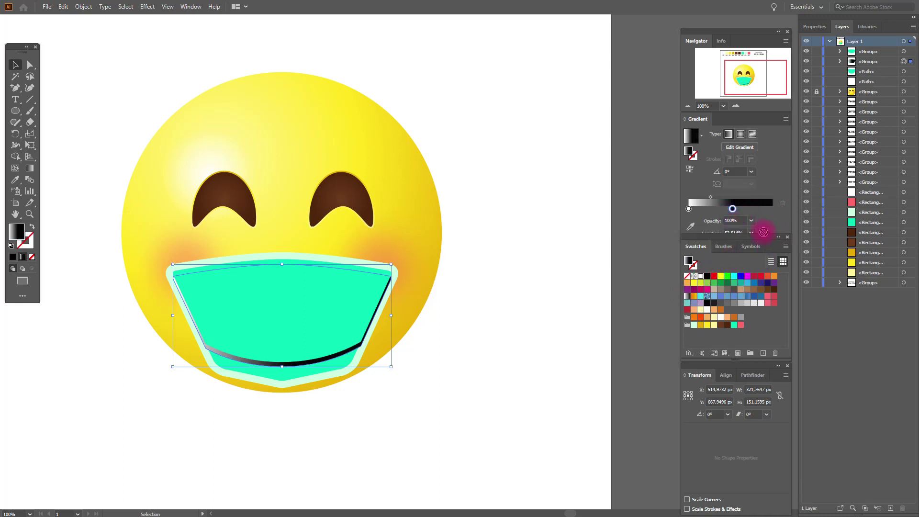
{"action": "left_click", "coordinate": [774, 210]}
{"action": "left_click_drag", "start_coordinate": [737, 305], "coordinate": [733, 214]}
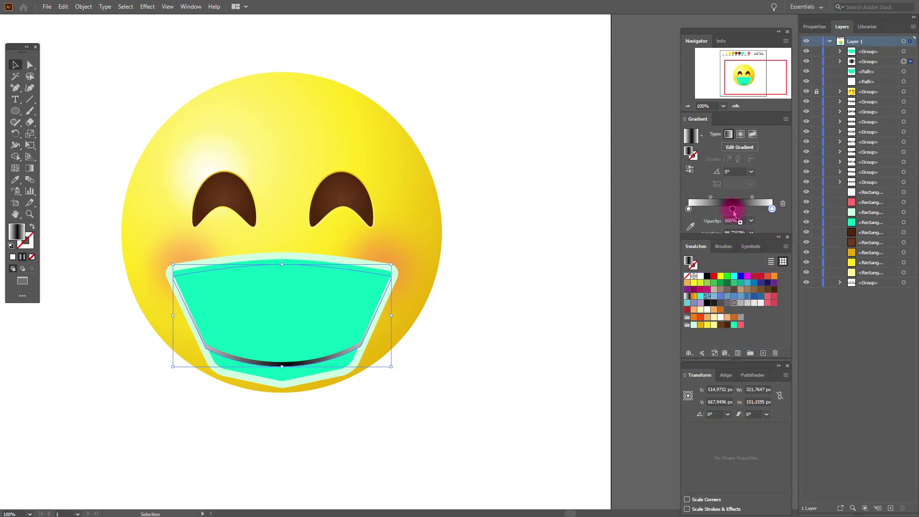
{"action": "left_click_drag", "start_coordinate": [732, 211], "coordinate": [692, 210]}
{"action": "left_click", "coordinate": [689, 210]}
{"action": "left_click", "coordinate": [735, 209]}
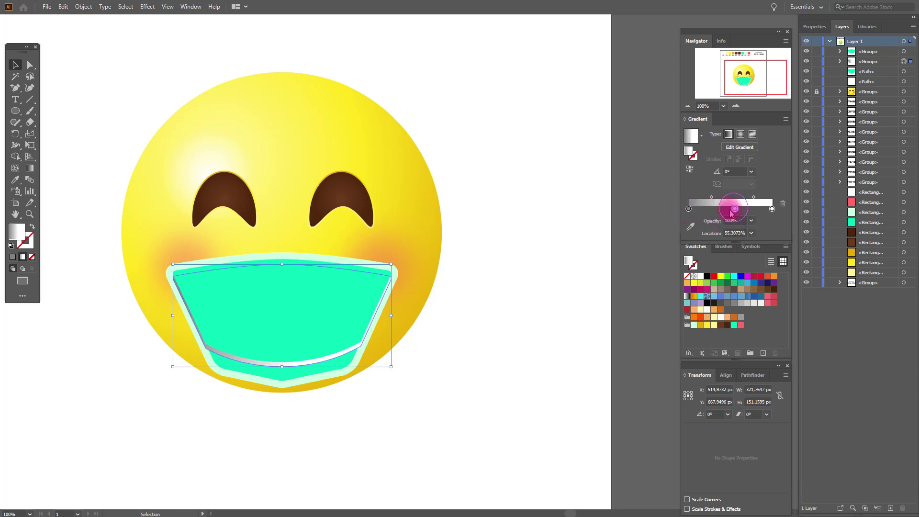
{"action": "left_click_drag", "start_coordinate": [736, 305], "coordinate": [772, 209]}
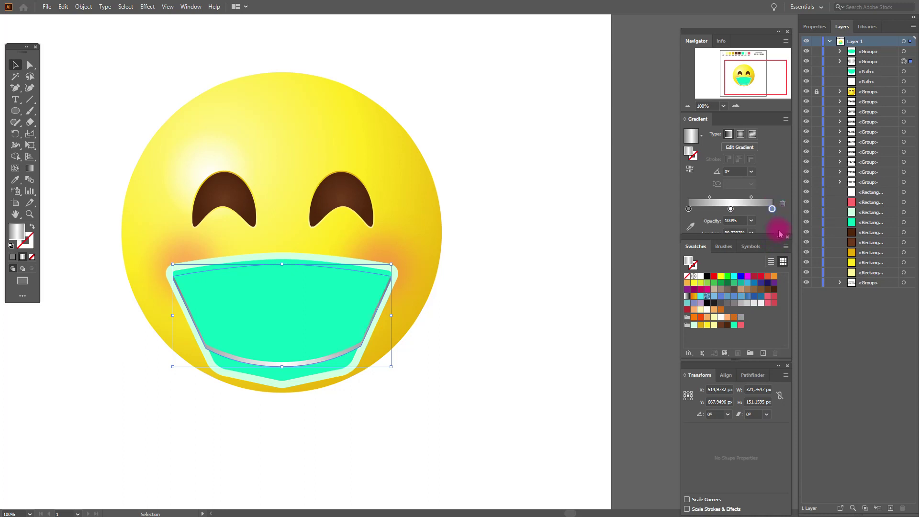
Set the gradient-filled rear copy's blending mode to Multiply
{"action": "left_click", "coordinate": [814, 26]}
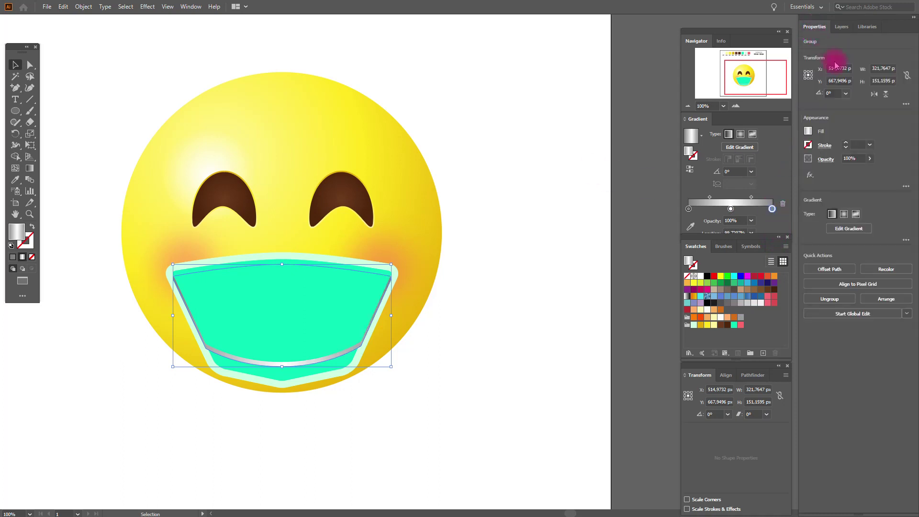
{"action": "left_click", "coordinate": [829, 161]}
{"action": "left_click", "coordinate": [764, 177]}
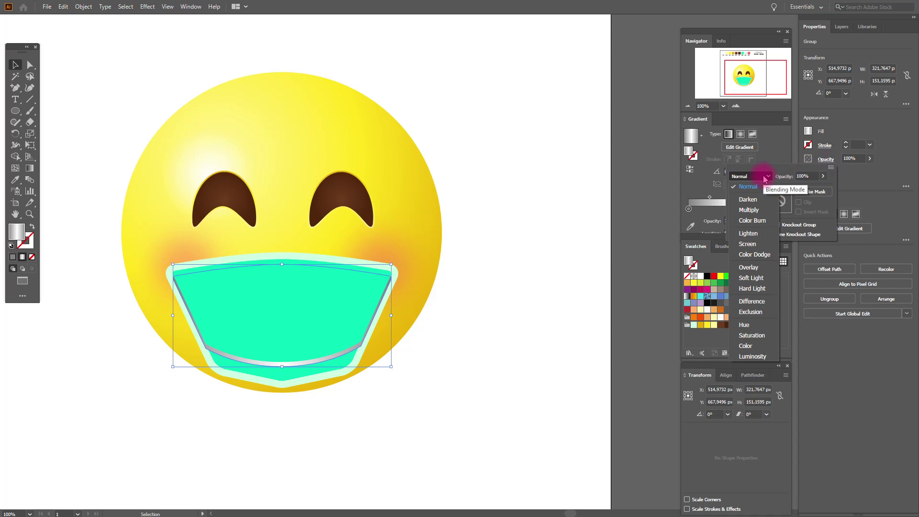
{"action": "left_click", "coordinate": [764, 212]}
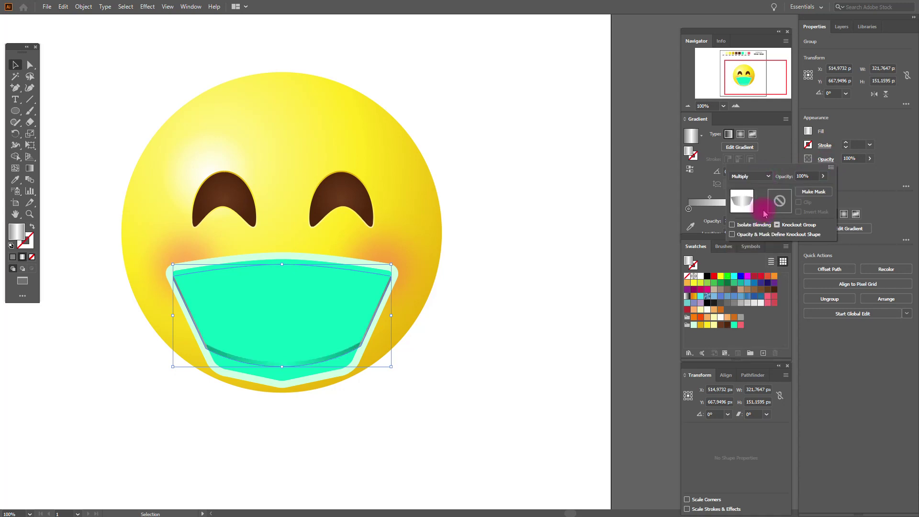
Apply a Gaussian Blur with a radius of about 7.3 pixels to the gradient shadow shape
{"action": "left_click", "coordinate": [155, 10]}
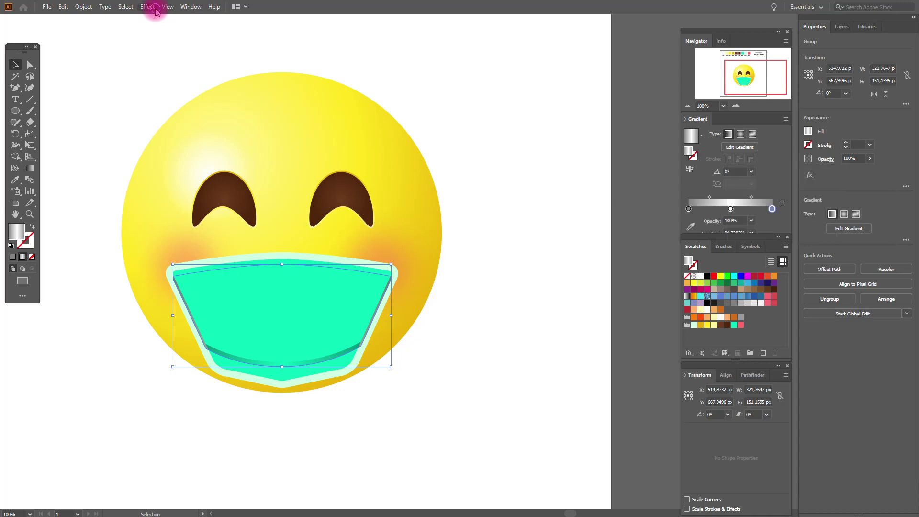
{"action": "left_click", "coordinate": [155, 11]}
{"action": "mouse_move", "coordinate": [206, 167]}
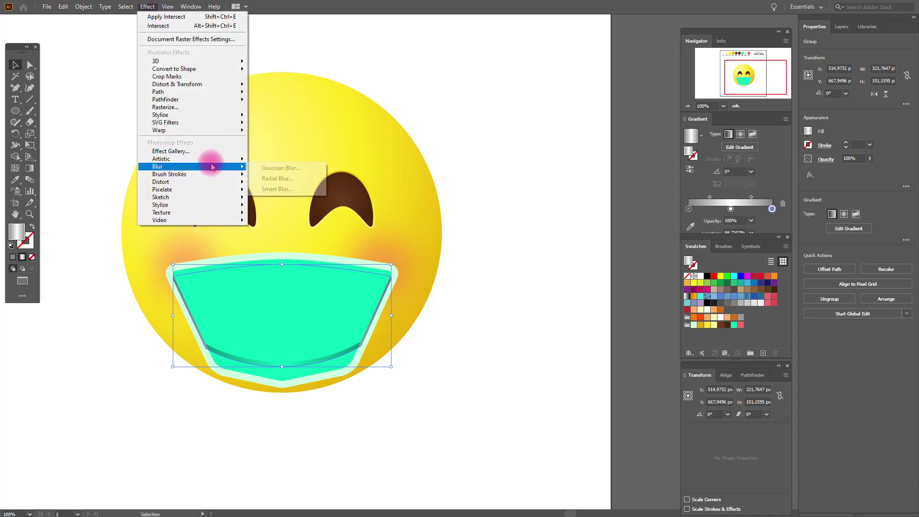
{"action": "left_click", "coordinate": [262, 168]}
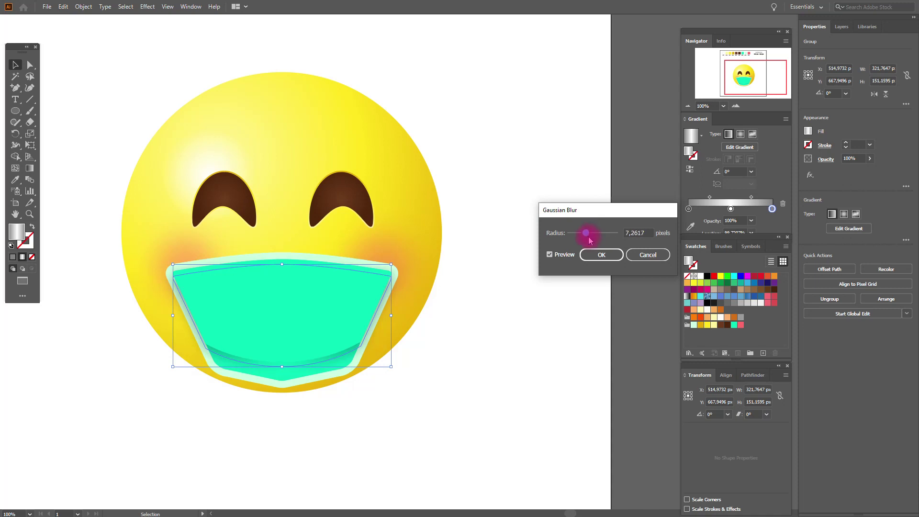
{"action": "left_click", "coordinate": [596, 257]}
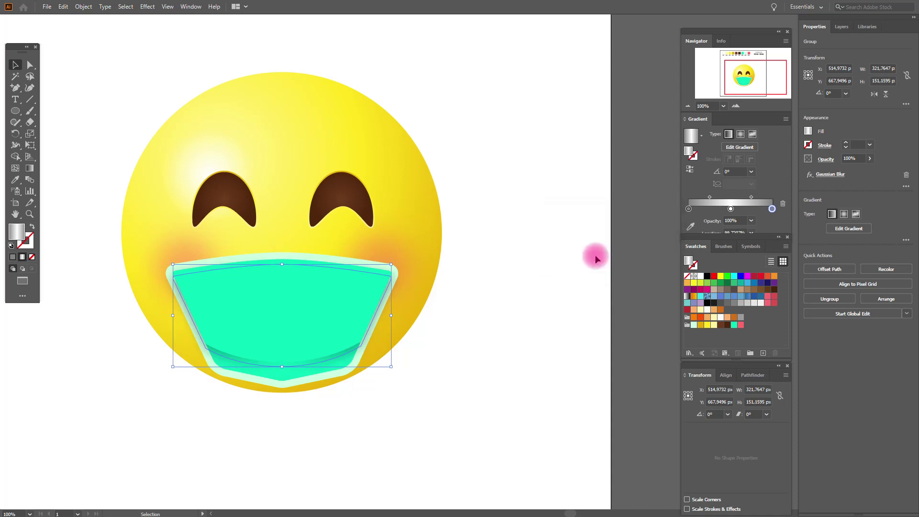
{"action": "left_click", "coordinate": [486, 180]}
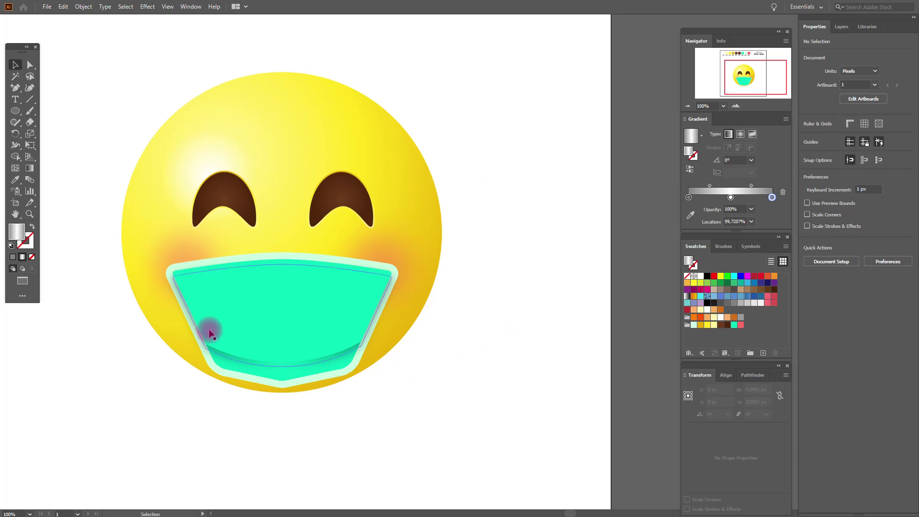
Draw a rectangle about 397 px wide and 141 px high across the cheeks and the mask's upper half
{"action": "left_click", "coordinate": [15, 111]}
{"action": "left_click_drag", "start_coordinate": [16, 114], "coordinate": [44, 113]}
{"action": "left_click_drag", "start_coordinate": [162, 222], "coordinate": [428, 317]}
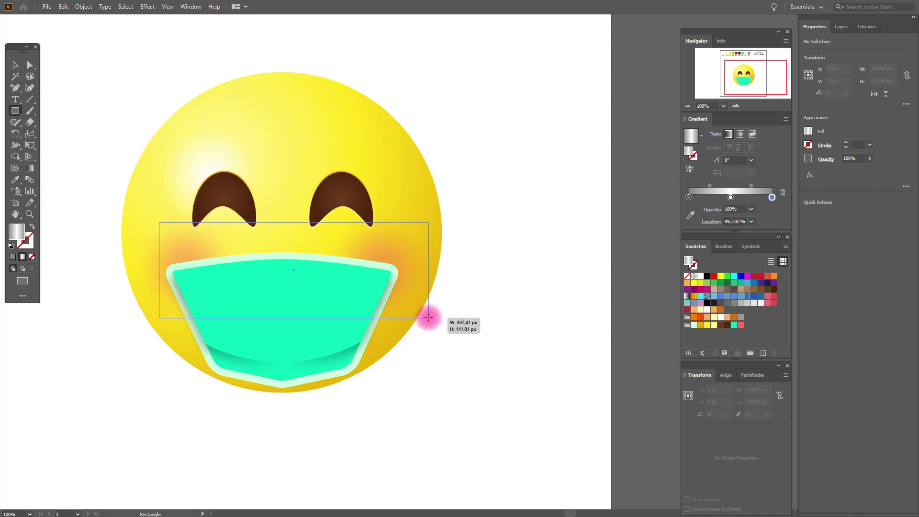
Finish the gradient rectangle over the mask's upper half and shift it slightly down
{"action": "left_click_drag", "start_coordinate": [428, 317], "coordinate": [427, 316]}
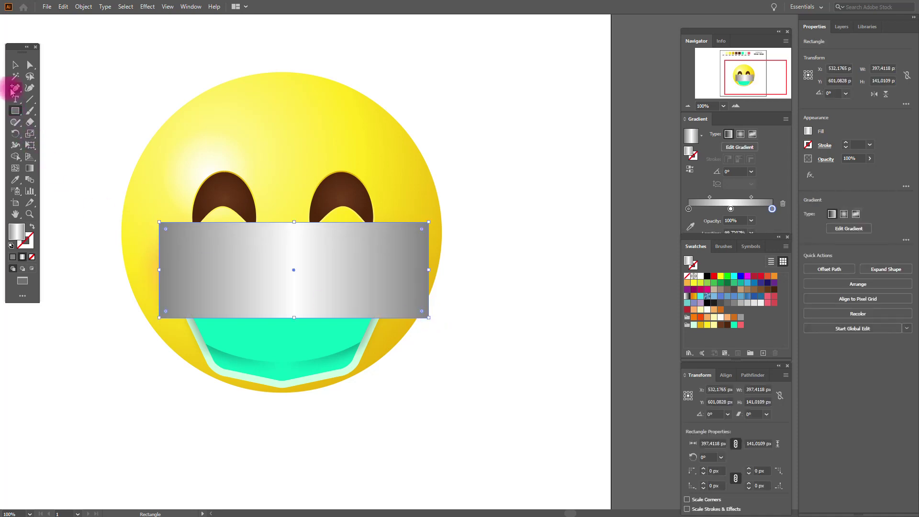
{"action": "left_click", "coordinate": [15, 65]}
{"action": "left_click_drag", "start_coordinate": [352, 277], "coordinate": [352, 281]}
Duplicate the curved turquoise mask panel in place and group the copy with the gradient rectangle
{"action": "left_click", "coordinate": [293, 334]}
{"action": "key", "text": "a"}
{"action": "key", "text": "ctrl+c"}
{"action": "key", "text": "ctrl+f"}
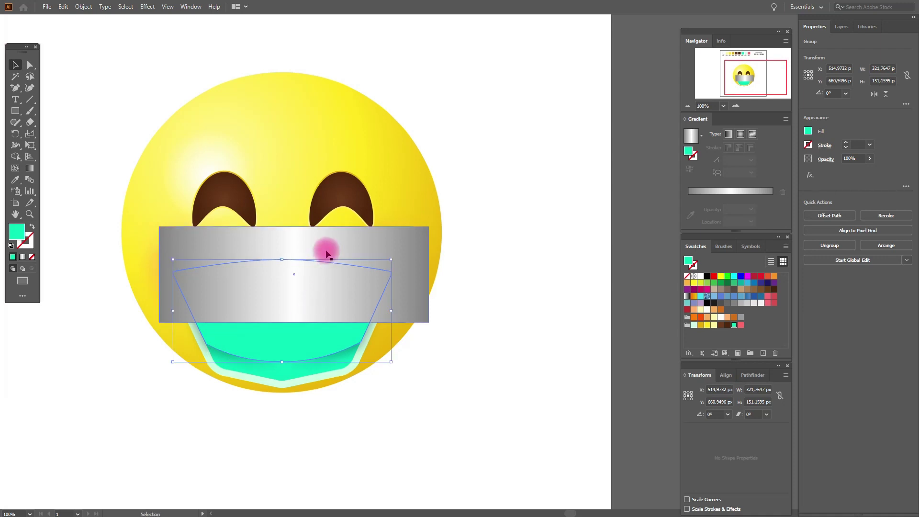
{"action": "key", "text": "v"}
{"action": "left_click", "coordinate": [324, 253], "text": "shift"}
{"action": "right_click", "coordinate": [325, 248]}
{"action": "left_click", "coordinate": [350, 321]}
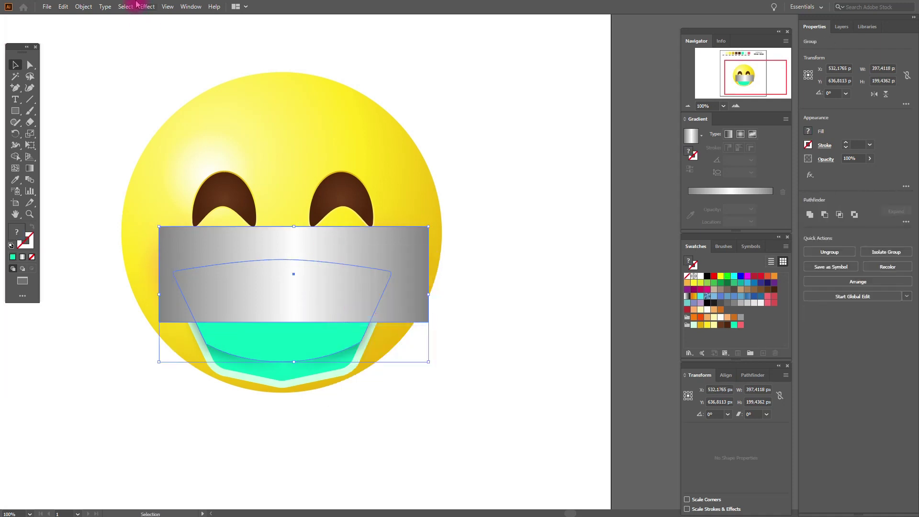
Apply the Pathfinder Intersect effect to the group, expand its appearance and fill the resulting upper panel with the mask's turquoise swatch
{"action": "left_click", "coordinate": [148, 6]}
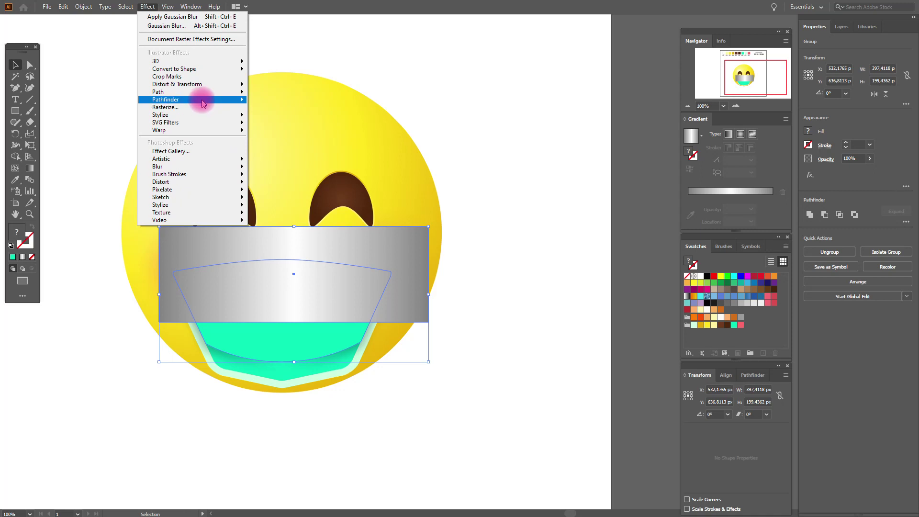
{"action": "mouse_move", "coordinate": [206, 100]}
{"action": "left_click", "coordinate": [271, 116]}
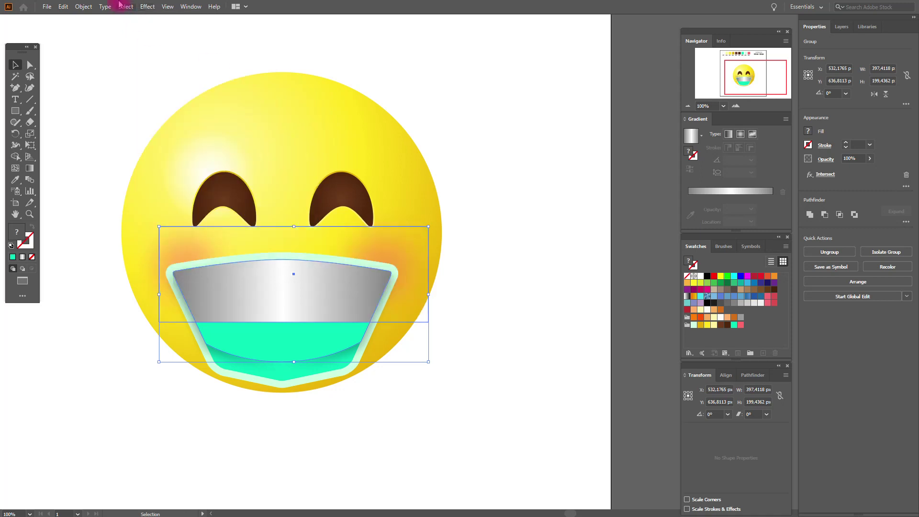
{"action": "left_click", "coordinate": [89, 6]}
{"action": "left_click", "coordinate": [136, 127]}
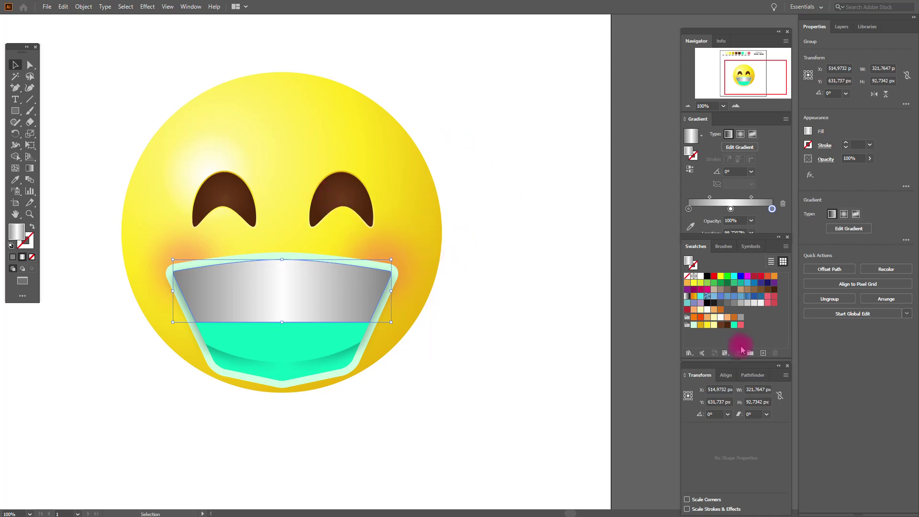
{"action": "left_click", "coordinate": [735, 325]}
Duplicate the upper turquoise panel in place, send the copy backward and move it down 6 px
{"action": "key", "text": "a"}
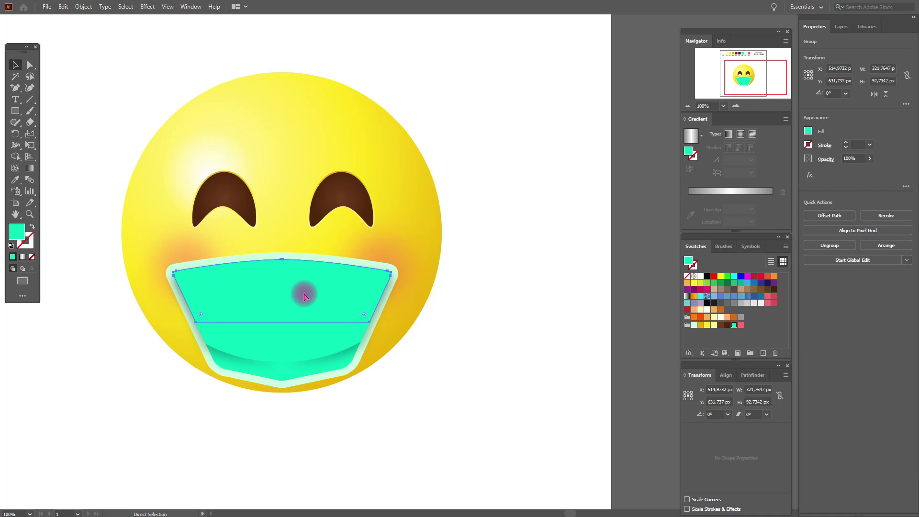
{"action": "right_click", "coordinate": [305, 296]}
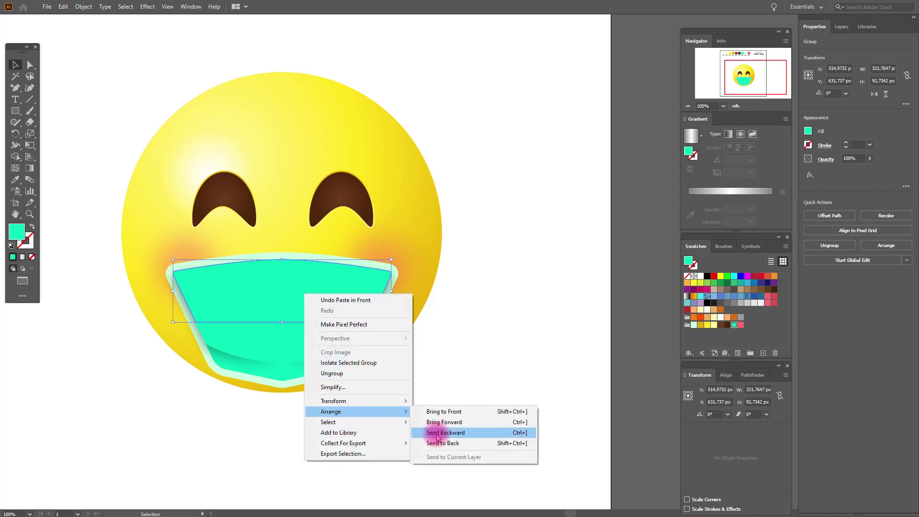
{"action": "left_click", "coordinate": [436, 432]}
{"action": "key", "text": "Down"}
{"action": "key", "text": "Down"}
{"action": "key", "text": "Down"}
{"action": "key", "text": "Down"}
{"action": "key", "text": "Down"}
{"action": "key", "text": "Down"}
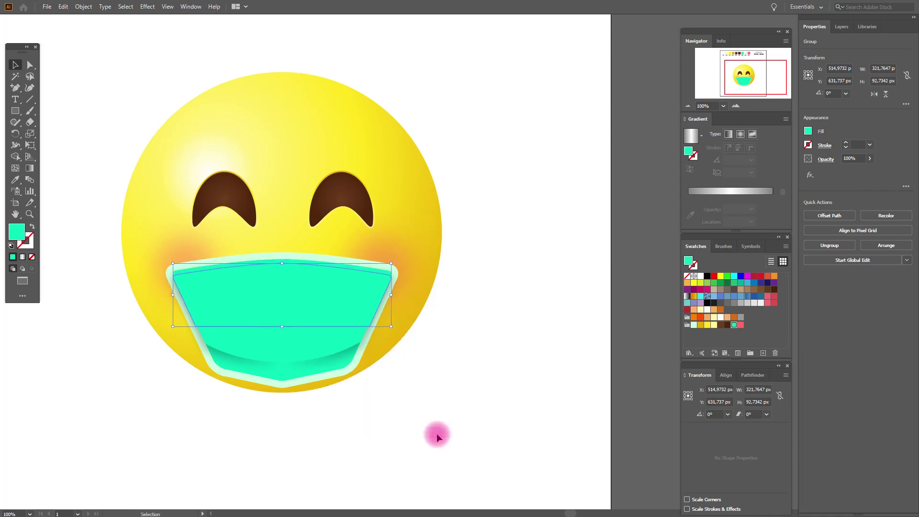
Give the rear panel copy the lower fold shadow's gray-white gradient and set its blending mode to Multiply
{"action": "left_click", "coordinate": [15, 182]}
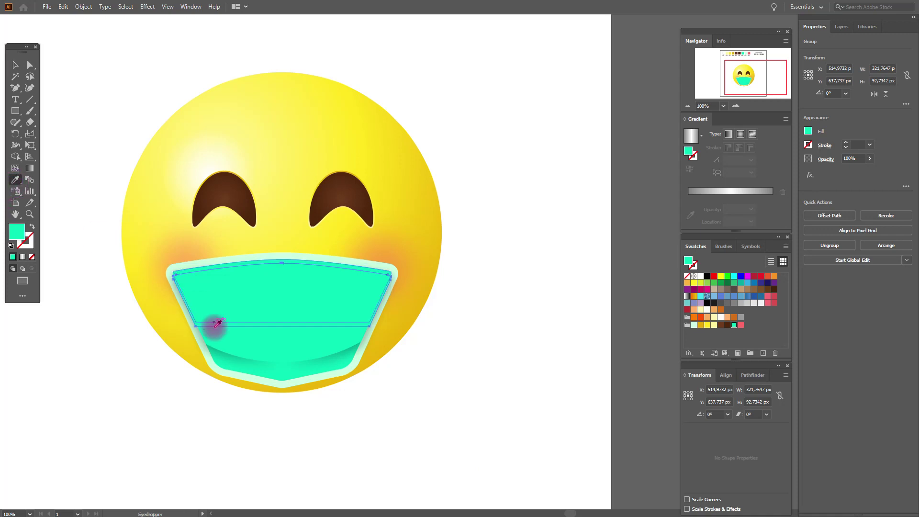
{"action": "left_click", "coordinate": [216, 349]}
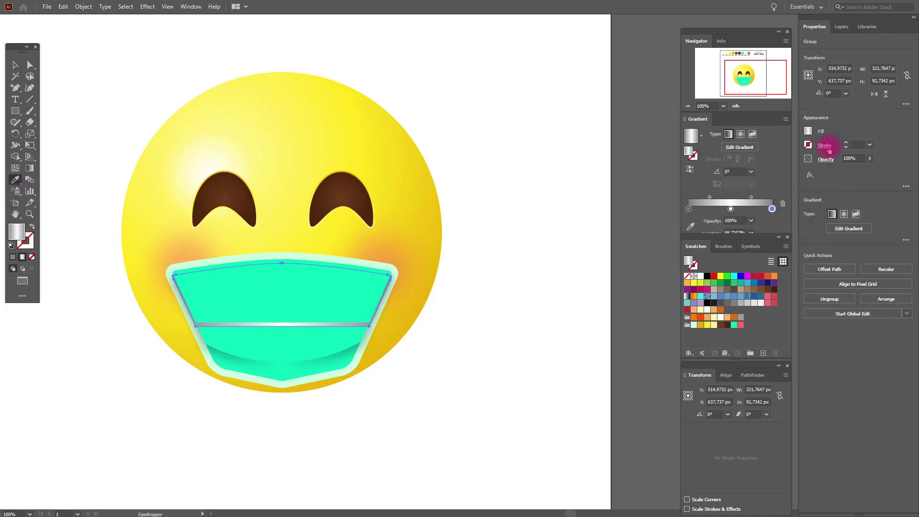
{"action": "left_click", "coordinate": [768, 176]}
{"action": "left_click", "coordinate": [759, 205]}
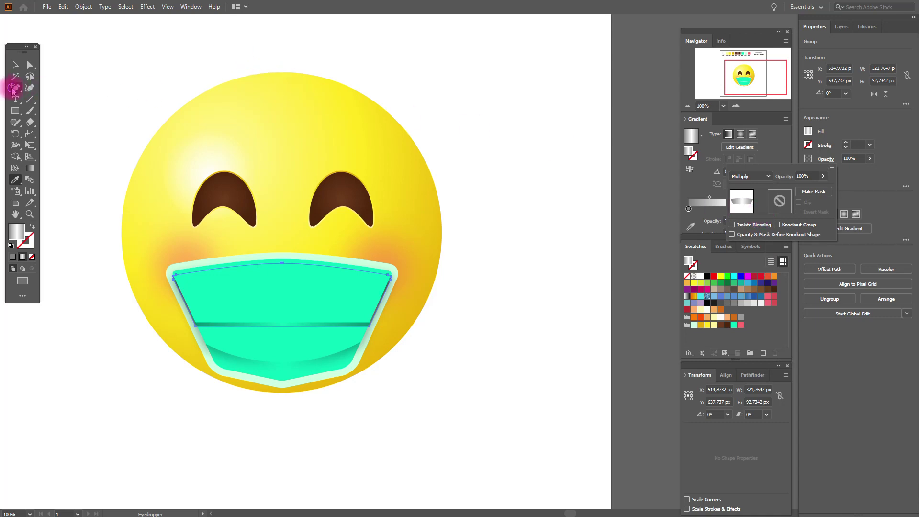
Add an anchor point at the middle of the shadow copy's bottom edge and move it up about 6 px
{"action": "left_click", "coordinate": [23, 109]}
{"action": "left_click", "coordinate": [290, 324]}
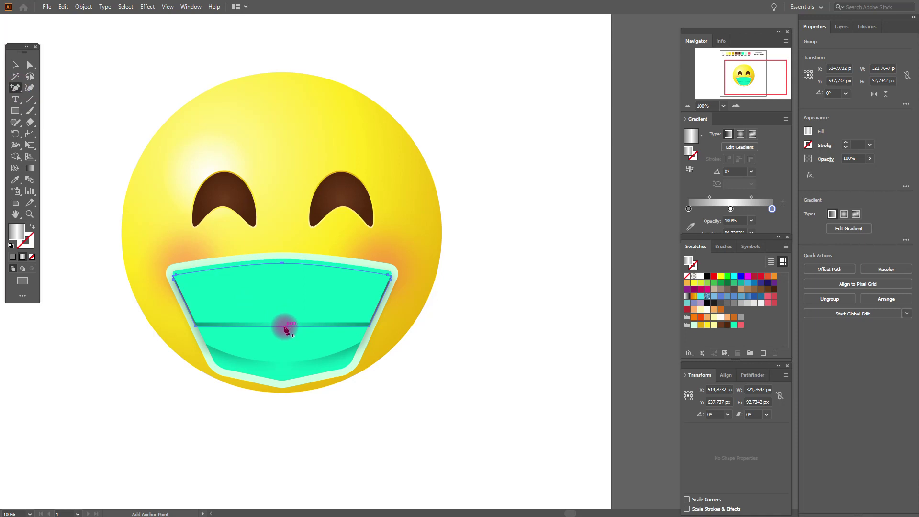
{"action": "left_click", "coordinate": [30, 65]}
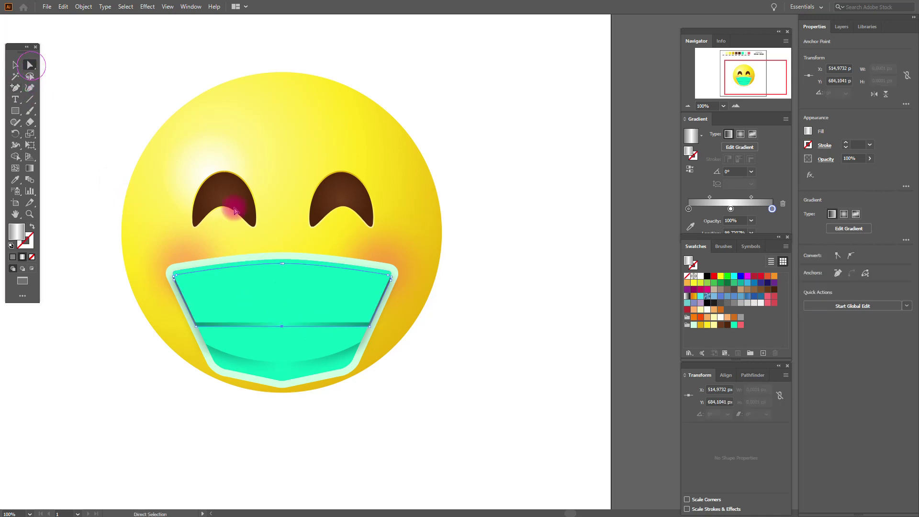
{"action": "left_click_drag", "start_coordinate": [286, 330], "coordinate": [282, 322]}
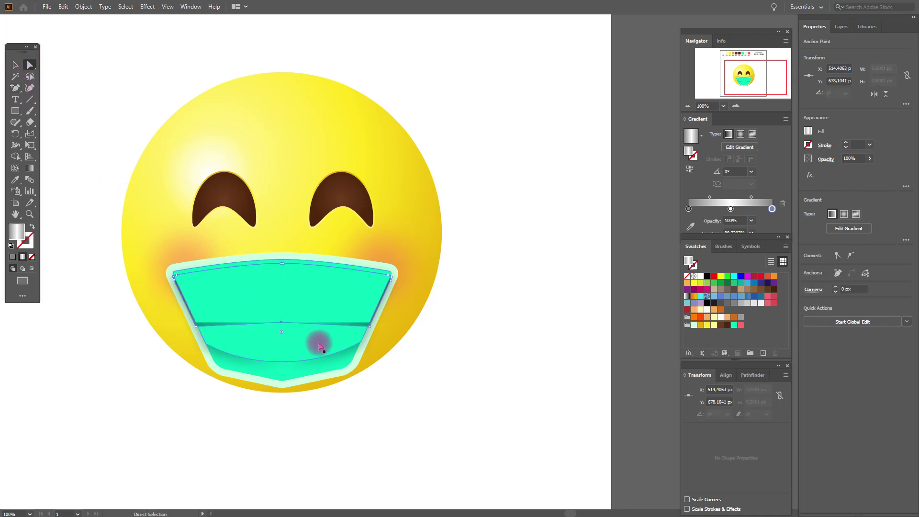
Apply a Gaussian Blur with a radius of about 7.3 pixels to the upper panel's shadow
{"action": "left_click", "coordinate": [147, 7]}
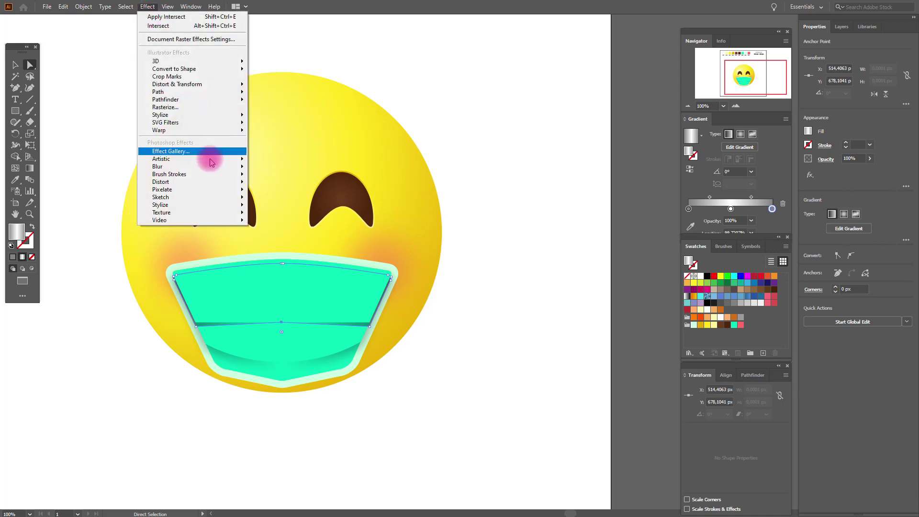
{"action": "left_click", "coordinate": [275, 166]}
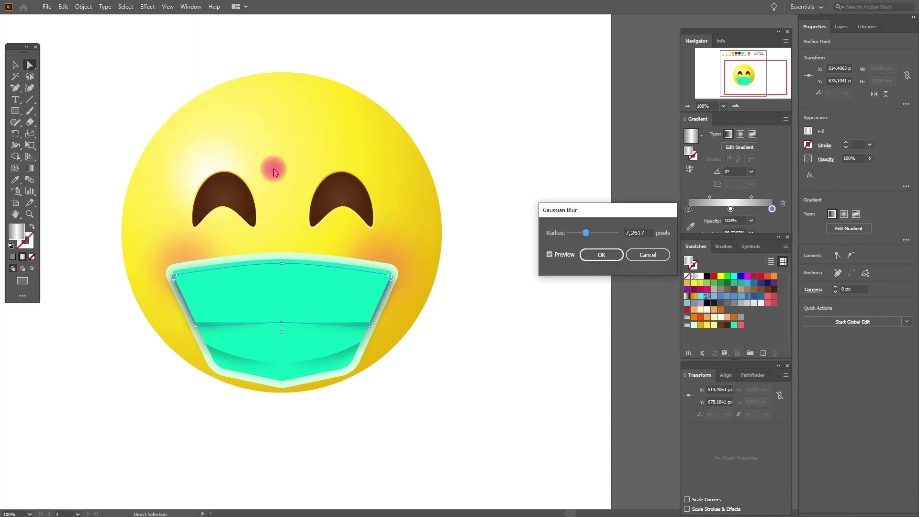
{"action": "left_click", "coordinate": [601, 255]}
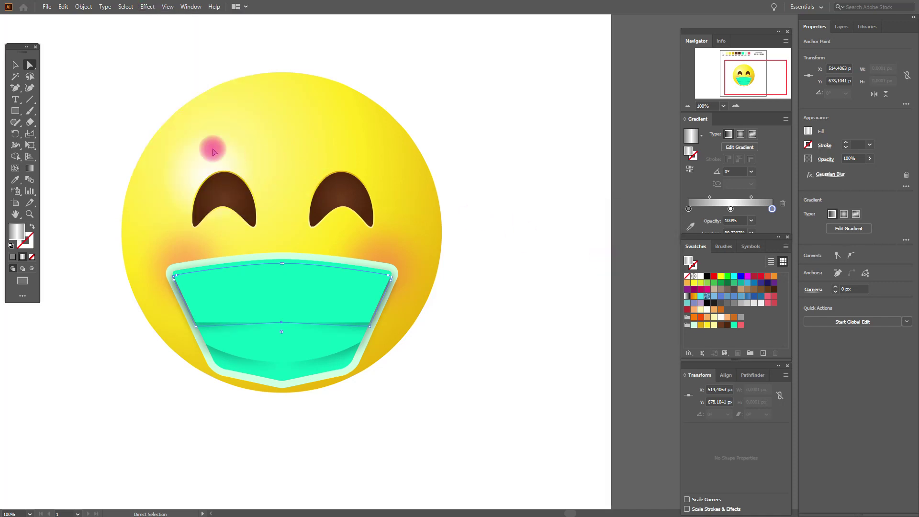
Move the two bottom corner points of the blurred shadow down 5 px
{"action": "left_click", "coordinate": [76, 82]}
{"action": "left_click", "coordinate": [200, 329]}
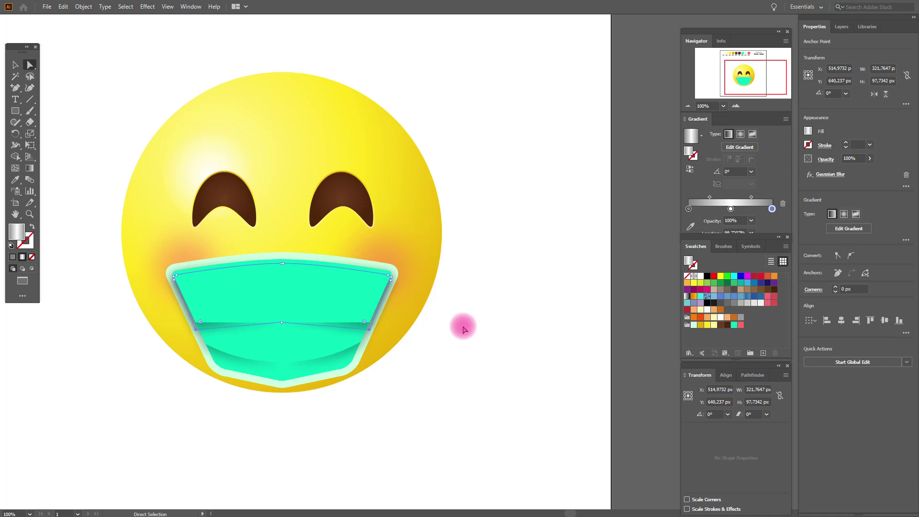
{"action": "left_click", "coordinate": [473, 226]}
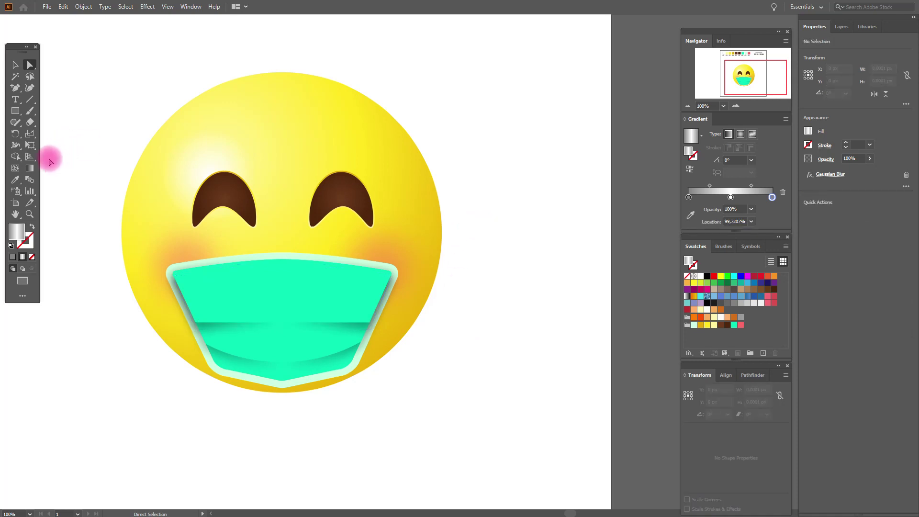
Duplicate the upper turquoise panel in place and move the copy down about 18 px
{"action": "left_click", "coordinate": [15, 65]}
{"action": "left_click", "coordinate": [300, 287]}
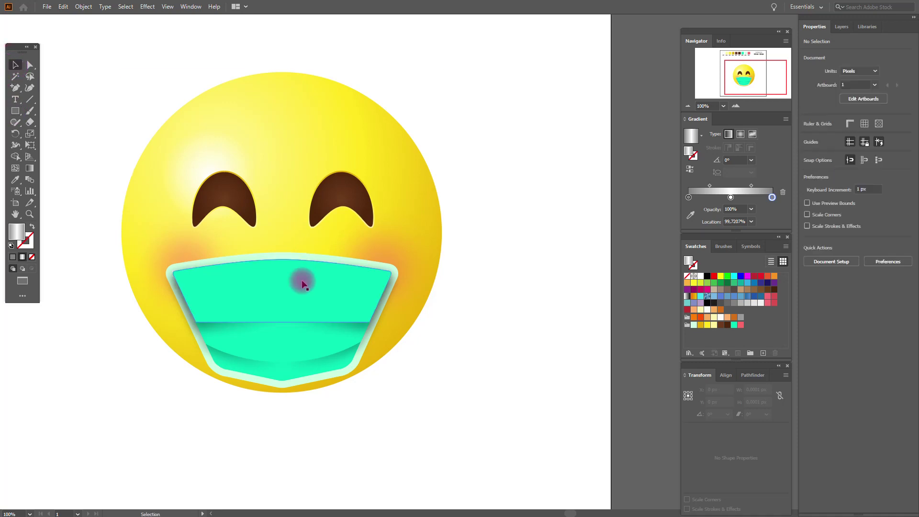
{"action": "key", "text": "a"}
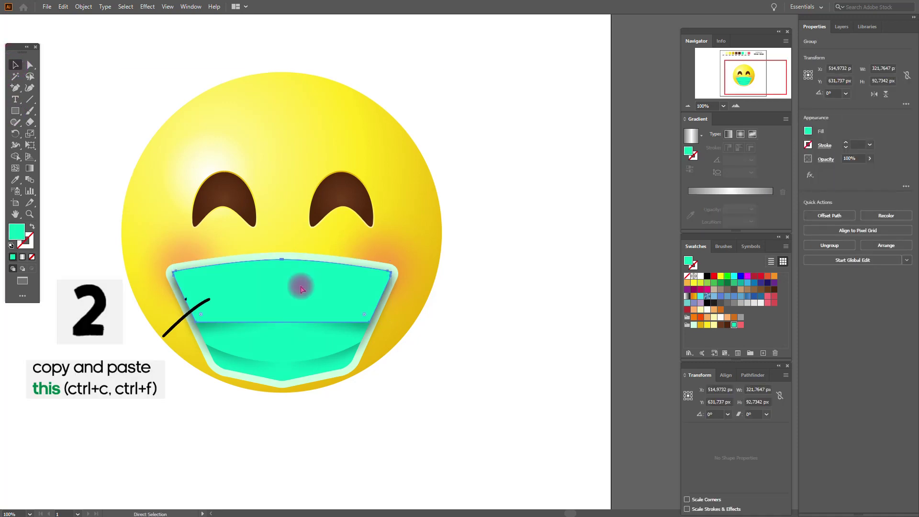
{"action": "key", "text": "ctrl+c"}
{"action": "key", "text": "ctrl+f"}
{"action": "left_click_drag", "start_coordinate": [300, 285], "coordinate": [300, 296]}
{"action": "left_click", "coordinate": [312, 262], "text": "shift"}
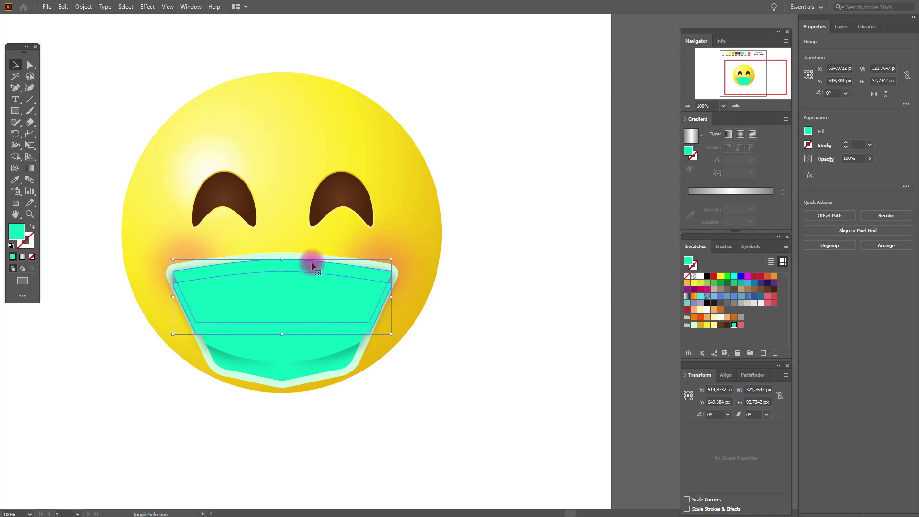
{"action": "right_click", "coordinate": [311, 262]}
{"action": "left_click", "coordinate": [489, 265]}
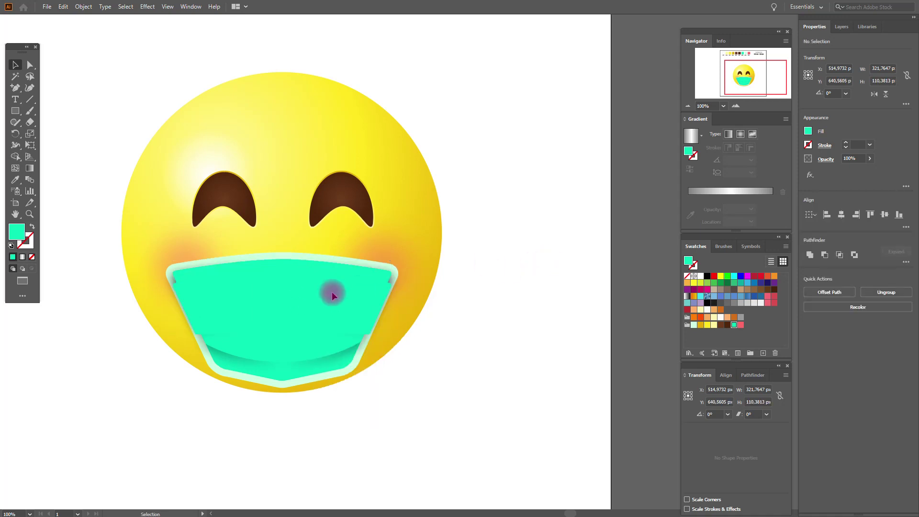
Move the panel copy down about another 6 px and group it with the original upper panel
{"action": "left_click", "coordinate": [348, 277]}
{"action": "left_click", "coordinate": [348, 270], "text": "shift"}
{"action": "right_click", "coordinate": [348, 271]}
{"action": "left_click", "coordinate": [378, 344]}
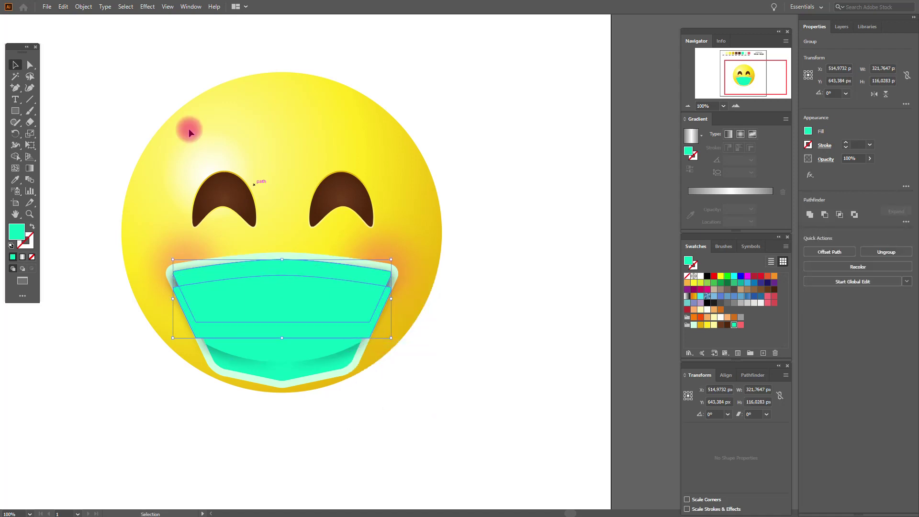
Apply the Pathfinder Exclude effect to the two grouped panels and expand the appearance
{"action": "left_click", "coordinate": [147, 7]}
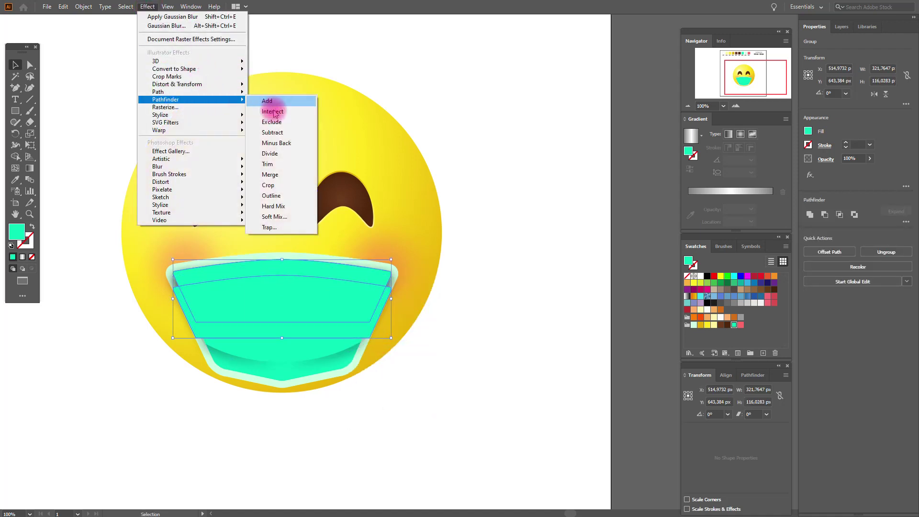
{"action": "left_click", "coordinate": [276, 114]}
{"action": "left_click", "coordinate": [80, 7]}
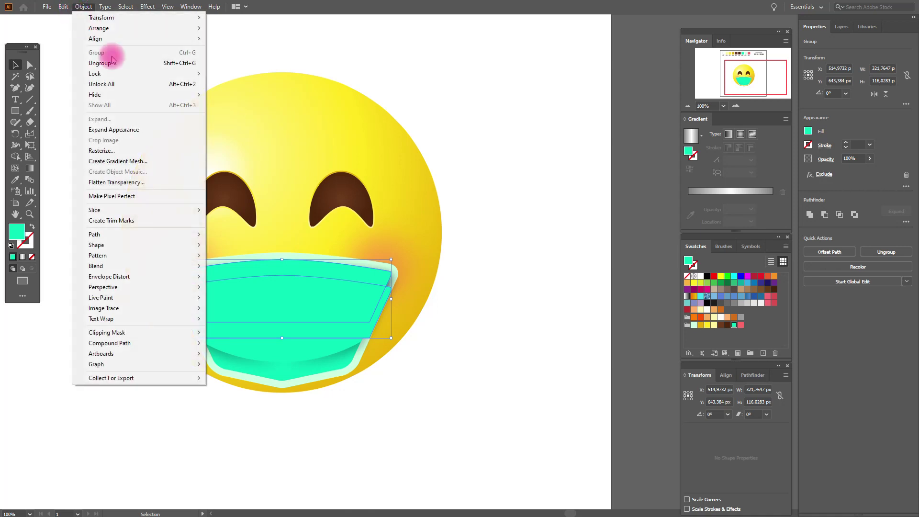
{"action": "left_click", "coordinate": [125, 129]}
Ungroup the expanded pieces and delete the leftovers, keeping only the curved strip along the mask's upper edge
{"action": "right_click", "coordinate": [312, 298]}
{"action": "left_click", "coordinate": [357, 375]}
{"action": "left_click", "coordinate": [374, 269], "text": "shift"}
{"action": "left_click", "coordinate": [446, 261]}
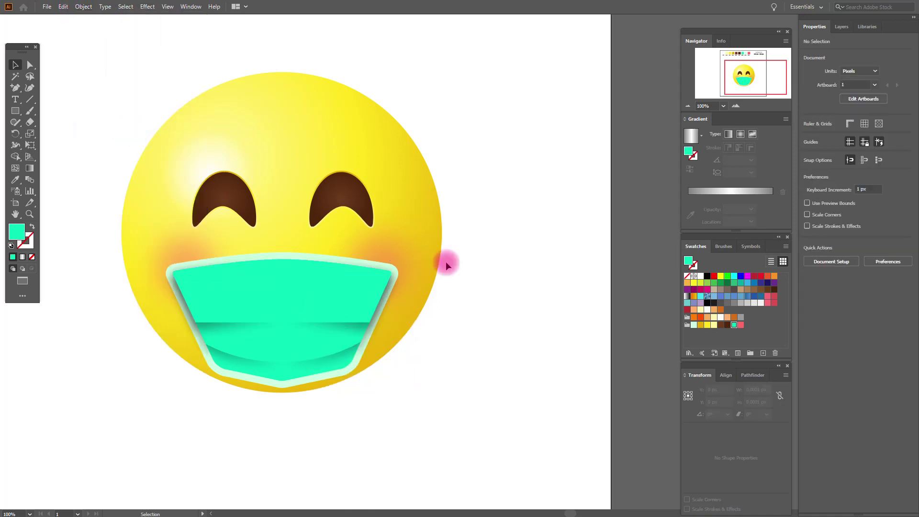
Duplicate the curved top strip in place, send the copy backward and move it down 6 px
{"action": "left_click", "coordinate": [358, 274]}
{"action": "key", "text": "a"}
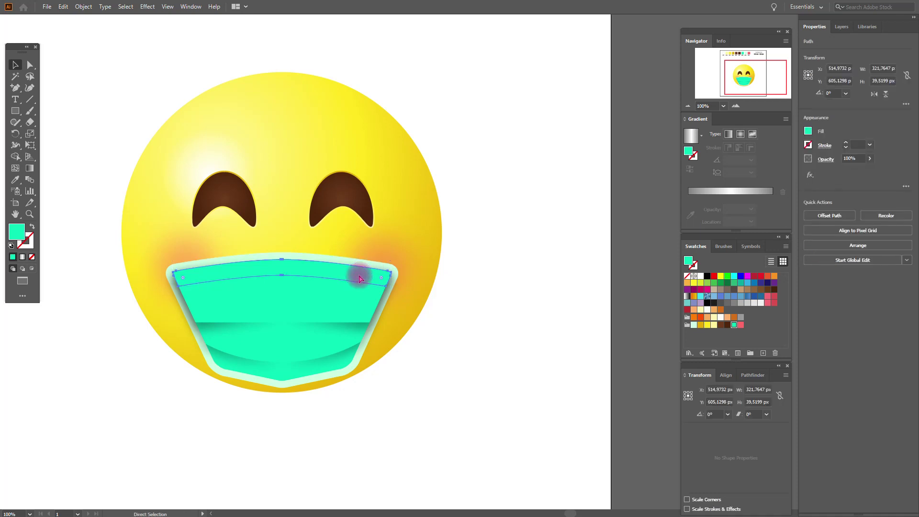
{"action": "key", "text": "ctrl+c"}
{"action": "key", "text": "ctrl+f"}
{"action": "right_click", "coordinate": [360, 277]}
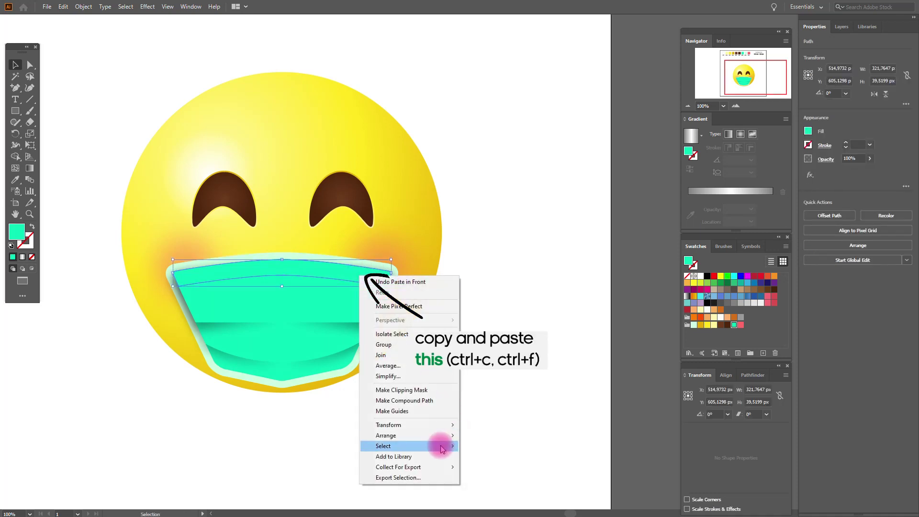
{"action": "mouse_move", "coordinate": [438, 435]}
{"action": "left_click", "coordinate": [476, 446]}
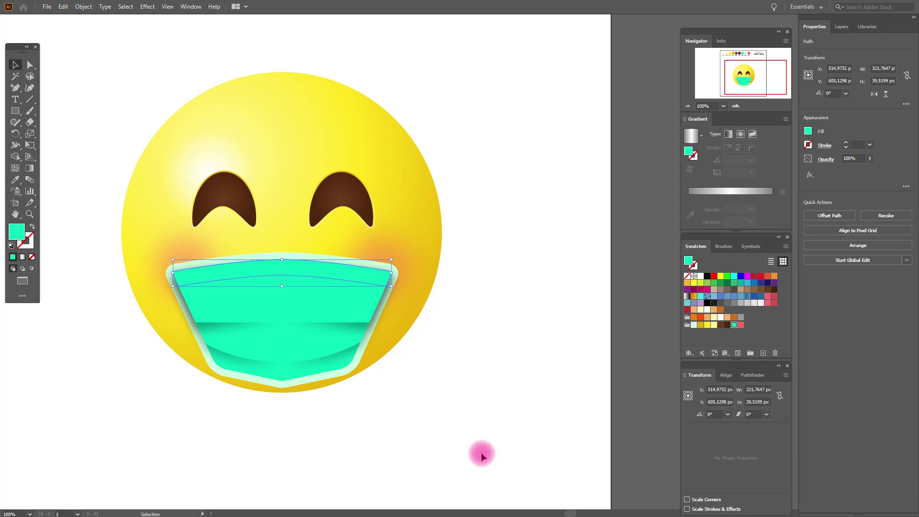
{"action": "key", "text": "Down"}
{"action": "key", "text": "Down"}
{"action": "key", "text": "Down"}
{"action": "key", "text": "Down"}
{"action": "key", "text": "Down"}
{"action": "key", "text": "Down"}
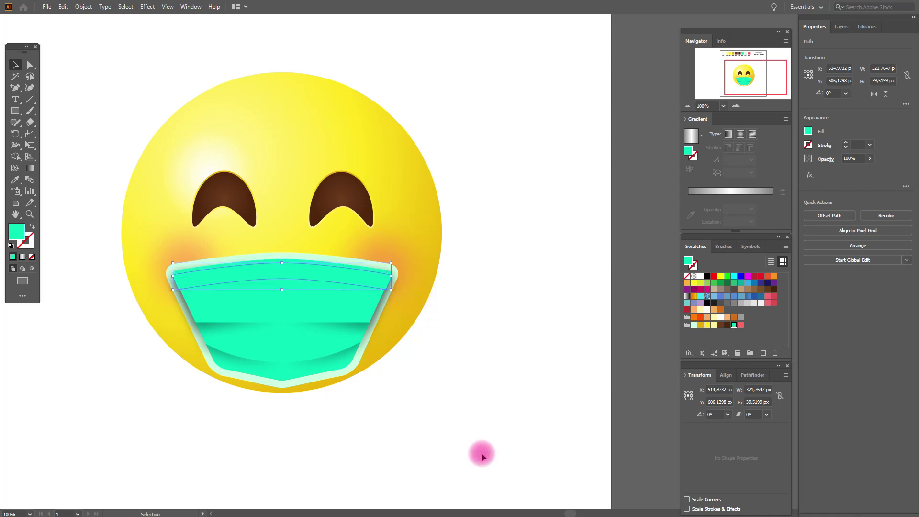
Give the rear strip copy the middle fold shadow's gray-white gradient and set its blending mode to Multiply
{"action": "left_click", "coordinate": [15, 180]}
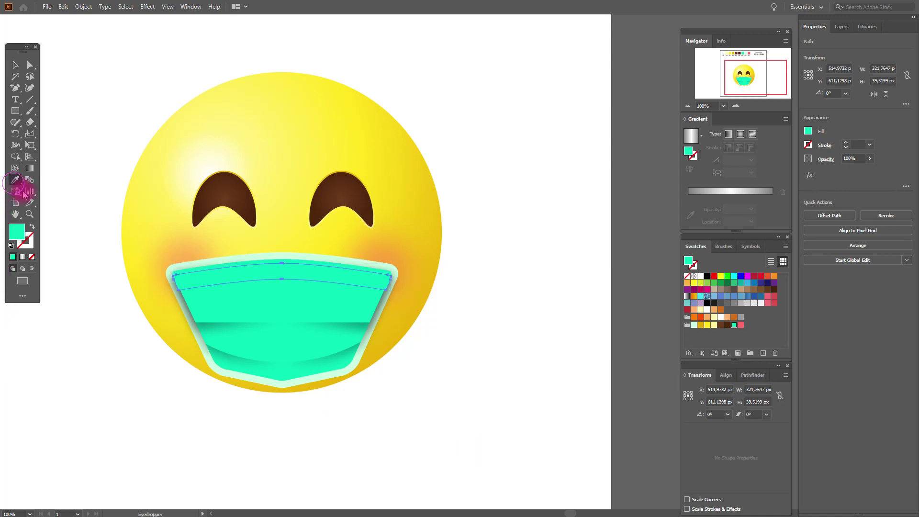
{"action": "left_click", "coordinate": [359, 328]}
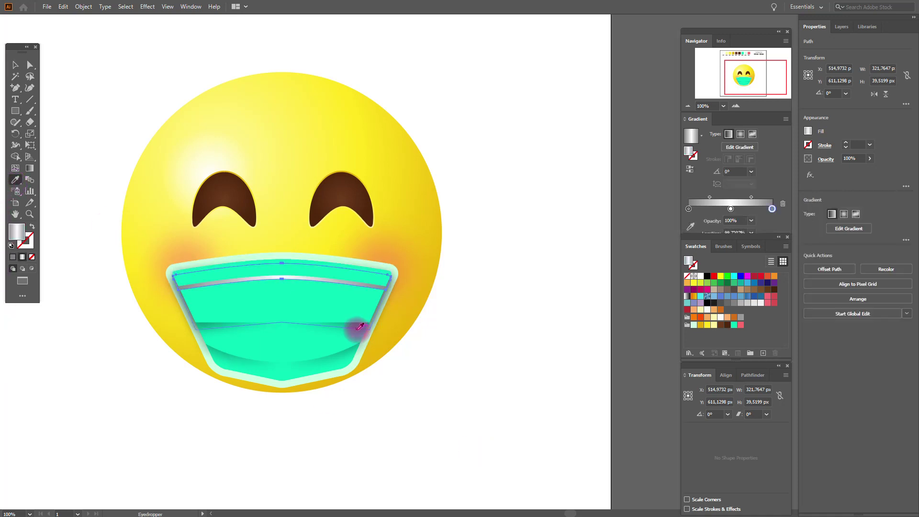
{"action": "left_click", "coordinate": [826, 160]}
{"action": "left_click", "coordinate": [747, 183]}
{"action": "left_click", "coordinate": [758, 207]}
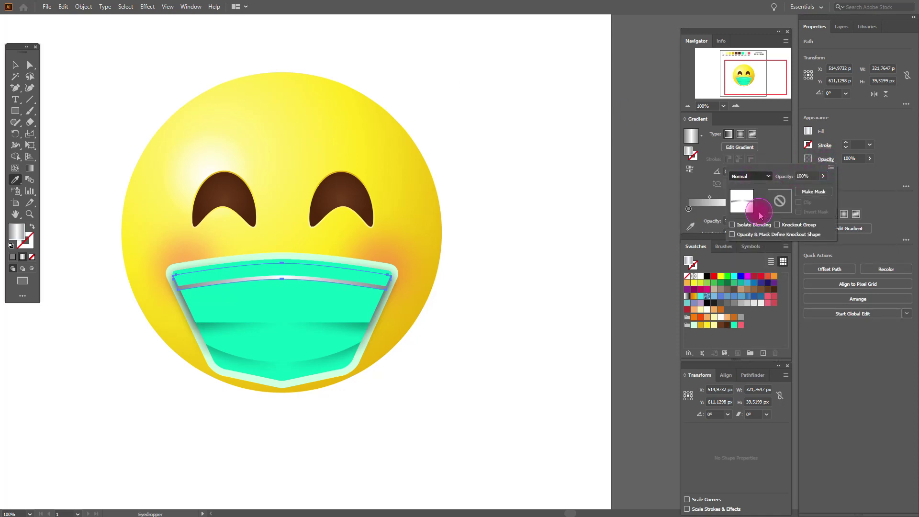
Apply a Gaussian Blur effect to the rear strip shadow beneath the mask's top fold
{"action": "left_click", "coordinate": [152, 9]}
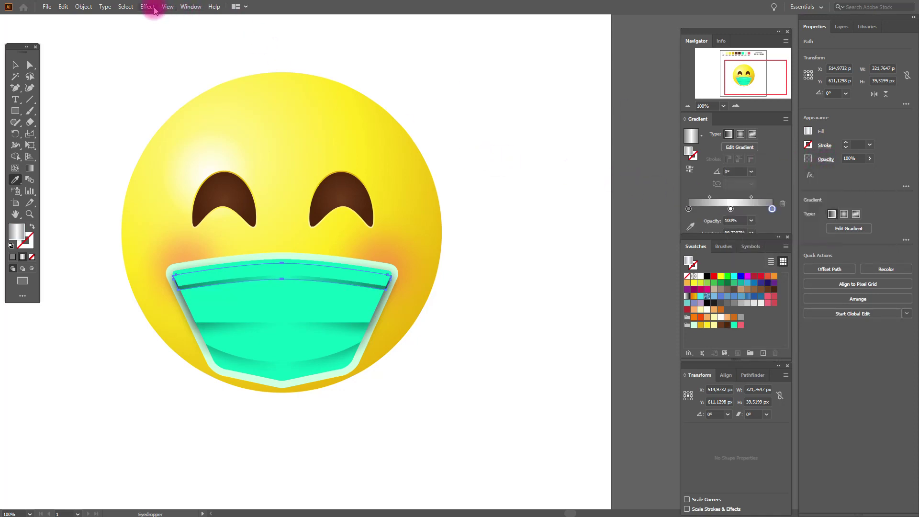
{"action": "left_click", "coordinate": [149, 7]}
{"action": "mouse_move", "coordinate": [221, 168]}
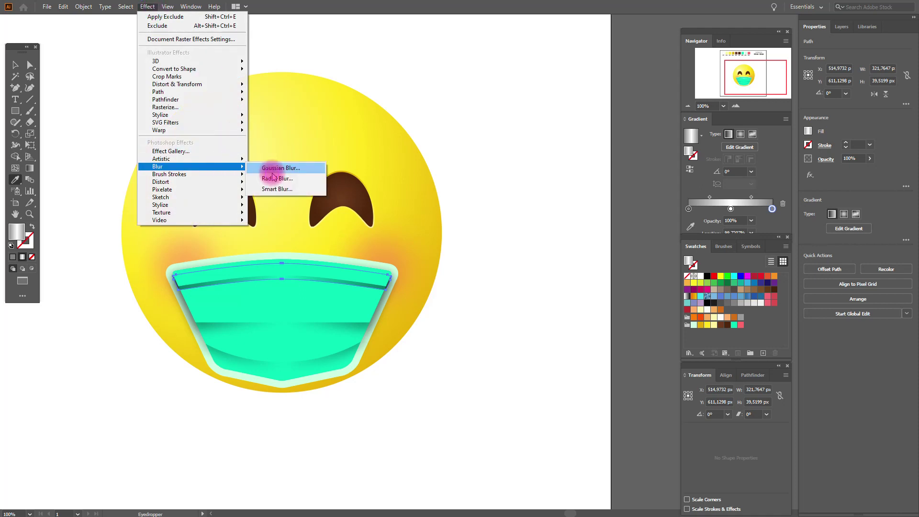
{"action": "left_click", "coordinate": [270, 168]}
{"action": "left_click", "coordinate": [599, 254]}
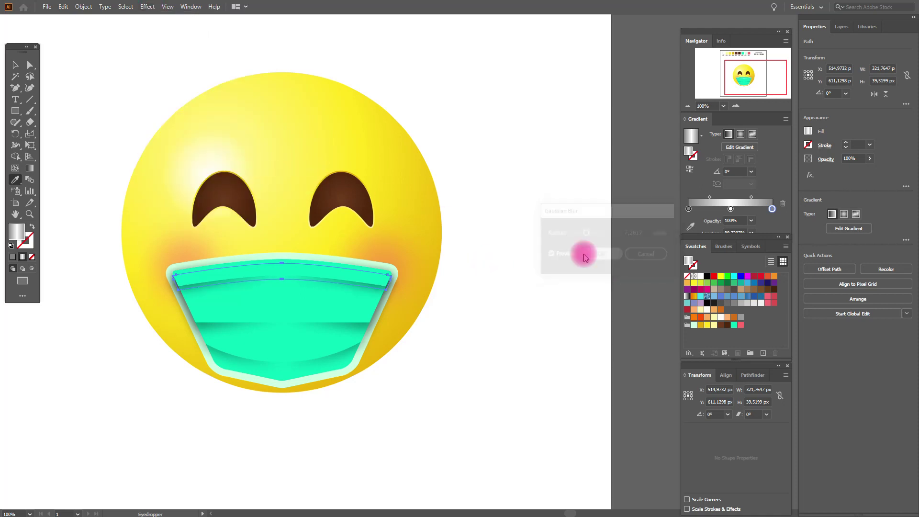
Move both lower corner anchors of the blurred top-fold shadow downward, deepening the shadow toward the mask's sides
{"action": "left_click", "coordinate": [30, 64]}
{"action": "left_click", "coordinate": [192, 292]}
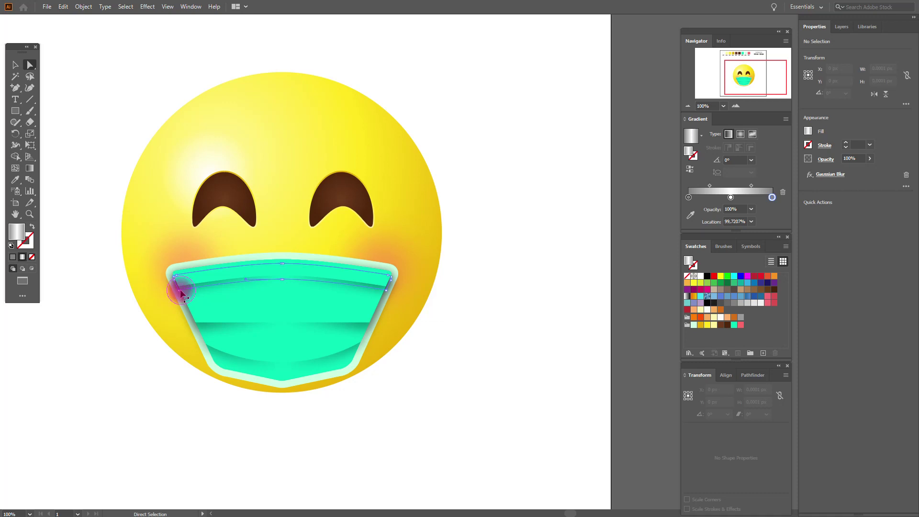
{"action": "left_click", "coordinate": [181, 293]}
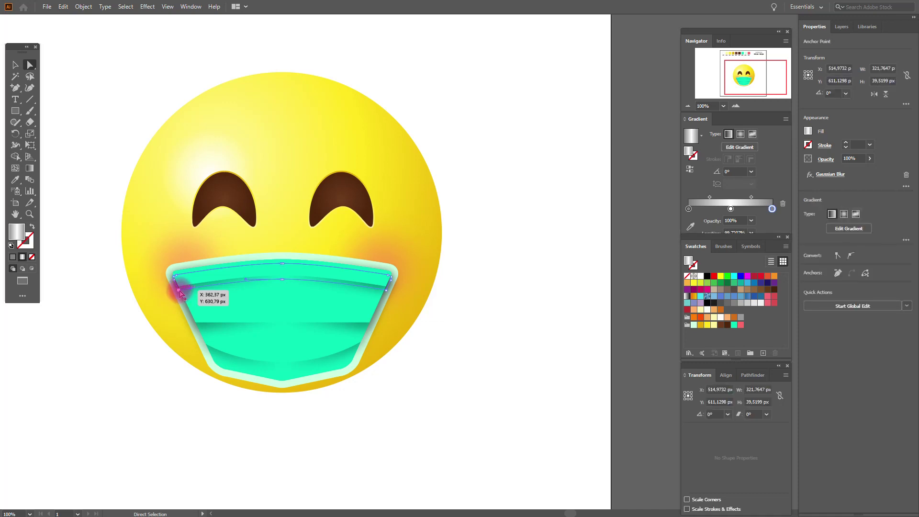
{"action": "left_click", "coordinate": [386, 293], "text": "shift"}
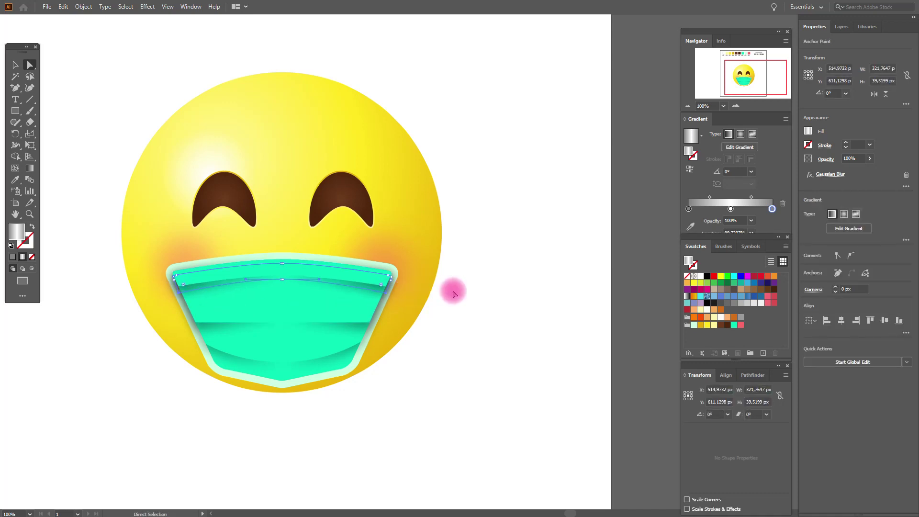
{"action": "left_click", "coordinate": [454, 294]}
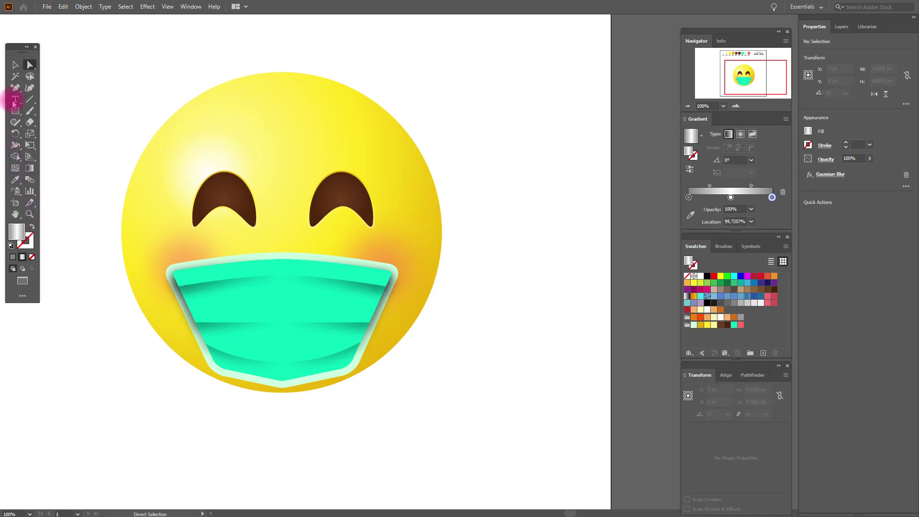
Duplicate the main turquoise mask panel in place and bring the copy to the front
{"action": "left_click", "coordinate": [29, 215]}
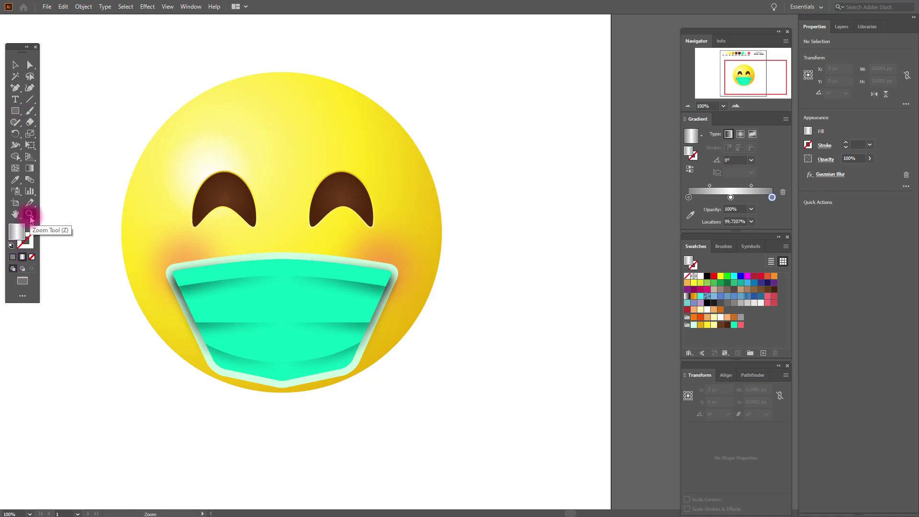
{"action": "left_click", "coordinate": [407, 260]}
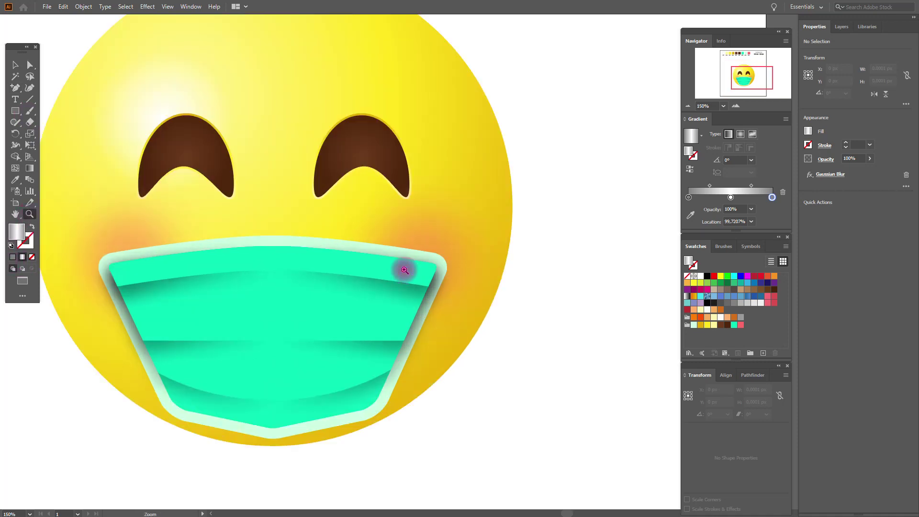
{"action": "left_click", "coordinate": [15, 65]}
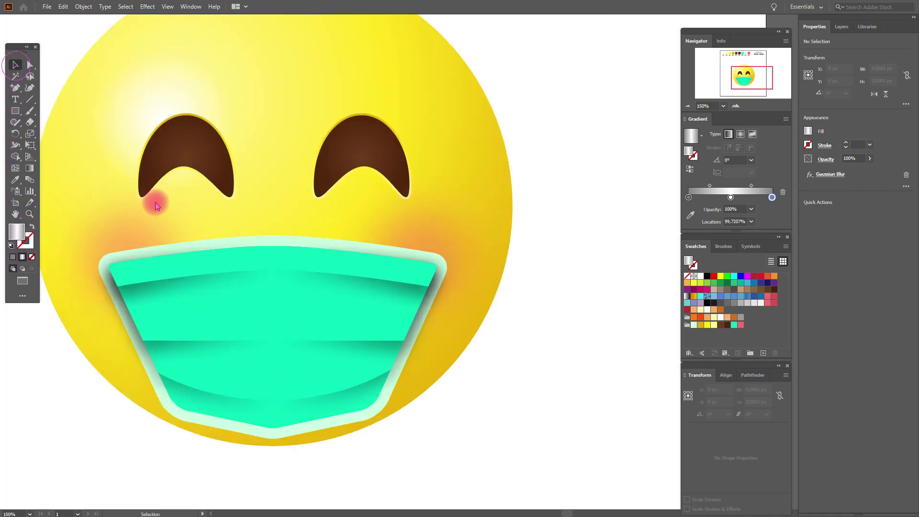
{"action": "left_click", "coordinate": [270, 427]}
{"action": "key", "text": "a"}
{"action": "key", "text": "v"}
{"action": "right_click", "coordinate": [269, 427]}
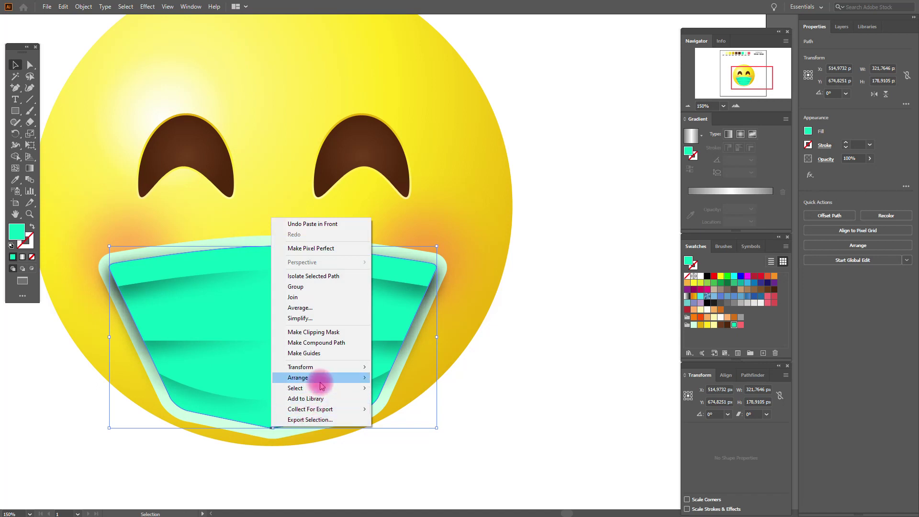
{"action": "mouse_move", "coordinate": [321, 380]}
{"action": "left_click", "coordinate": [389, 381]}
Select the mask's panels and shadows without the mint border and clip them inside the front panel copy with a clipping mask
{"action": "left_click_drag", "start_coordinate": [557, 244], "coordinate": [108, 433]}
{"action": "left_click_drag", "start_coordinate": [251, 473], "coordinate": [291, 435]}
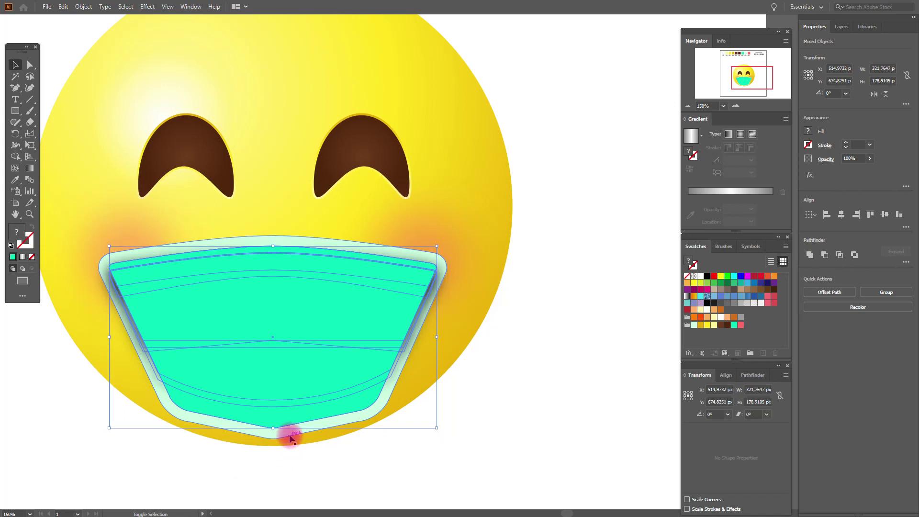
{"action": "right_click", "coordinate": [345, 348]}
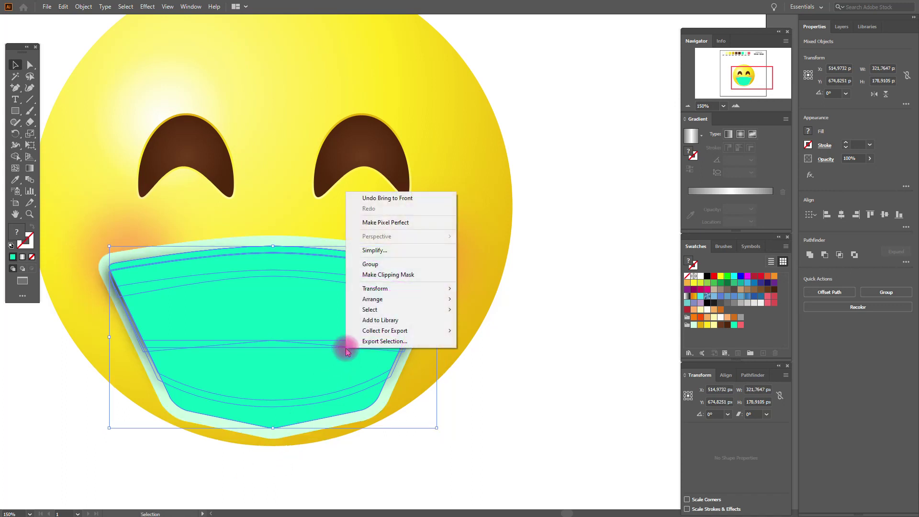
{"action": "left_click", "coordinate": [394, 277]}
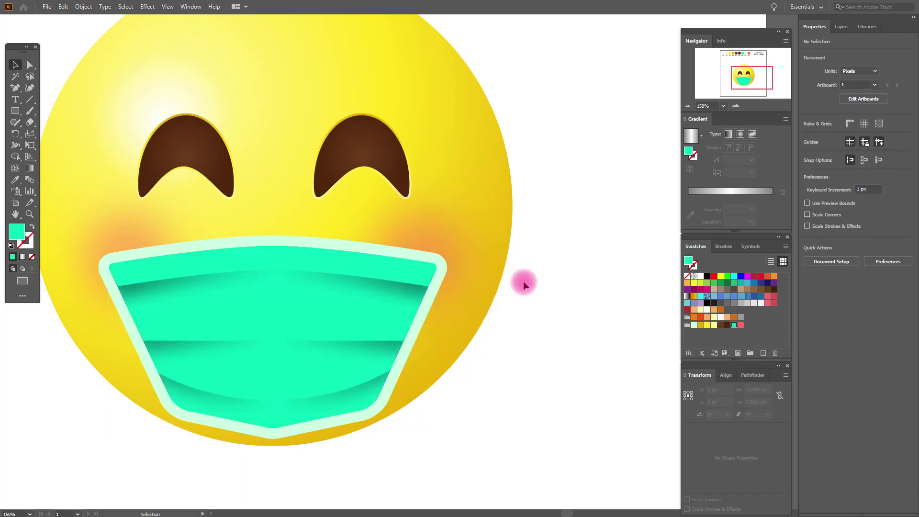
Offset the mint mask border's path by -5 px
{"action": "left_click", "coordinate": [446, 259]}
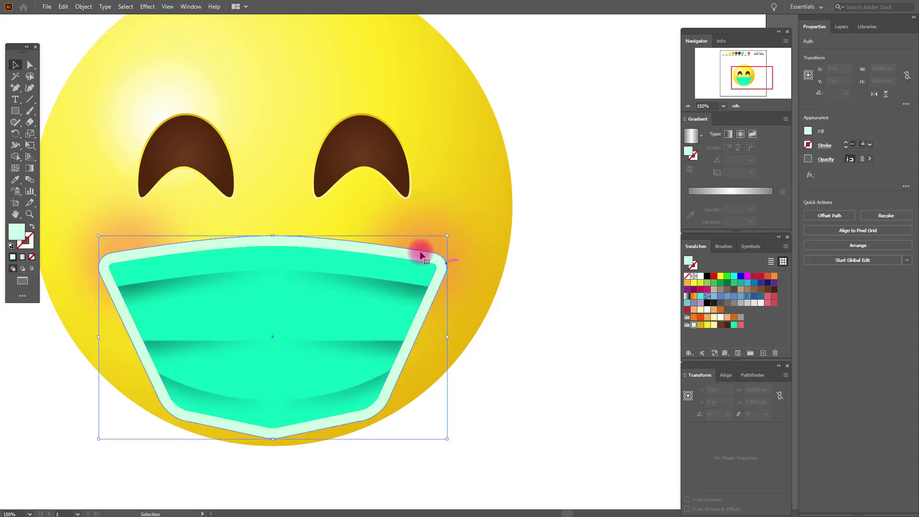
{"action": "left_click", "coordinate": [84, 7]}
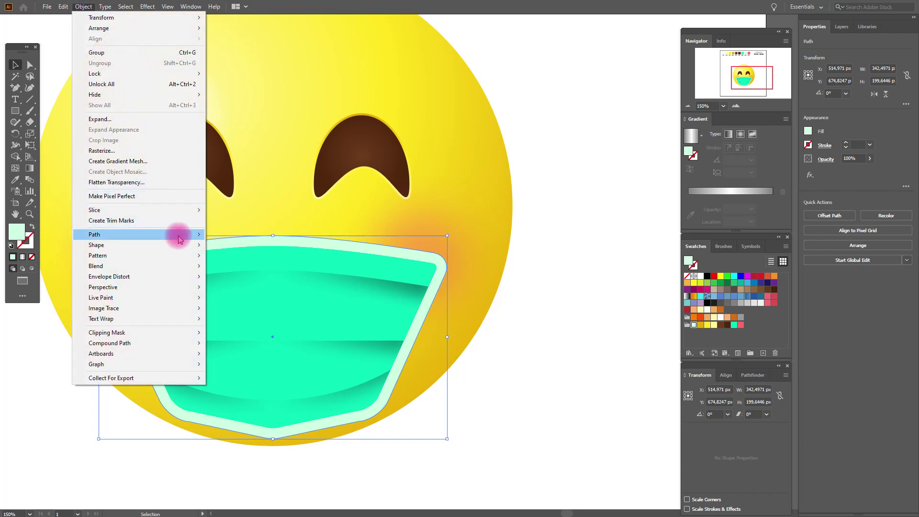
{"action": "mouse_move", "coordinate": [180, 237]}
{"action": "left_click", "coordinate": [245, 271]}
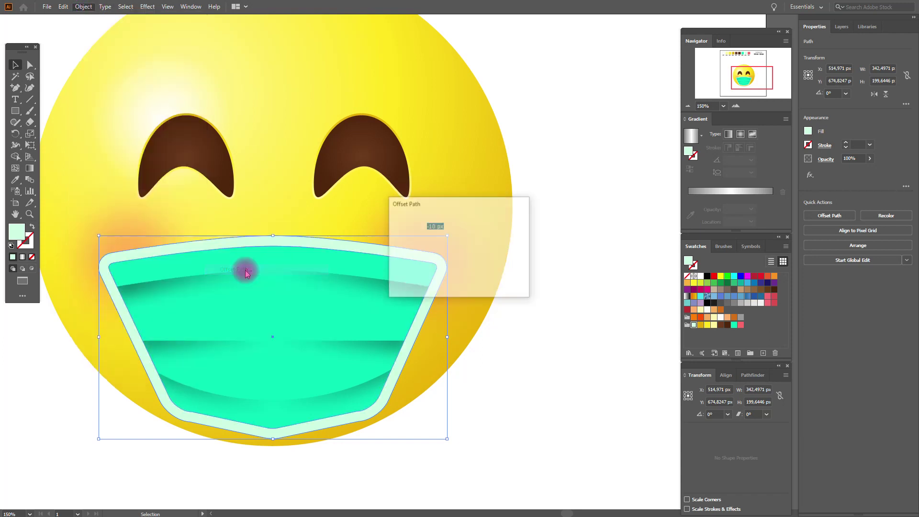
{"action": "type", "text": "-"}
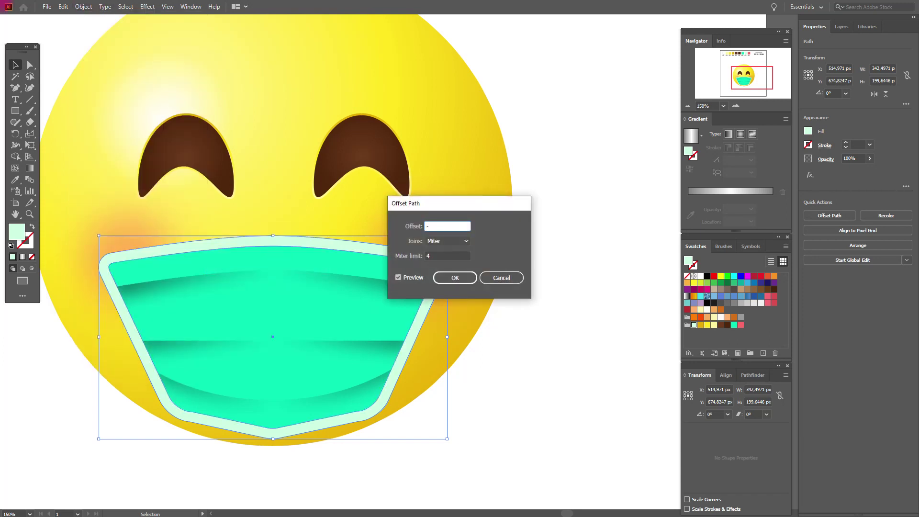
{"action": "type", "text": "5"}
{"action": "left_click", "coordinate": [452, 278]}
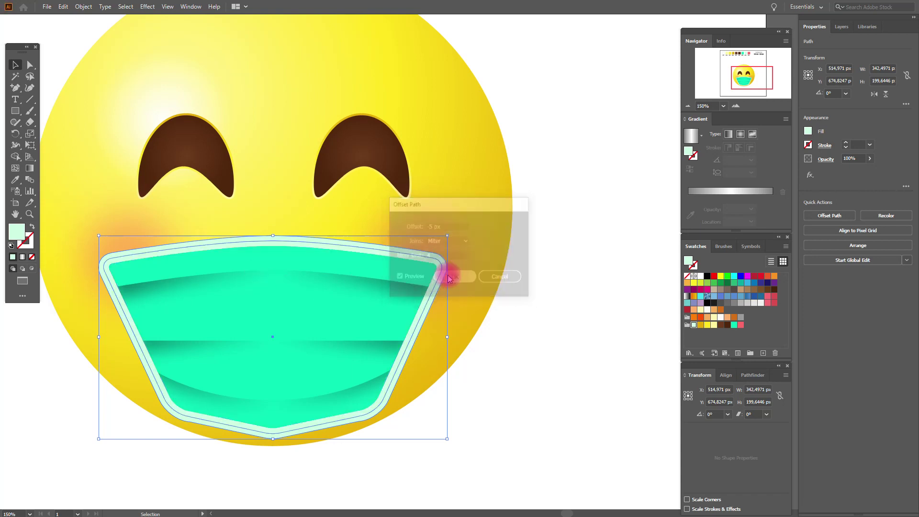
Give the offset path no fill and a 2 pt turquoise 03E6B9 dashed stroke with 3 pt dashes
{"action": "left_click", "coordinate": [33, 226]}
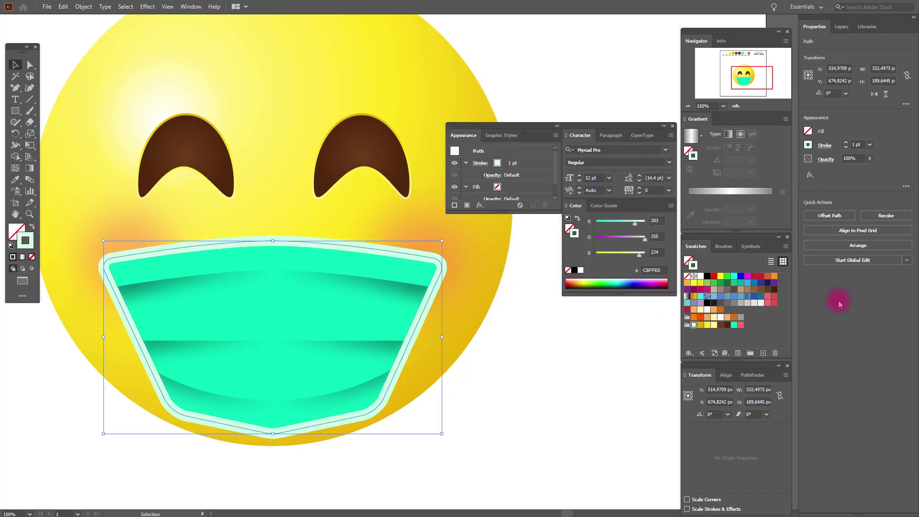
{"action": "left_click", "coordinate": [733, 325]}
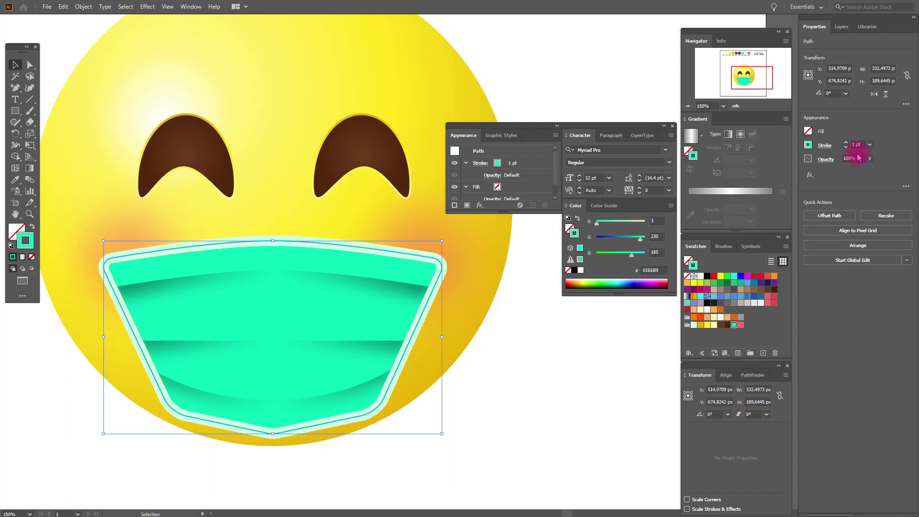
{"action": "left_click", "coordinate": [824, 145]}
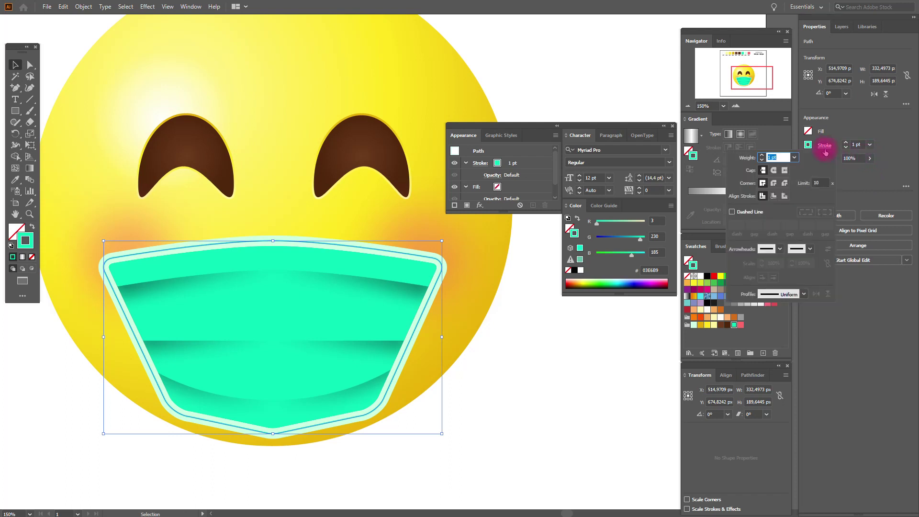
{"action": "left_click", "coordinate": [744, 213]}
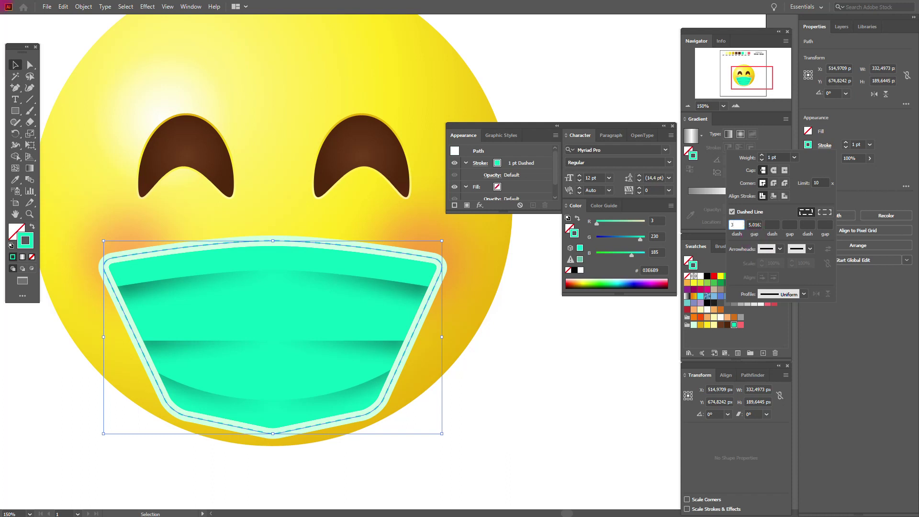
{"action": "type", "text": "3"}
{"action": "left_click", "coordinate": [754, 241]}
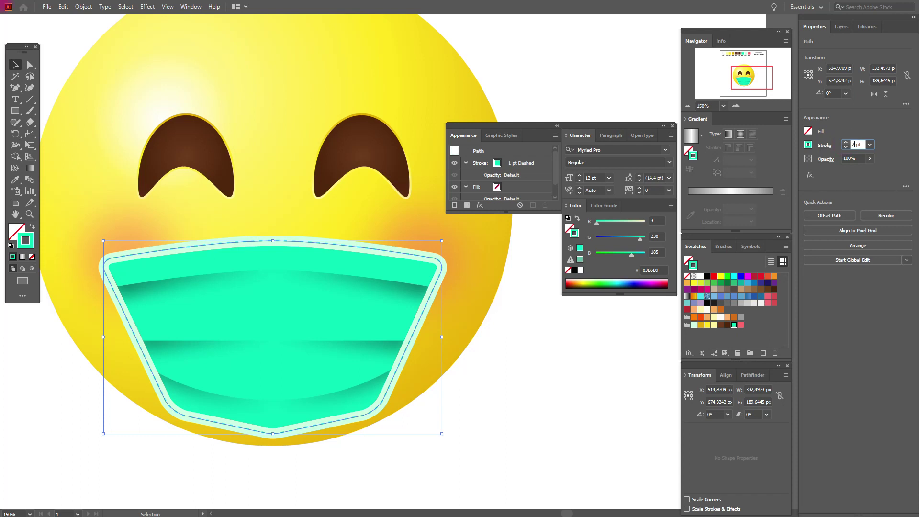
Give the border's dashed stitching line round caps and set its stroke weight to 1 pt
{"action": "left_click", "coordinate": [830, 148]}
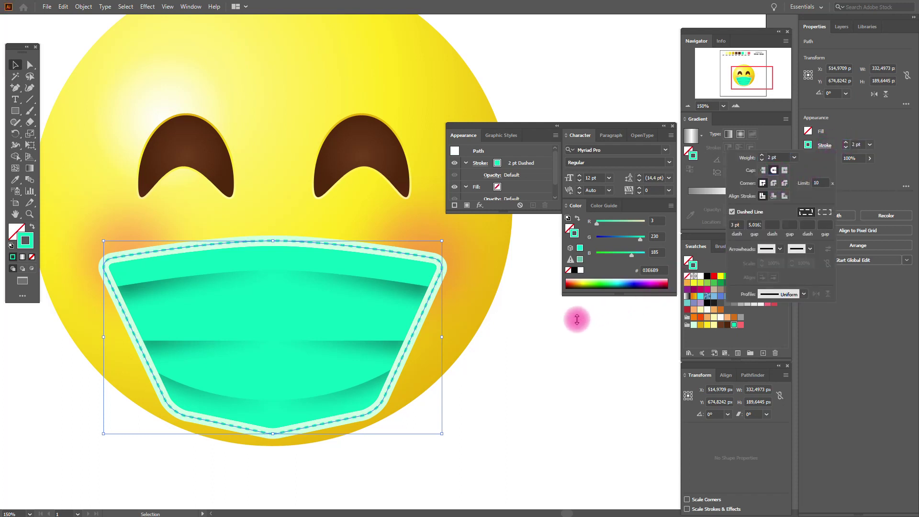
{"action": "left_click", "coordinate": [513, 67]}
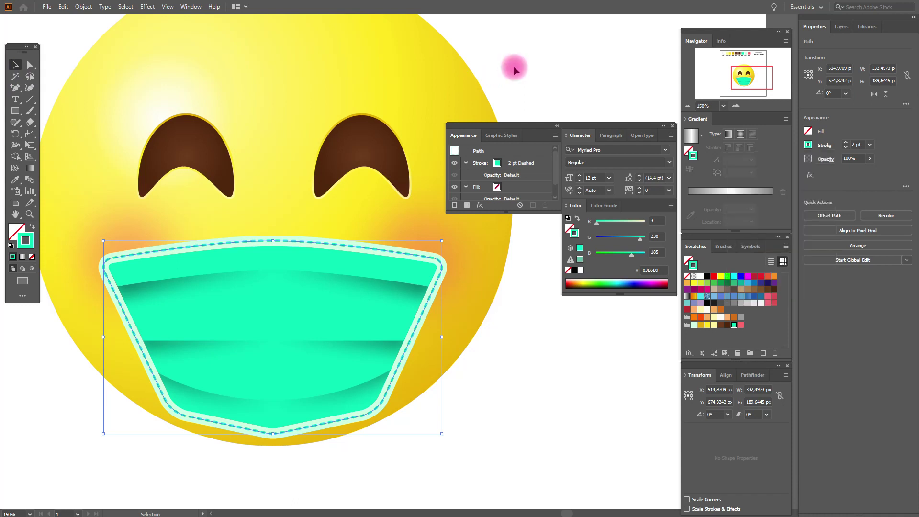
{"action": "left_click", "coordinate": [513, 67]}
{"action": "left_click", "coordinate": [378, 248]}
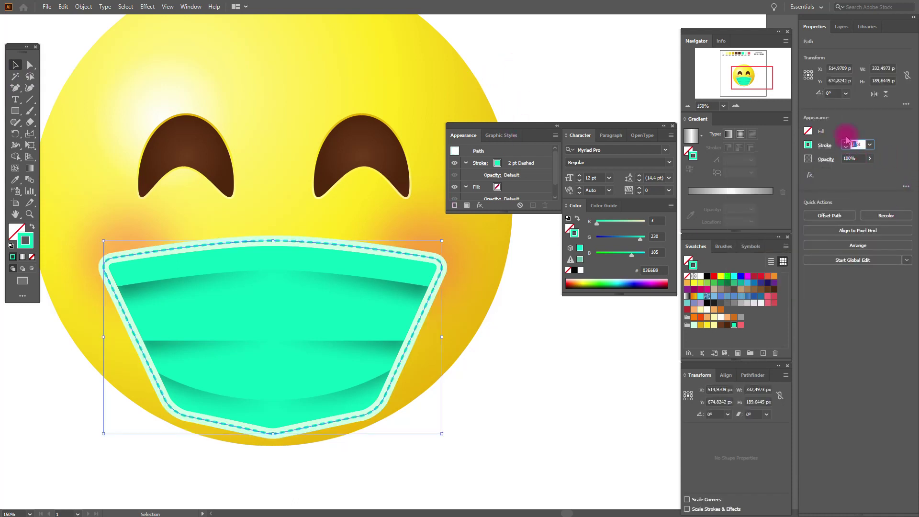
{"action": "key", "text": "Return"}
{"action": "left_click", "coordinate": [526, 76]}
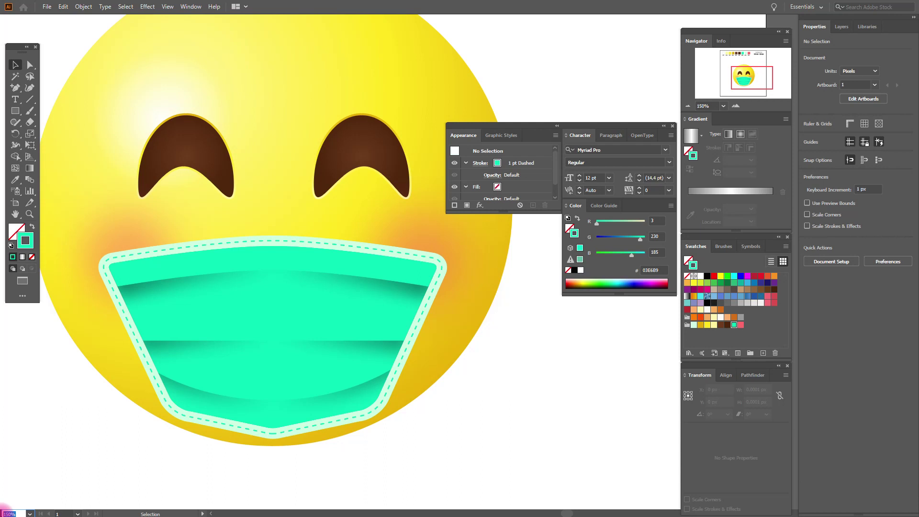
Paint a mint CBFFE0 ear loop from each side of the mask past the face's edge with the 10 pt. Round brush
{"action": "key", "text": "Return"}
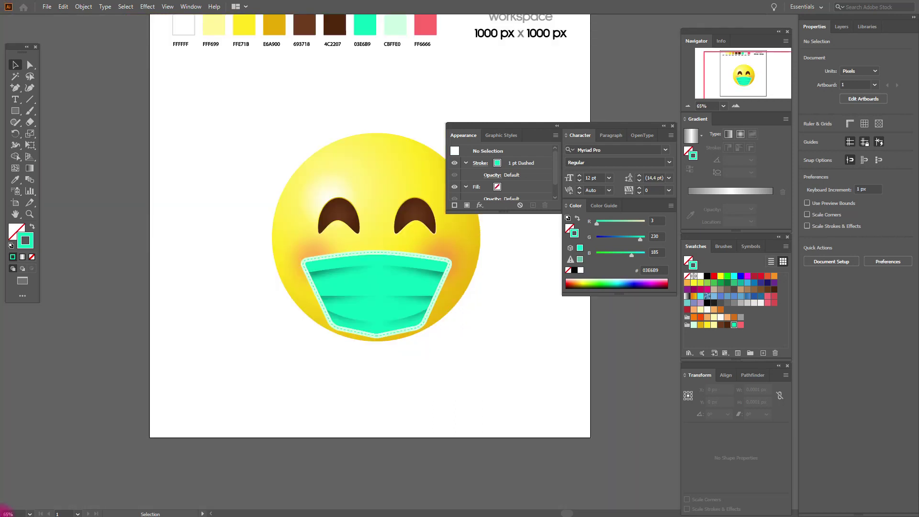
{"action": "left_click_drag", "start_coordinate": [402, 276], "coordinate": [288, 307]}
{"action": "left_click", "coordinate": [29, 213]}
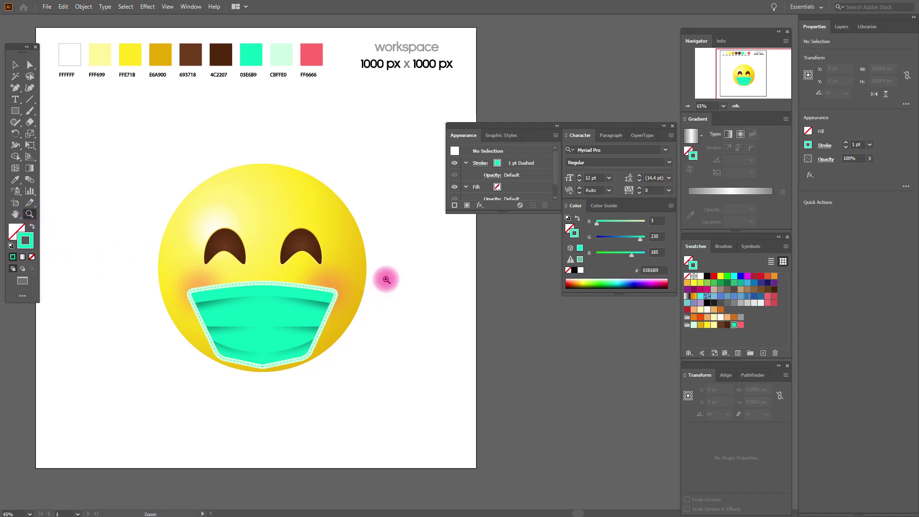
{"action": "left_click", "coordinate": [385, 292]}
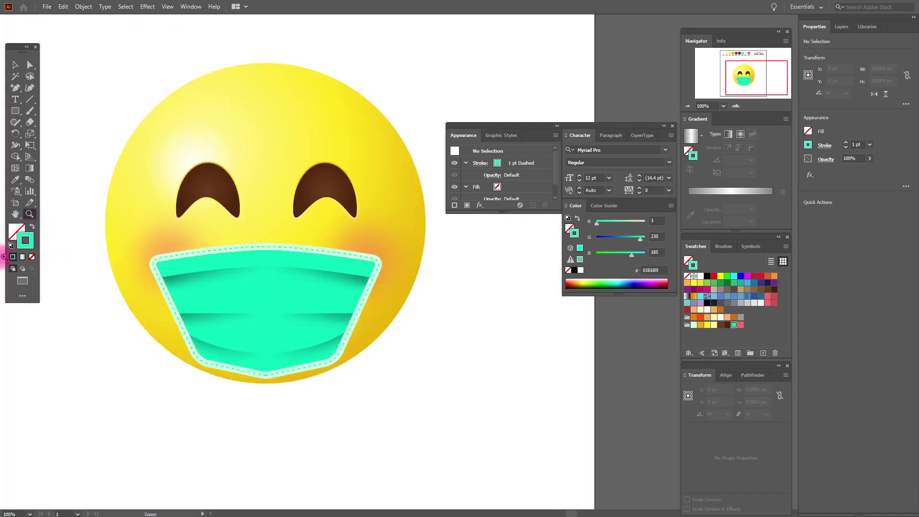
{"action": "left_click", "coordinate": [14, 214]}
{"action": "left_click_drag", "start_coordinate": [316, 279], "coordinate": [274, 307]}
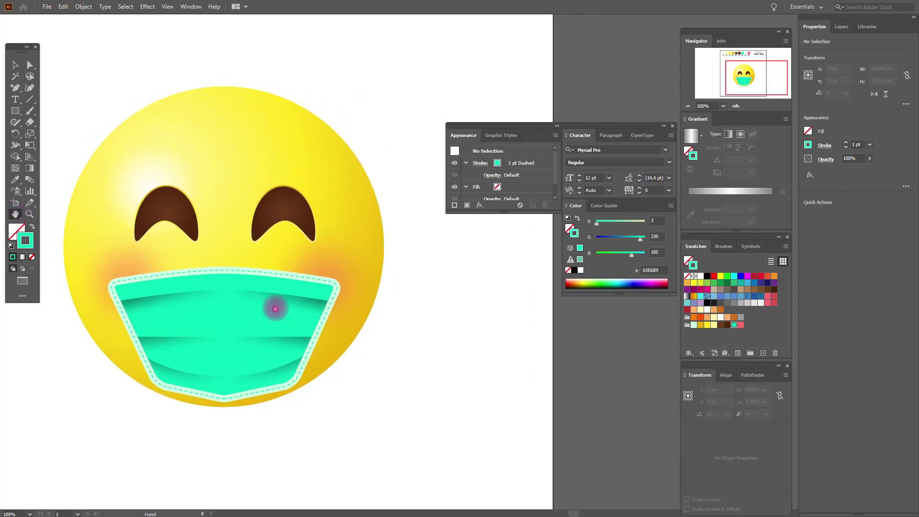
{"action": "left_click", "coordinate": [32, 112]}
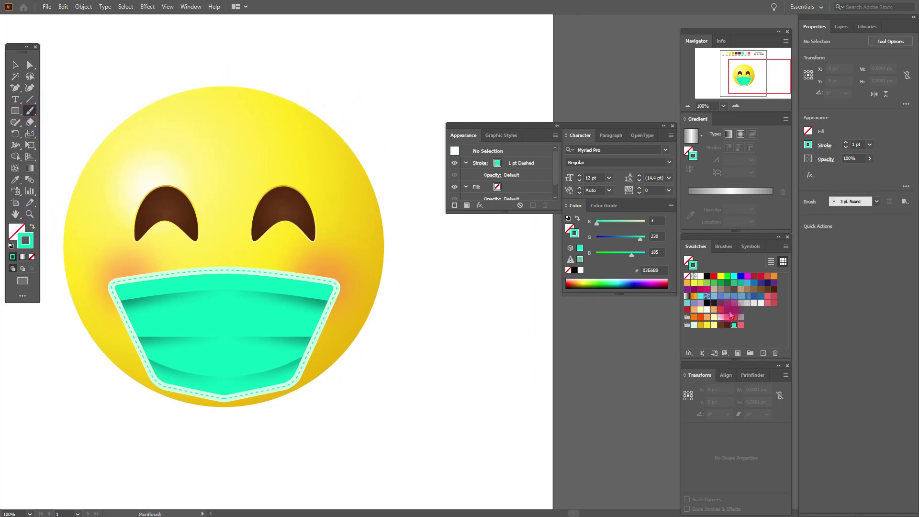
{"action": "left_click", "coordinate": [694, 326]}
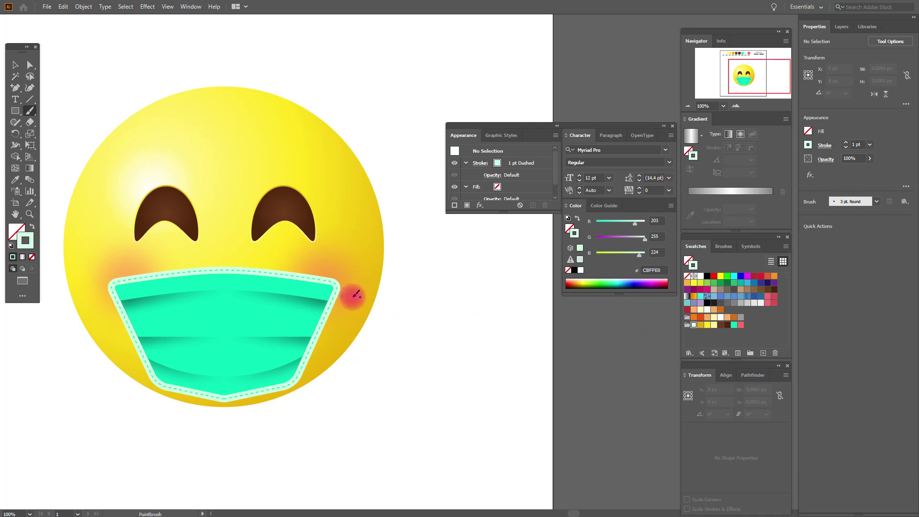
{"action": "left_click", "coordinate": [723, 246]}
{"action": "left_click", "coordinate": [738, 264]}
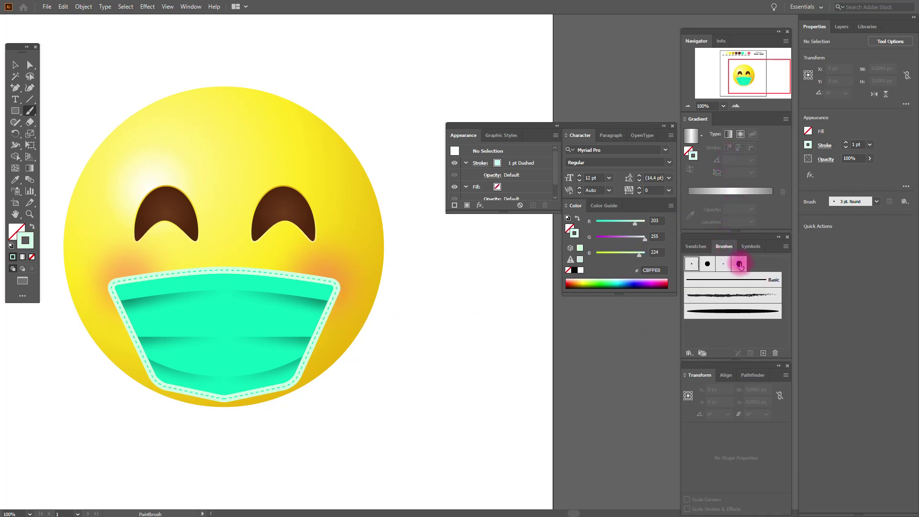
{"action": "left_click", "coordinate": [707, 263]}
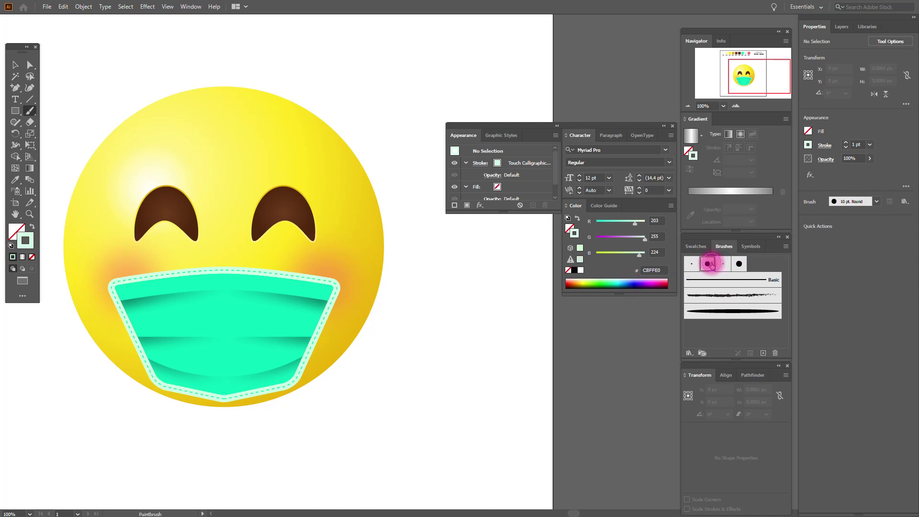
{"action": "mouse_move", "coordinate": [340, 299]}
{"action": "left_mouse_down"}
{"action": "mouse_move", "coordinate": [388, 293]}
{"action": "mouse_move", "coordinate": [393, 280]}
{"action": "mouse_move", "coordinate": [382, 263]}
{"action": "left_mouse_up"}
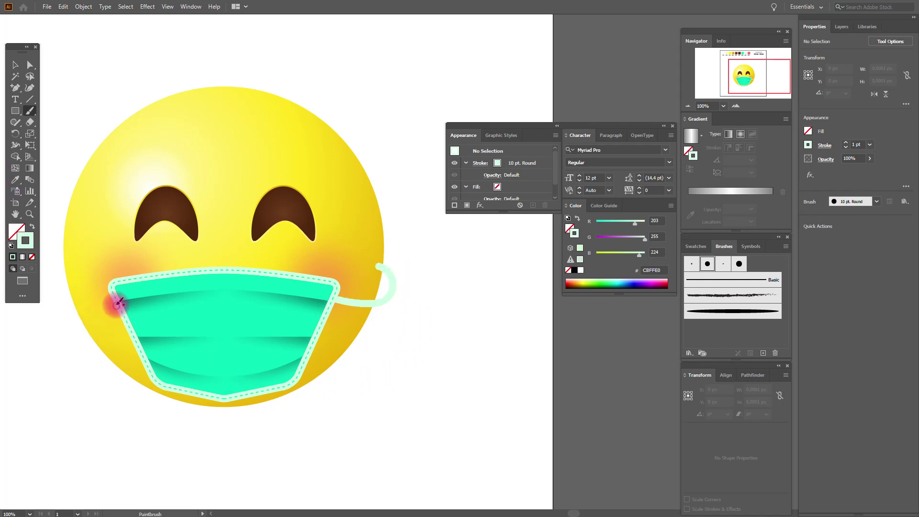
{"action": "mouse_move", "coordinate": [118, 297]}
{"action": "left_mouse_down"}
{"action": "mouse_move", "coordinate": [65, 295]}
{"action": "mouse_move", "coordinate": [55, 286]}
{"action": "mouse_move", "coordinate": [70, 264]}
{"action": "left_mouse_up"}
Paint a short mint strap end outward from each of the mask's two lower corners with the same 10 pt. Round brush
{"action": "mouse_move", "coordinate": [349, 415]}
{"action": "left_mouse_down"}
{"action": "mouse_move", "coordinate": [309, 411]}
{"action": "mouse_move", "coordinate": [298, 382]}
{"action": "left_mouse_up"}
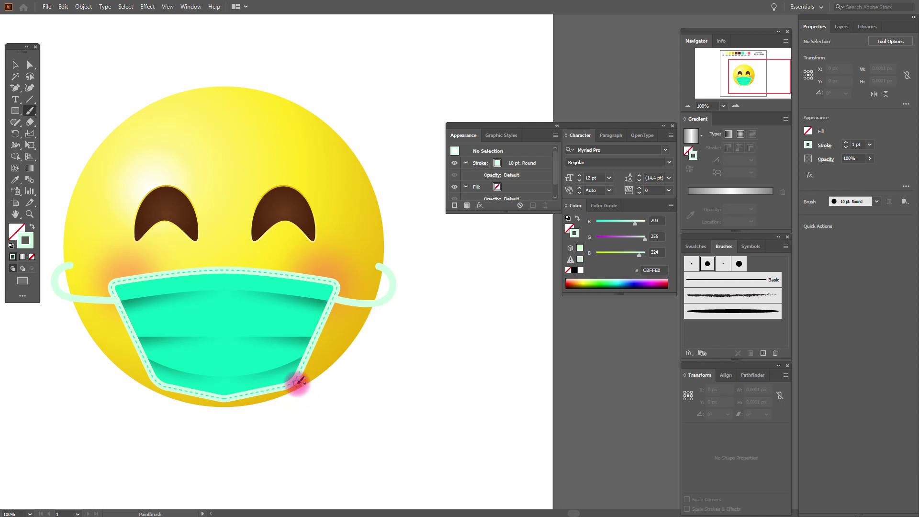
{"action": "left_click", "coordinate": [31, 218]}
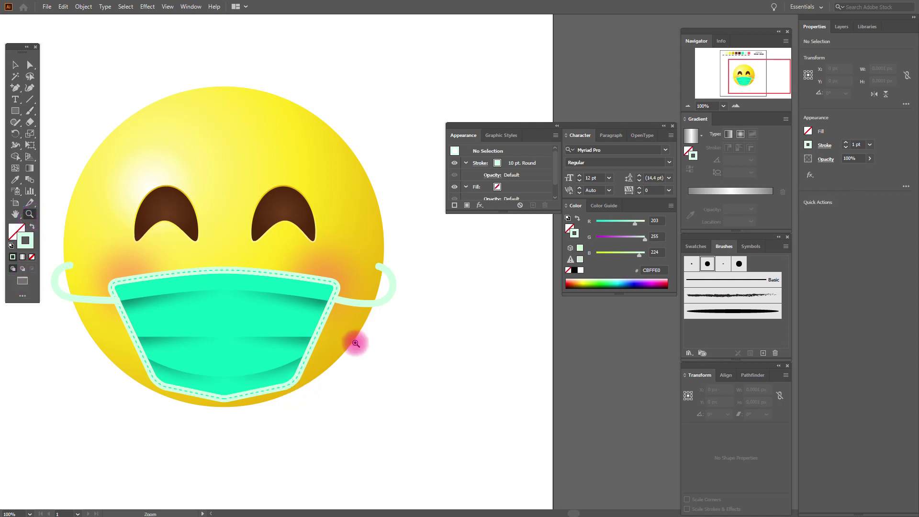
{"action": "left_click", "coordinate": [353, 338]}
{"action": "left_click", "coordinate": [386, 311]}
{"action": "left_click", "coordinate": [482, 273]}
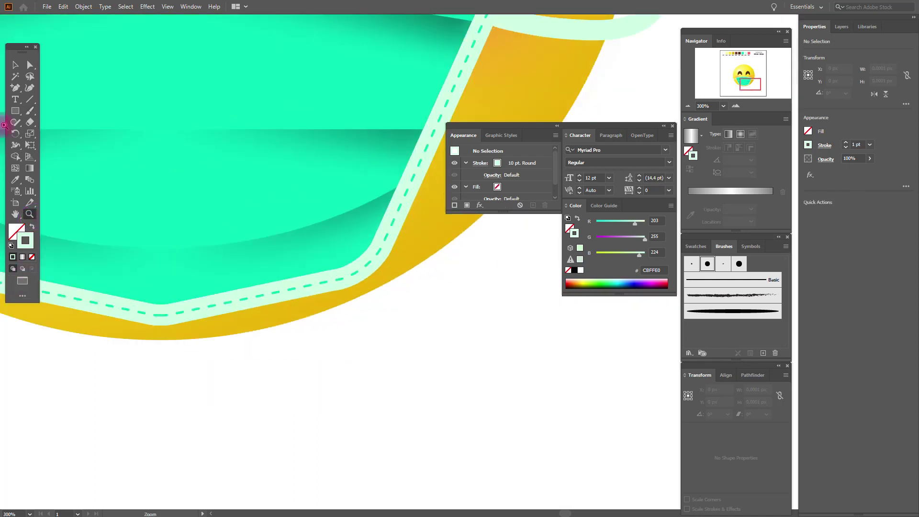
{"action": "left_click", "coordinate": [30, 110]}
{"action": "left_click_drag", "start_coordinate": [369, 272], "coordinate": [379, 283]}
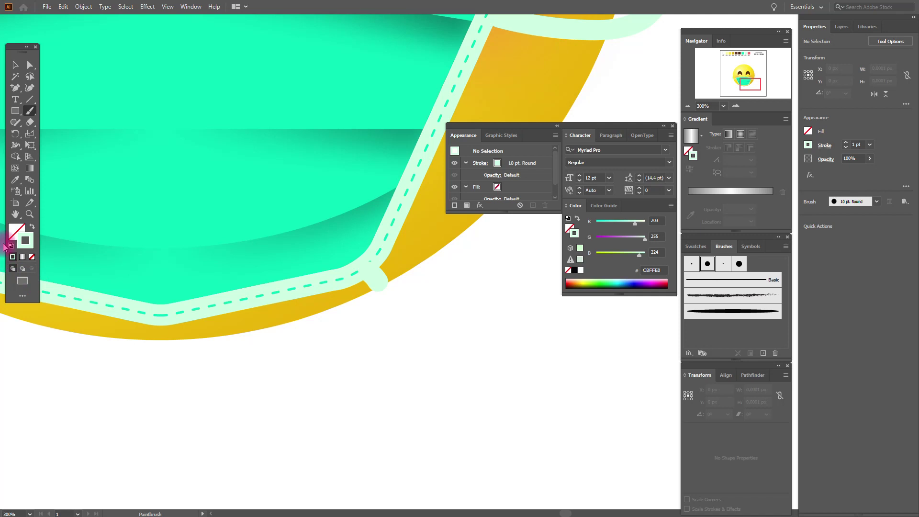
{"action": "left_click", "coordinate": [15, 215]}
{"action": "left_click_drag", "start_coordinate": [300, 265], "coordinate": [459, 338]}
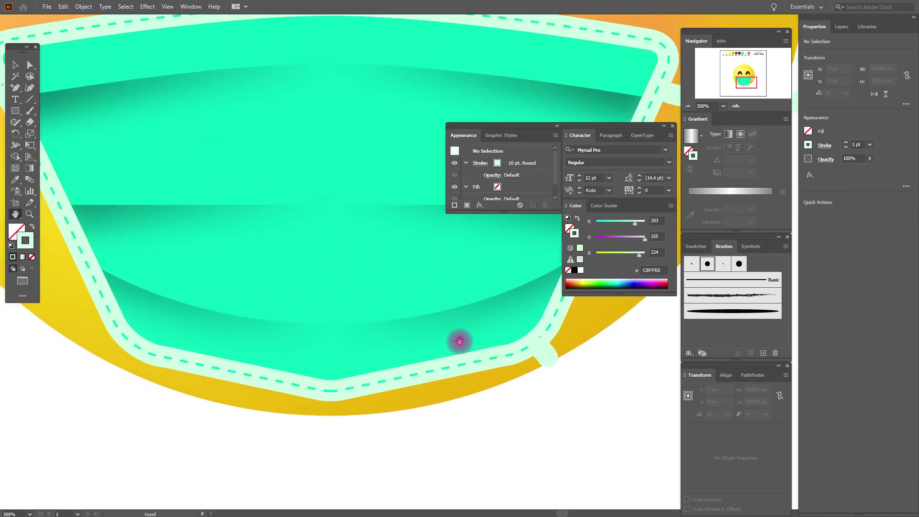
{"action": "left_click", "coordinate": [29, 111]}
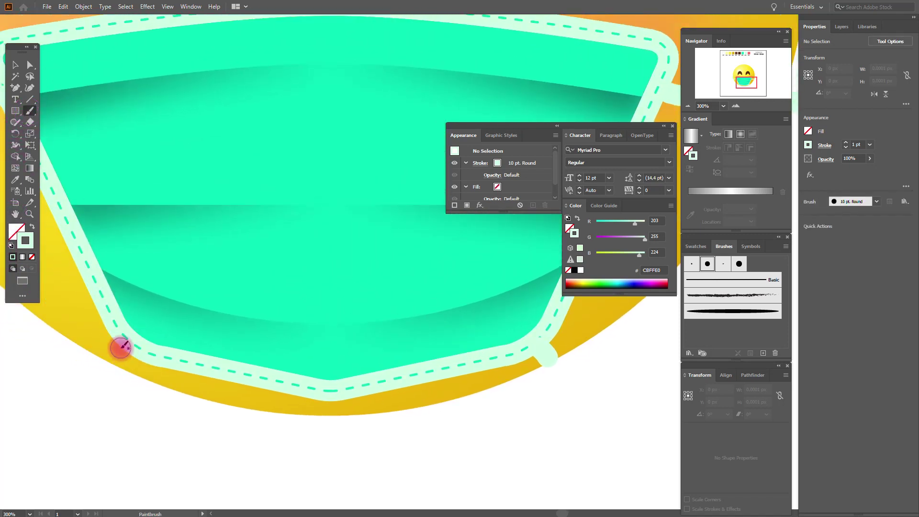
{"action": "left_click_drag", "start_coordinate": [121, 344], "coordinate": [100, 359]}
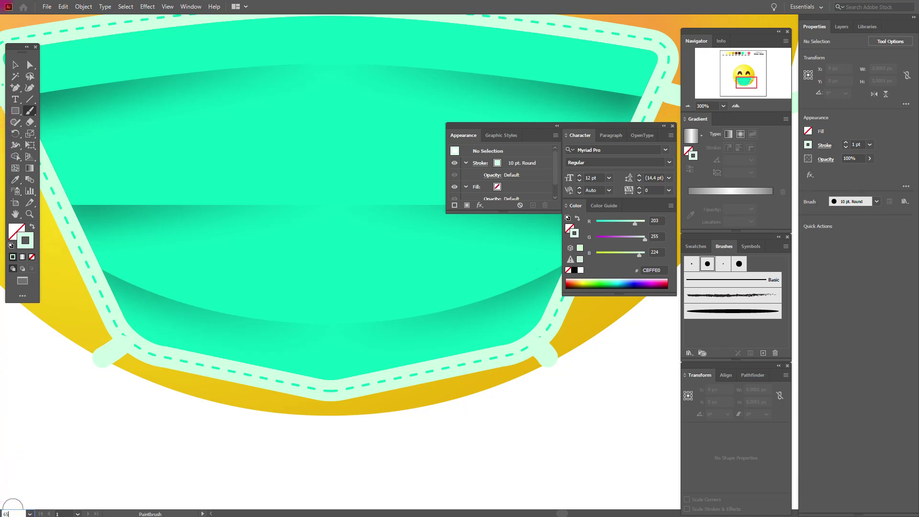
Select the mask with its border and stitching but without the straps, and bring it to the front
{"action": "key", "text": "Return"}
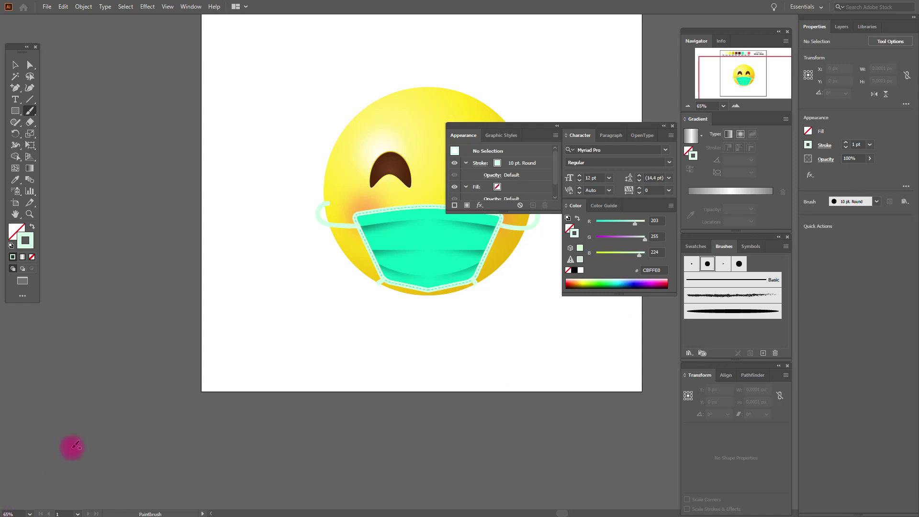
{"action": "left_click", "coordinate": [15, 214]}
{"action": "mouse_move", "coordinate": [404, 254]}
{"action": "left_mouse_down"}
{"action": "mouse_move", "coordinate": [294, 313]}
{"action": "mouse_move", "coordinate": [275, 333]}
{"action": "left_mouse_up"}
{"action": "double_click", "coordinate": [29, 214]}
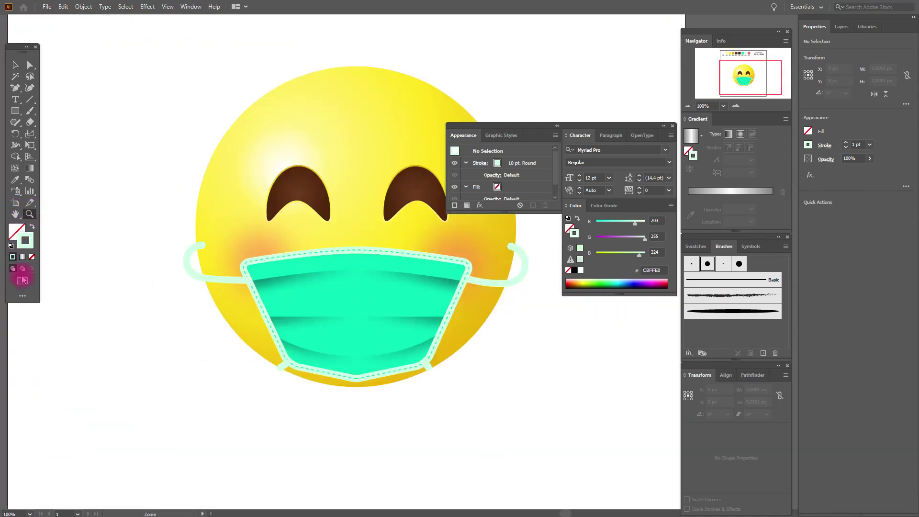
{"action": "left_click", "coordinate": [15, 214]}
{"action": "left_click_drag", "start_coordinate": [416, 283], "coordinate": [319, 319]}
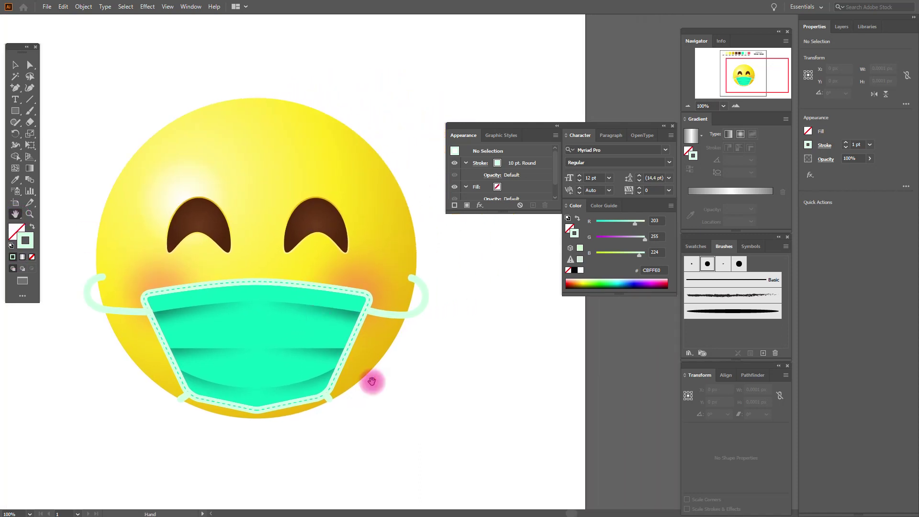
{"action": "left_click", "coordinate": [15, 64]}
{"action": "left_click_drag", "start_coordinate": [154, 255], "coordinate": [334, 432]}
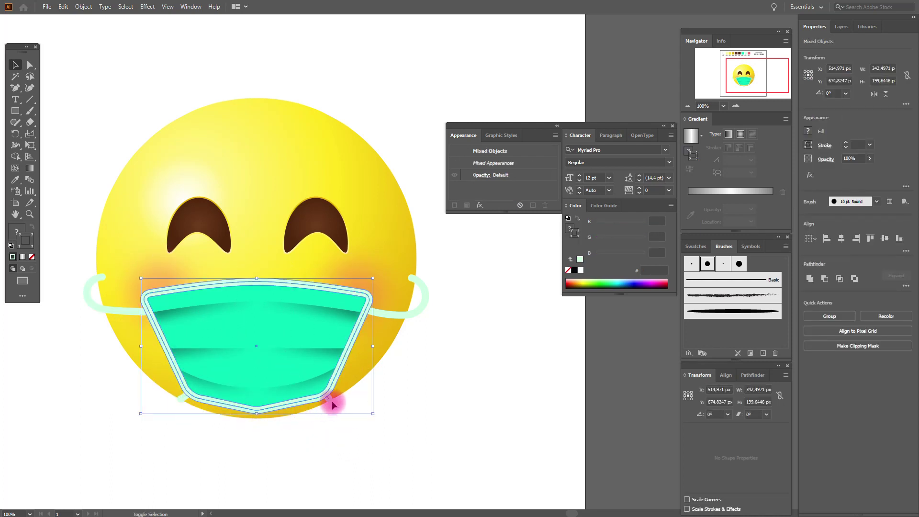
{"action": "right_click", "coordinate": [340, 353]}
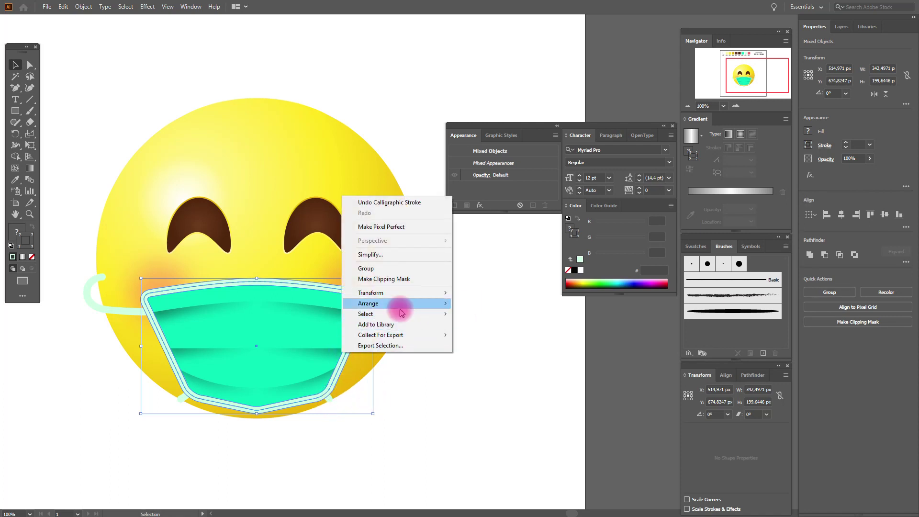
{"action": "mouse_move", "coordinate": [402, 303]}
{"action": "left_click", "coordinate": [493, 304]}
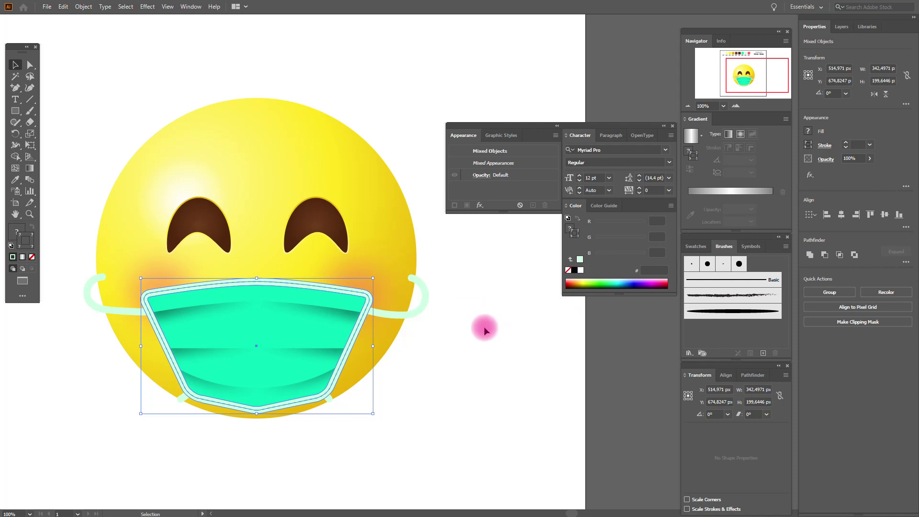
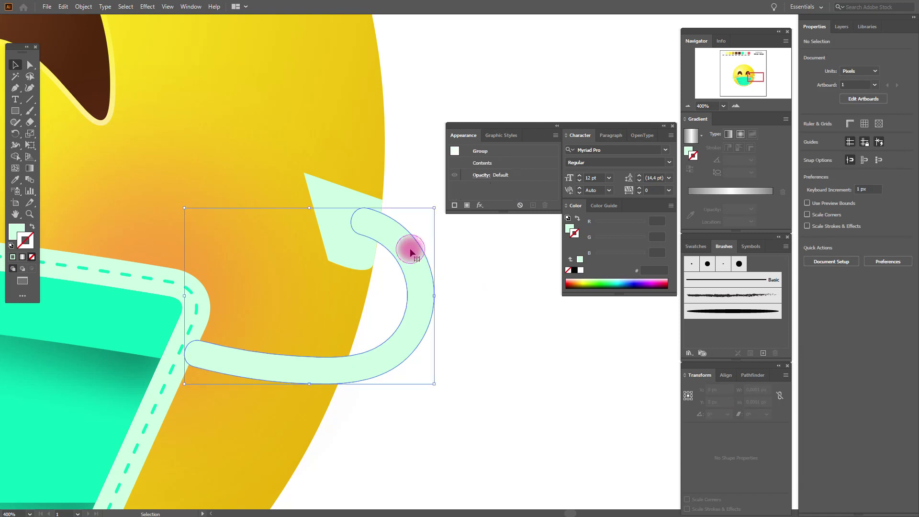
Group the right ear loop with the mint cutting shape over its end and apply the Exclude pathfinder effect
{"action": "left_click", "coordinate": [341, 204], "text": "shift"}
{"action": "right_click", "coordinate": [341, 204]}
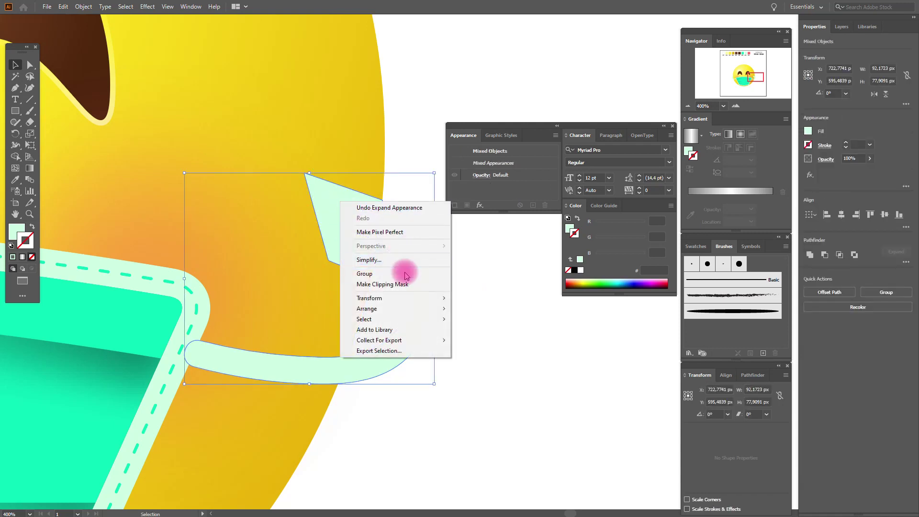
{"action": "left_click", "coordinate": [406, 274]}
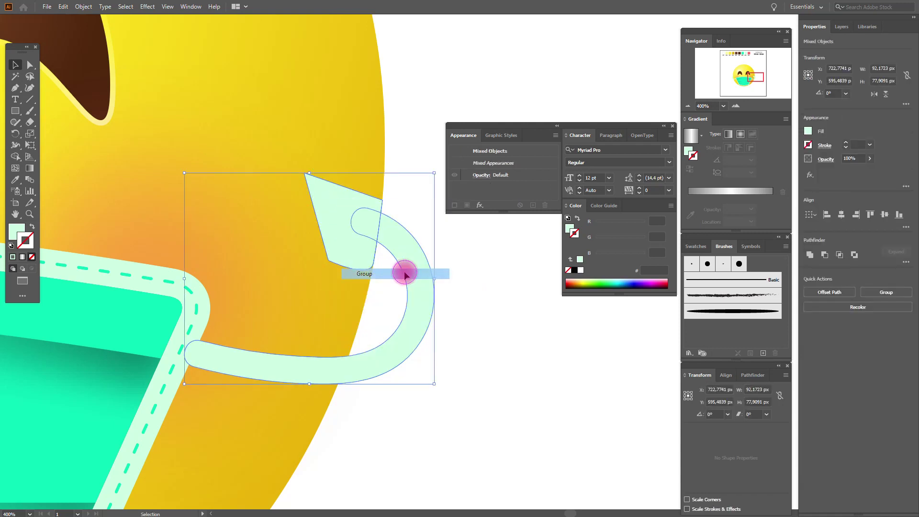
{"action": "left_click", "coordinate": [148, 7]}
{"action": "mouse_move", "coordinate": [206, 100]}
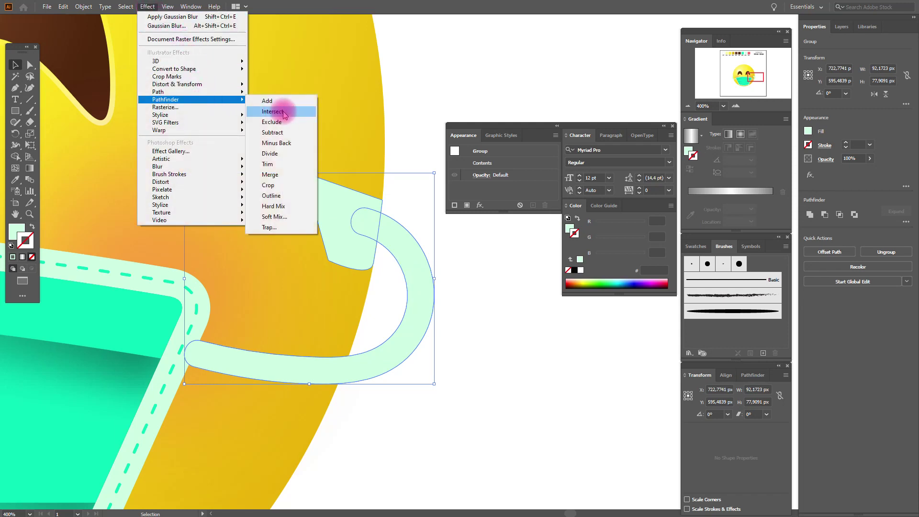
{"action": "left_click", "coordinate": [288, 126]}
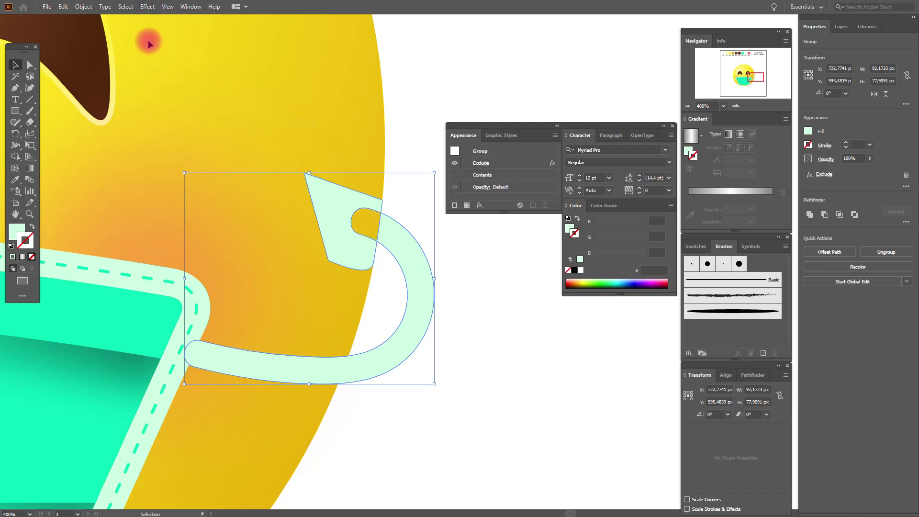
Expand and ungroup the excluded right ear loop, and delete the leftover cutting piece lying on the face
{"action": "left_click", "coordinate": [96, 7]}
{"action": "left_click", "coordinate": [158, 127]}
{"action": "right_click", "coordinate": [423, 246]}
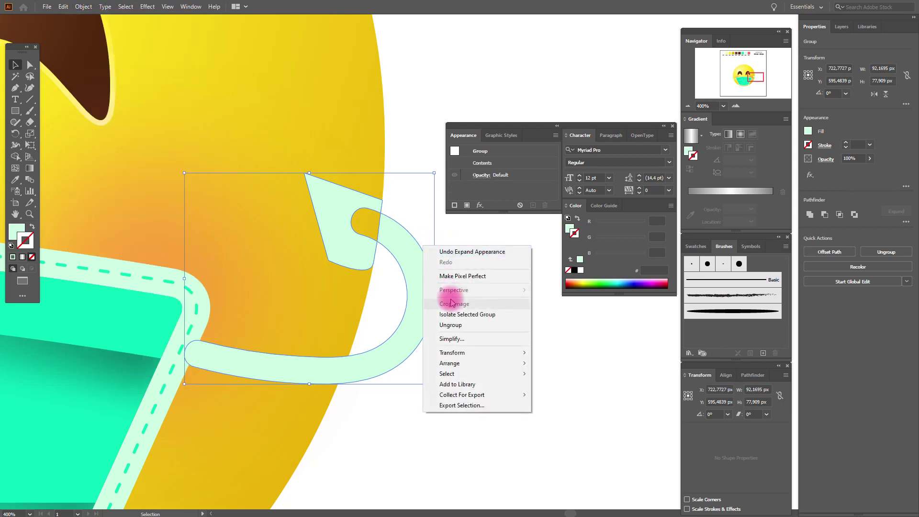
{"action": "left_click", "coordinate": [454, 324]}
{"action": "left_click", "coordinate": [349, 257]}
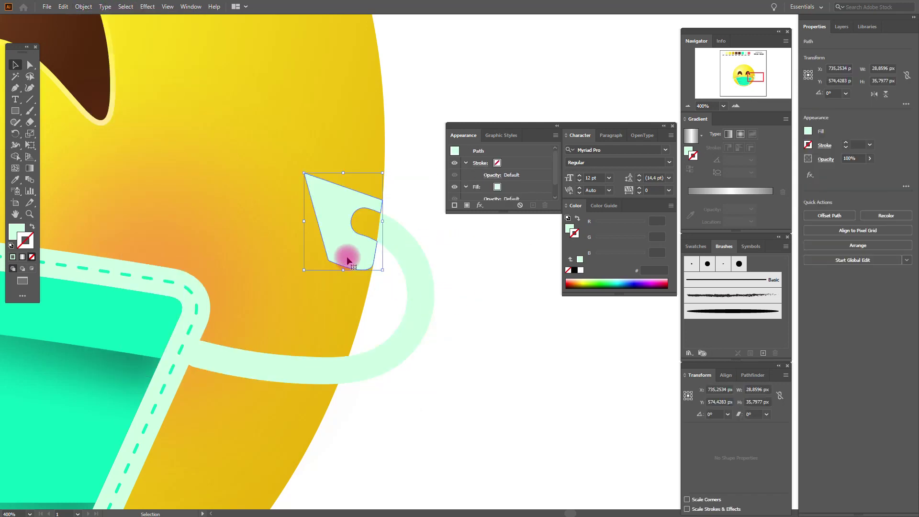
{"action": "key", "text": "Delete"}
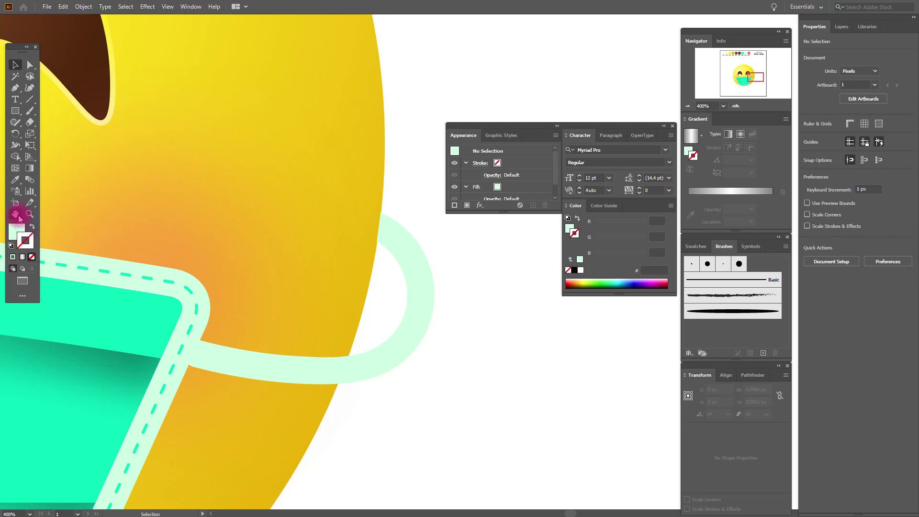
Draw a closed Pen shape over the left ear loop's upper end, with its outer side following the face's edge
{"action": "mouse_move", "coordinate": [240, 251]}
{"action": "left_mouse_down"}
{"action": "mouse_move", "coordinate": [244, 244]}
{"action": "mouse_move", "coordinate": [164, 260]}
{"action": "mouse_move", "coordinate": [342, 322]}
{"action": "mouse_move", "coordinate": [305, 265]}
{"action": "left_mouse_up"}
{"action": "left_click", "coordinate": [22, 90]}
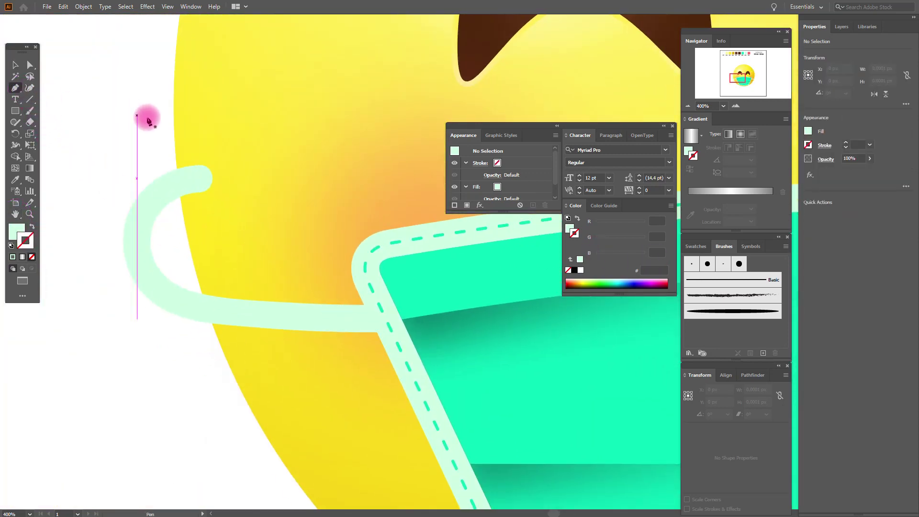
{"action": "left_click", "coordinate": [175, 151]}
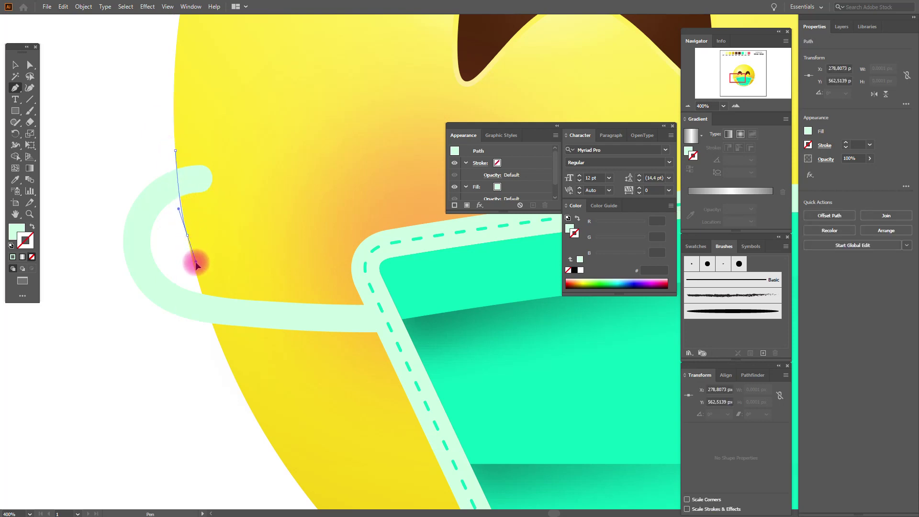
{"action": "left_click_drag", "start_coordinate": [195, 263], "coordinate": [190, 244]}
{"action": "left_click", "coordinate": [248, 207]}
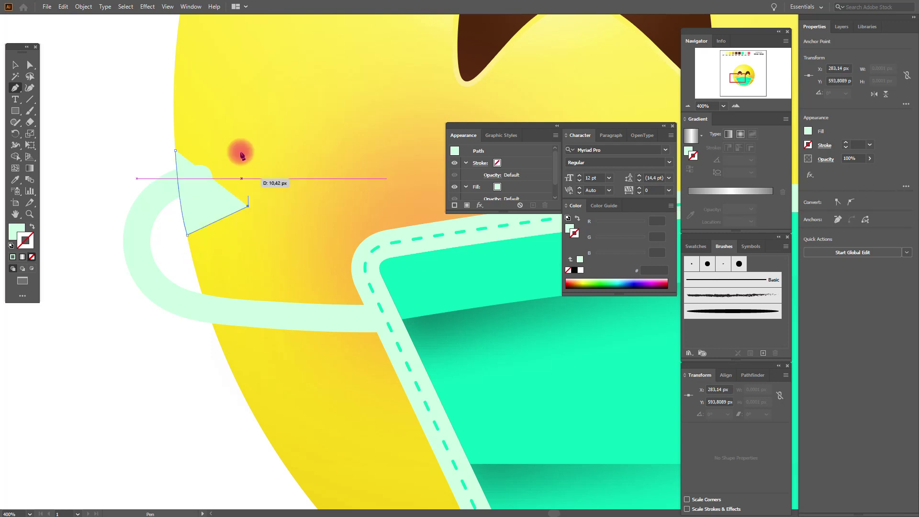
{"action": "left_click", "coordinate": [240, 137]}
{"action": "left_click", "coordinate": [176, 151]}
Expand the left ear loop's brush stroke and group it with the cutting shape over its end
{"action": "left_click", "coordinate": [15, 64]}
{"action": "left_click", "coordinate": [153, 191]}
{"action": "left_click", "coordinate": [84, 7]}
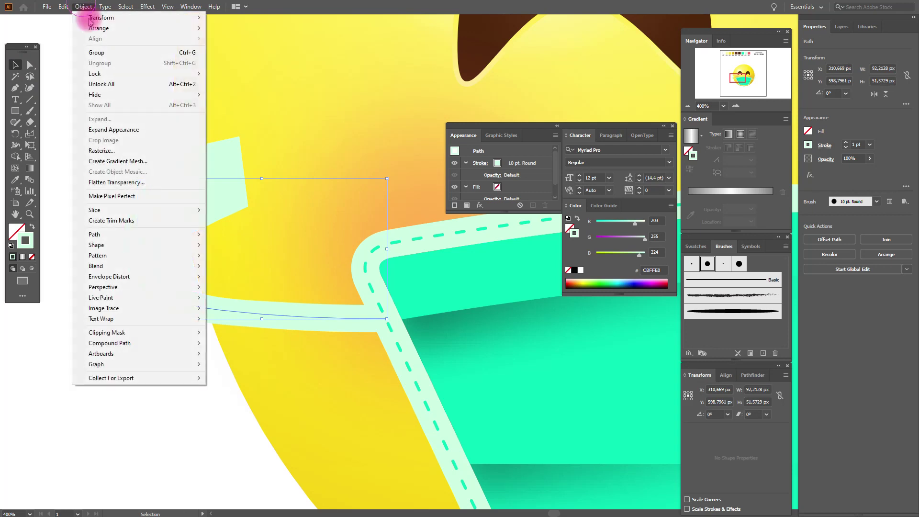
{"action": "left_click", "coordinate": [123, 127]}
{"action": "left_click", "coordinate": [231, 159], "text": "shift"}
{"action": "right_click", "coordinate": [233, 162]}
{"action": "left_click", "coordinate": [270, 233]}
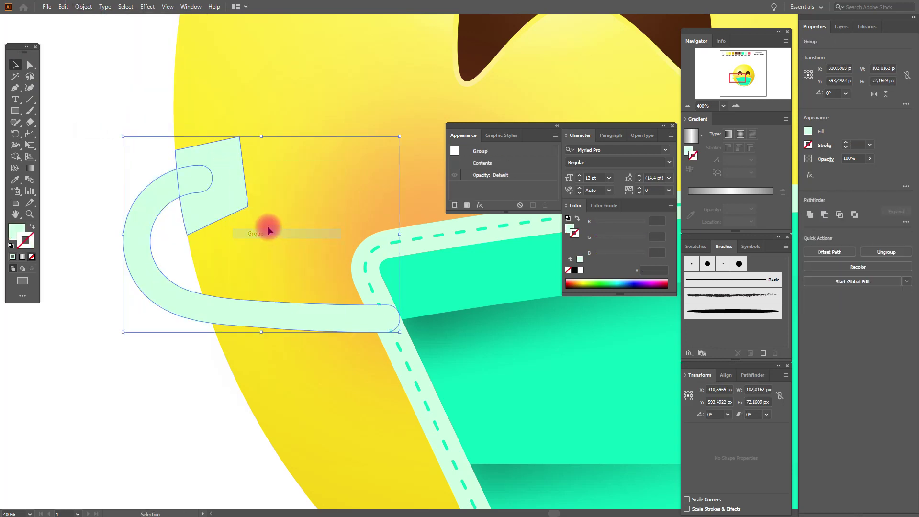
Apply the Exclude pathfinder effect to the grouped left ear loop and its cutting shape
{"action": "left_click", "coordinate": [148, 6]}
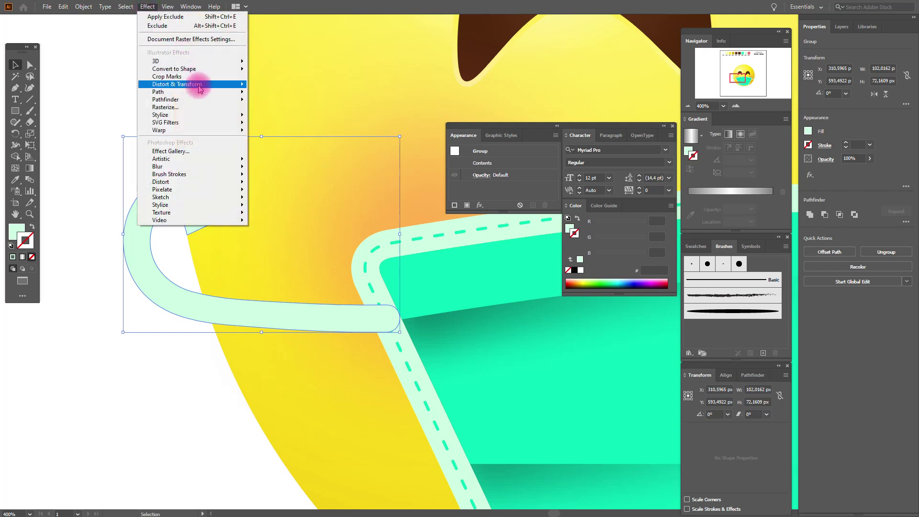
{"action": "mouse_move", "coordinate": [203, 99]}
{"action": "left_click", "coordinate": [276, 123]}
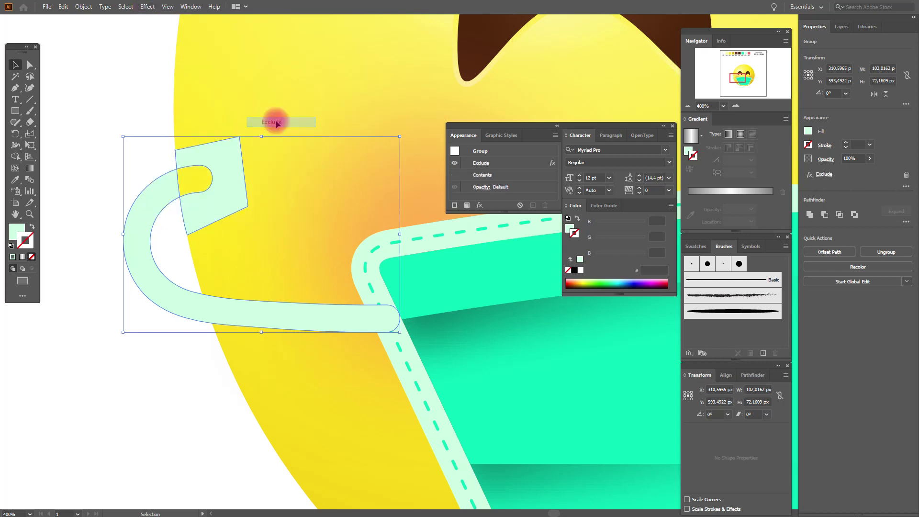
Expand and ungroup the excluded left ear loop, and delete the leftover cutting piece lying on the face
{"action": "left_click", "coordinate": [83, 7]}
{"action": "left_click", "coordinate": [137, 130]}
{"action": "right_click", "coordinate": [239, 176]}
{"action": "left_click", "coordinate": [251, 261]}
{"action": "left_click", "coordinate": [94, 119]}
{"action": "left_click", "coordinate": [221, 163]}
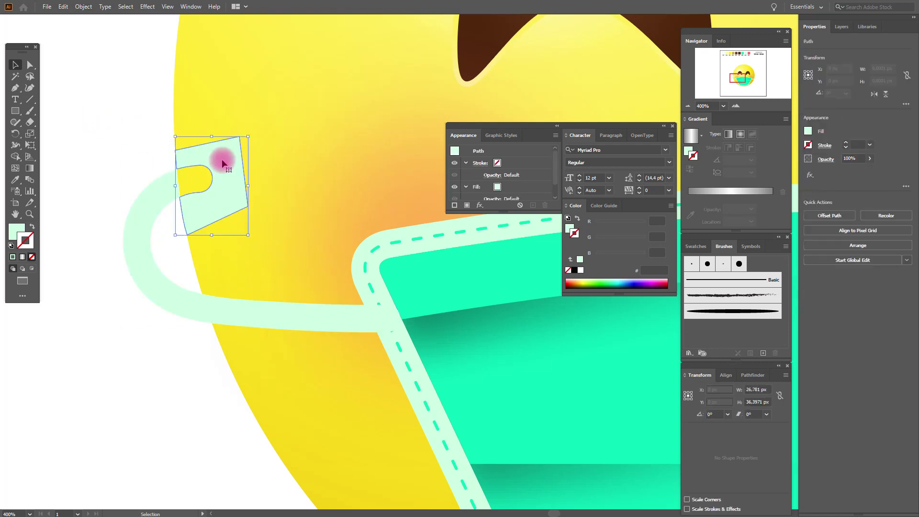
{"action": "key", "text": "Delete"}
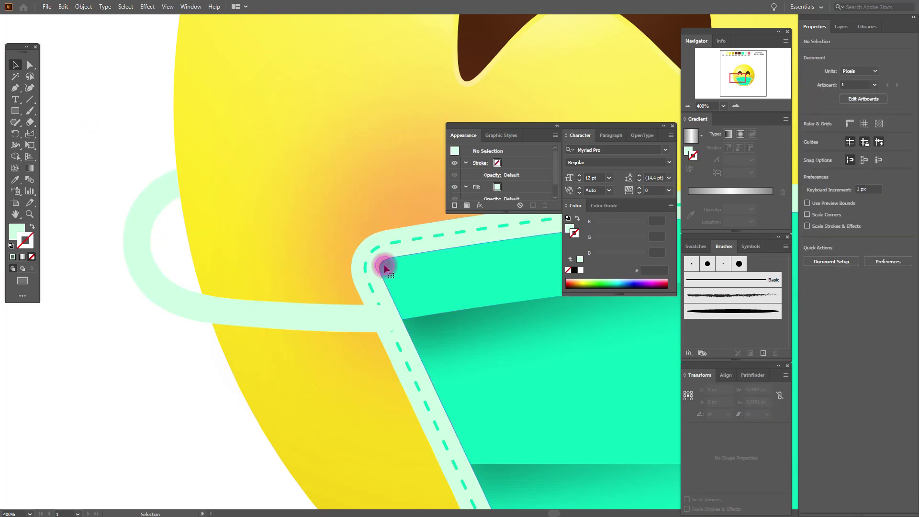
Select the mask with its mint border and stitching, leaving out the ear loops, and bring it to the front
{"action": "left_click", "coordinate": [376, 269]}
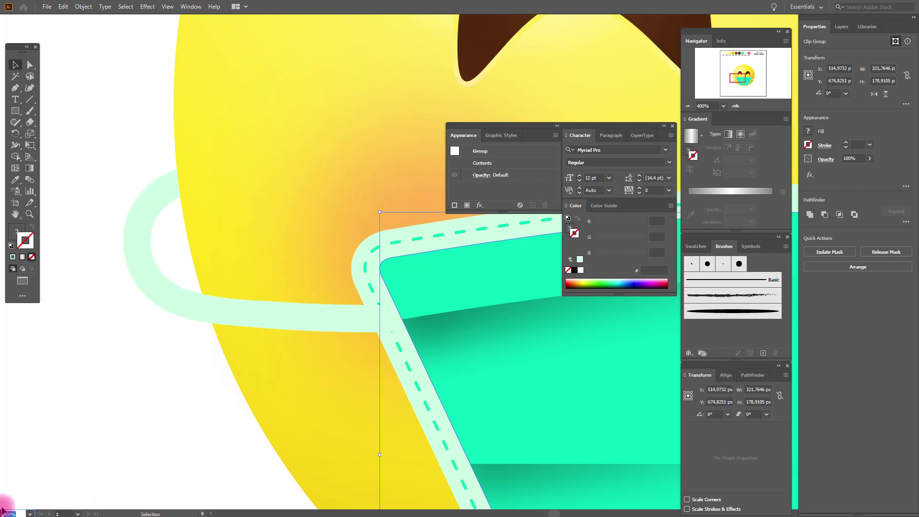
{"action": "type", "text": "5"}
{"action": "key", "text": "Return"}
{"action": "left_click", "coordinate": [15, 214]}
{"action": "left_click_drag", "start_coordinate": [612, 255], "coordinate": [400, 281]}
{"action": "left_click", "coordinate": [12, 69]}
{"action": "left_click_drag", "start_coordinate": [161, 235], "coordinate": [317, 352]}
{"action": "left_click", "coordinate": [157, 264], "text": "shift"}
{"action": "left_click", "coordinate": [325, 271], "text": "shift"}
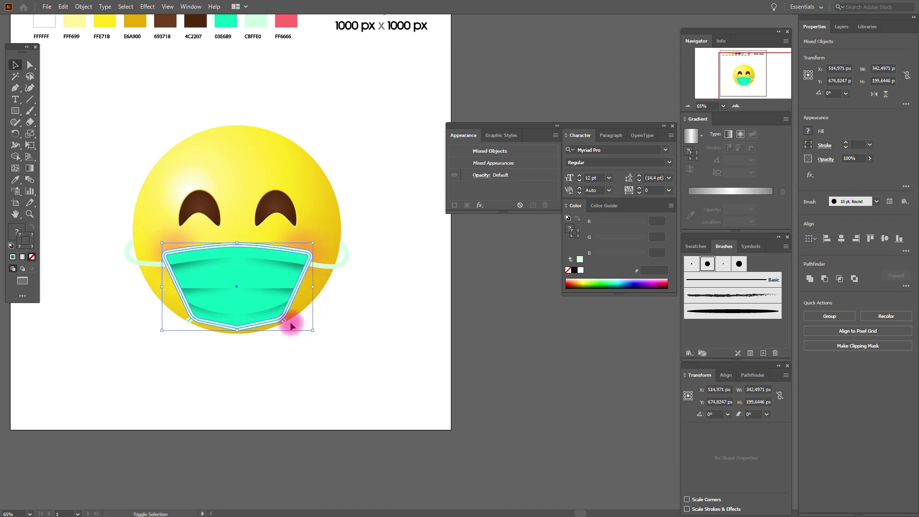
{"action": "right_click", "coordinate": [278, 300]}
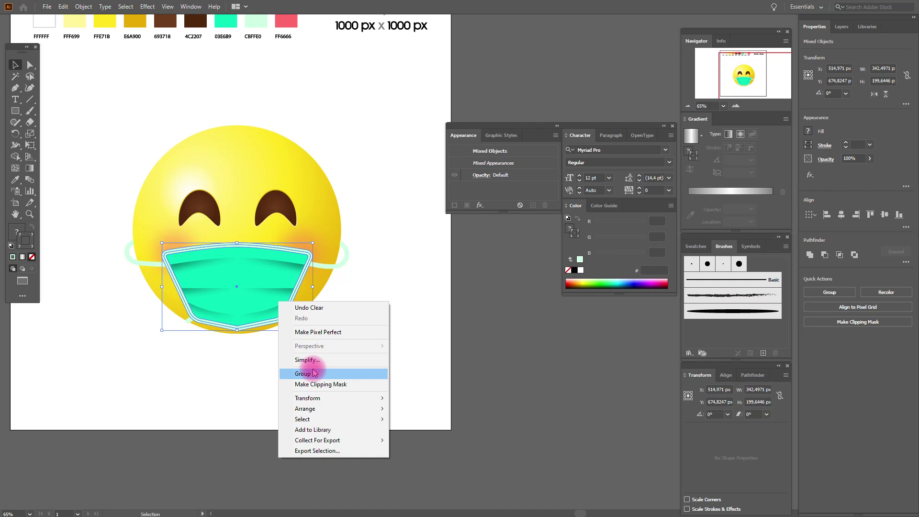
{"action": "mouse_move", "coordinate": [335, 410]}
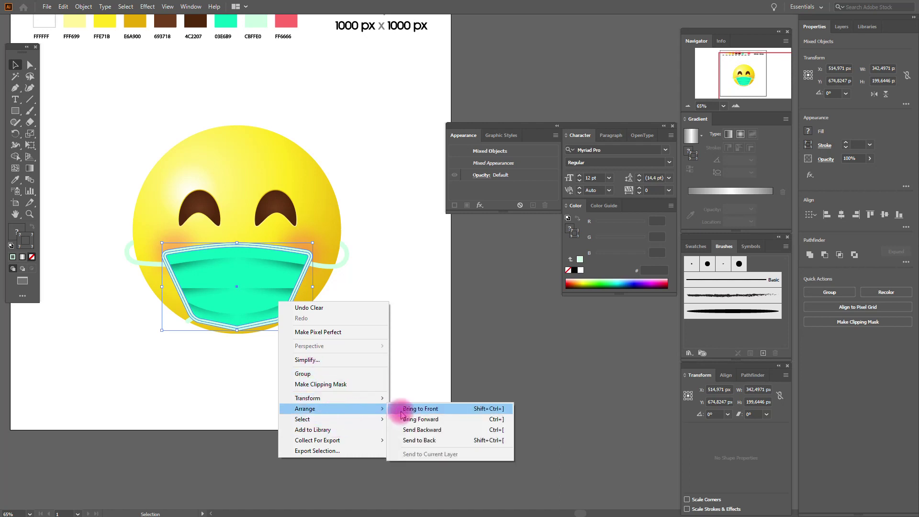
{"action": "left_click", "coordinate": [411, 408]}
{"action": "left_click", "coordinate": [189, 369]}
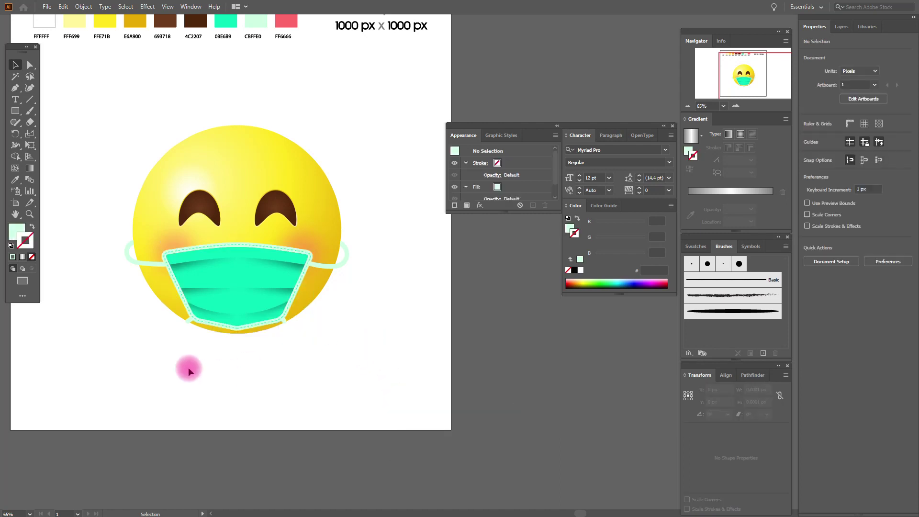
Expand the brush strokes of the two short mint straps at the mask's lower left and right corners
{"action": "left_click", "coordinate": [187, 319]}
{"action": "left_click", "coordinate": [83, 6]}
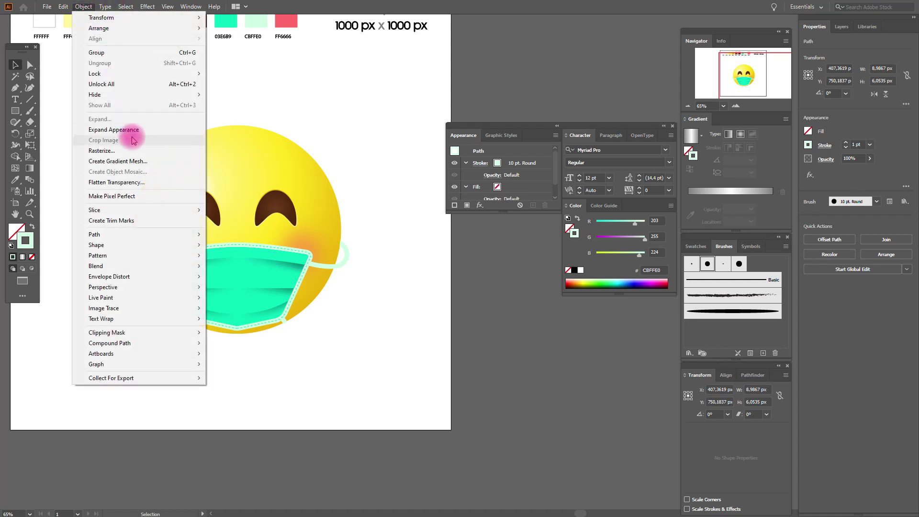
{"action": "left_click", "coordinate": [128, 129]}
{"action": "left_click", "coordinate": [285, 324]}
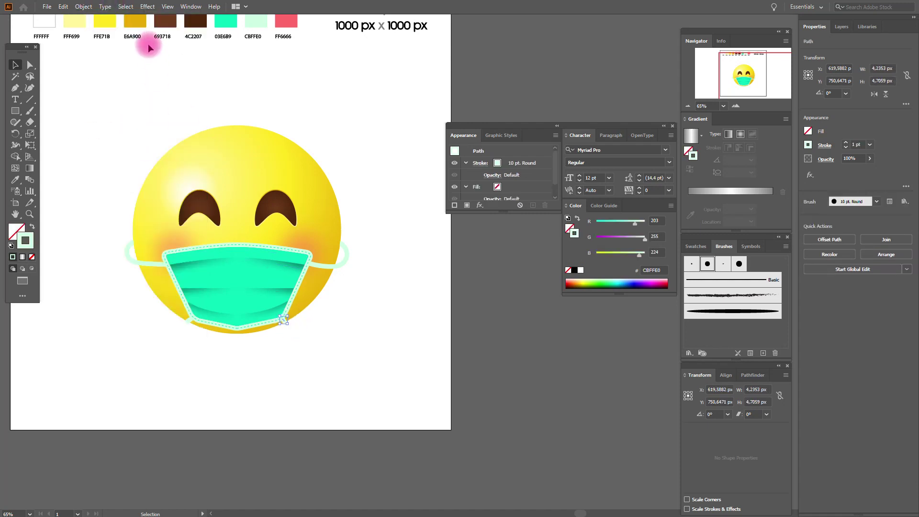
{"action": "left_click", "coordinate": [84, 7]}
{"action": "left_click", "coordinate": [125, 127]}
{"action": "left_click", "coordinate": [136, 112]}
Unlock the face group and group it with the mask, the short straps and both ear loops
{"action": "key", "text": "h"}
{"action": "left_click_drag", "start_coordinate": [402, 191], "coordinate": [502, 247]}
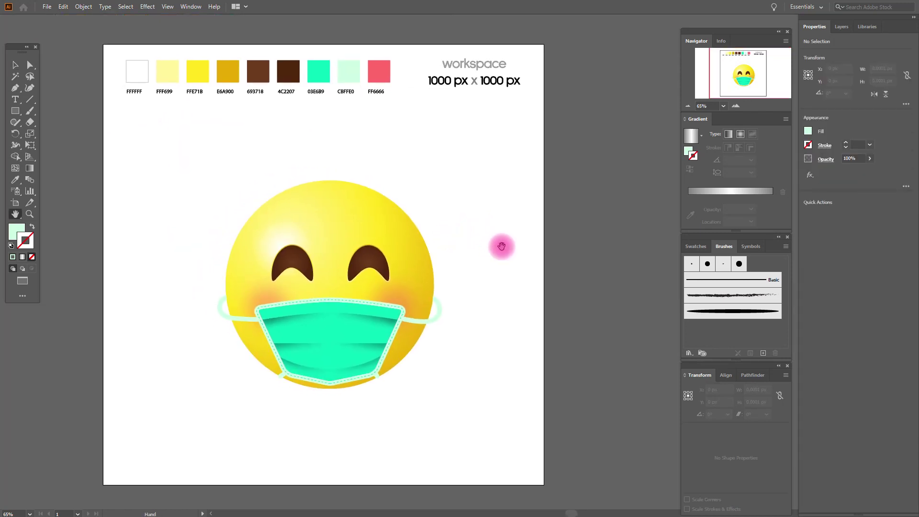
{"action": "left_click", "coordinate": [840, 27]}
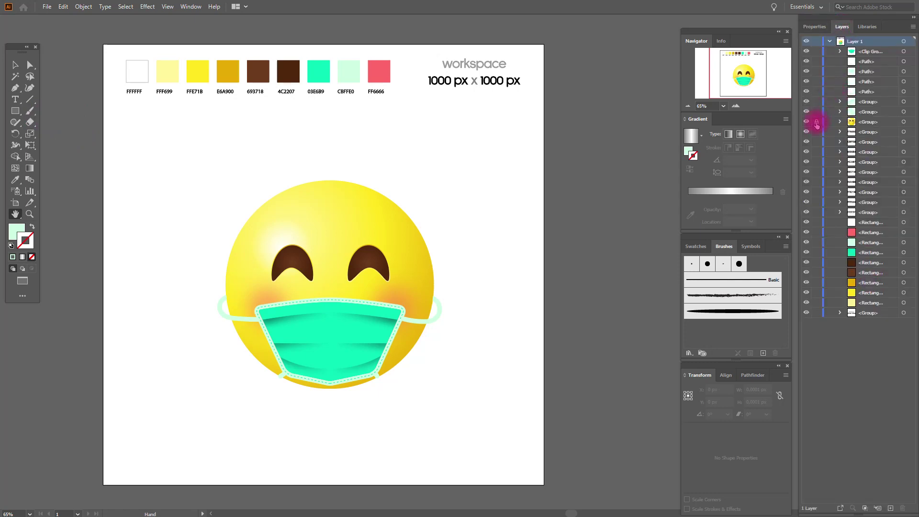
{"action": "left_click", "coordinate": [16, 67]}
{"action": "left_click_drag", "start_coordinate": [207, 160], "coordinate": [465, 437]}
{"action": "right_click", "coordinate": [411, 313]}
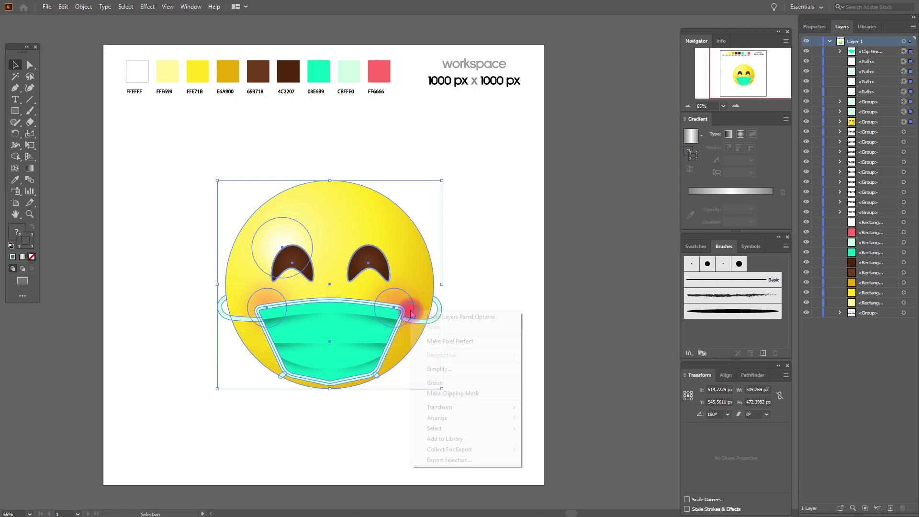
{"action": "left_click", "coordinate": [439, 380]}
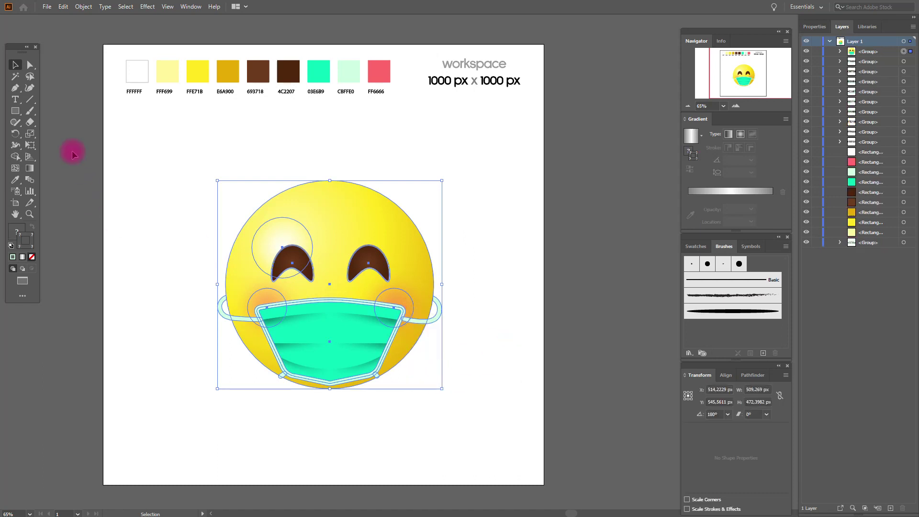
Draw a yellow FFE71B background rectangle about 1000 x 834 px beneath the colour palette and send it to the back
{"action": "left_click", "coordinate": [15, 111]}
{"action": "left_click", "coordinate": [15, 65]}
{"action": "left_click", "coordinate": [54, 125]}
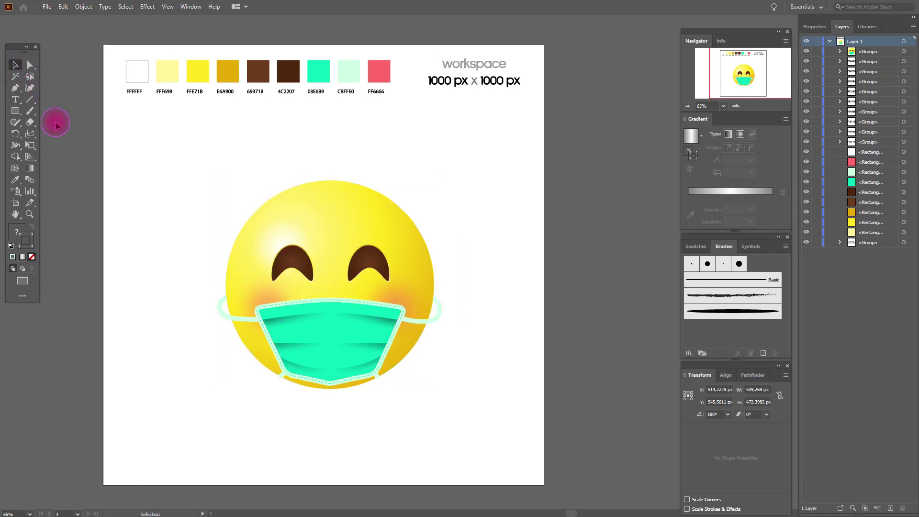
{"action": "left_click", "coordinate": [15, 180]}
{"action": "left_click", "coordinate": [197, 71]}
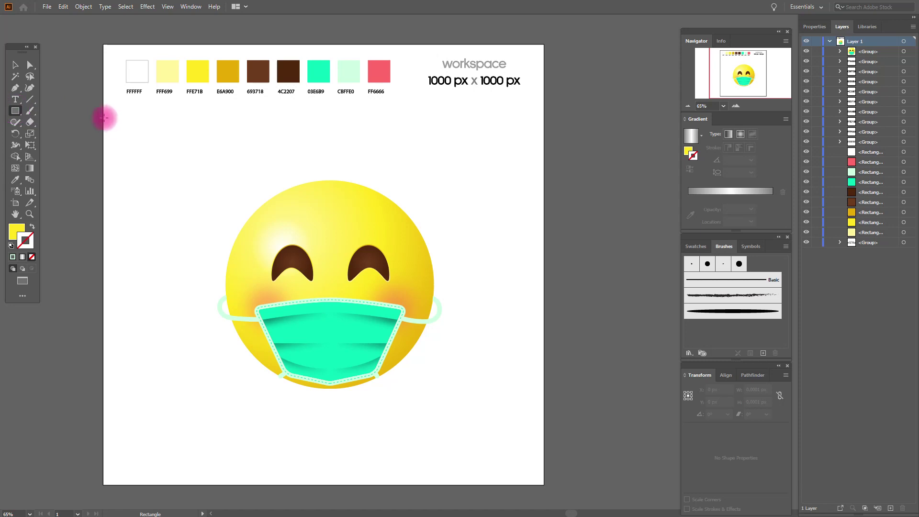
{"action": "left_click_drag", "start_coordinate": [103, 116], "coordinate": [544, 485]}
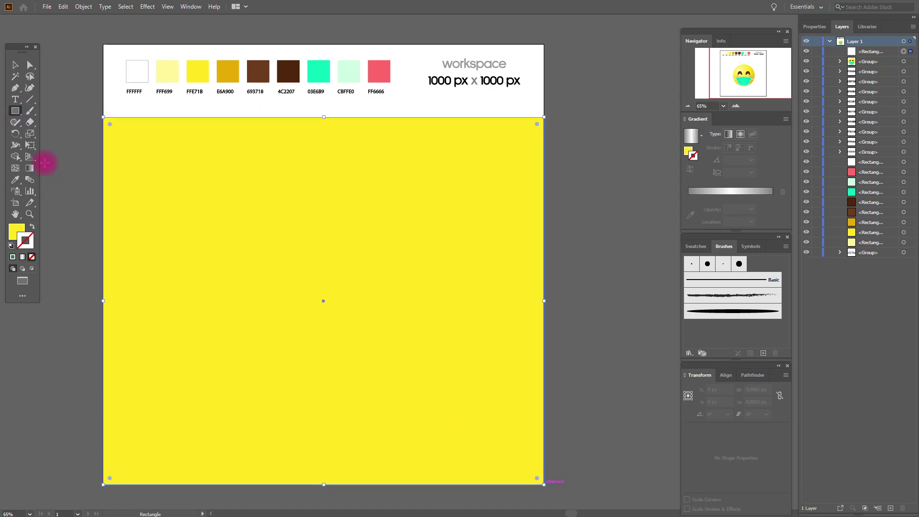
{"action": "right_click", "coordinate": [319, 207]}
{"action": "mouse_move", "coordinate": [402, 368]}
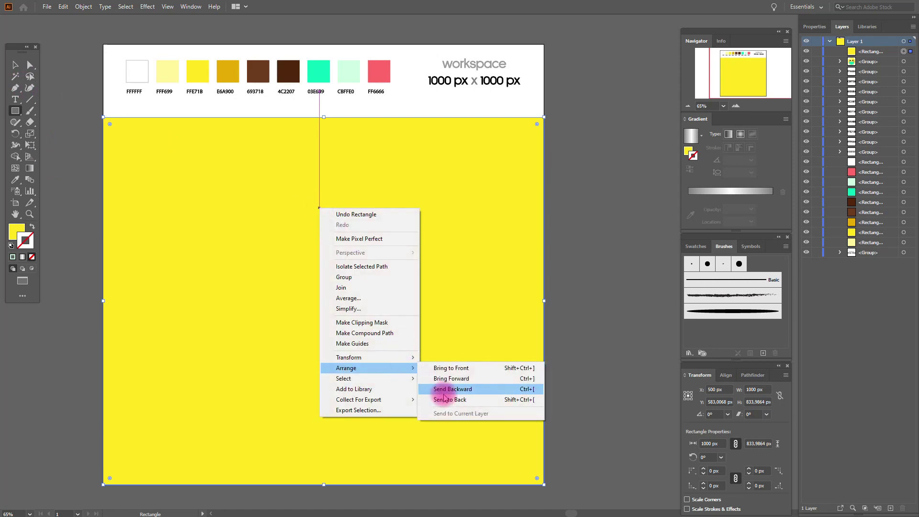
{"action": "left_click", "coordinate": [448, 400]}
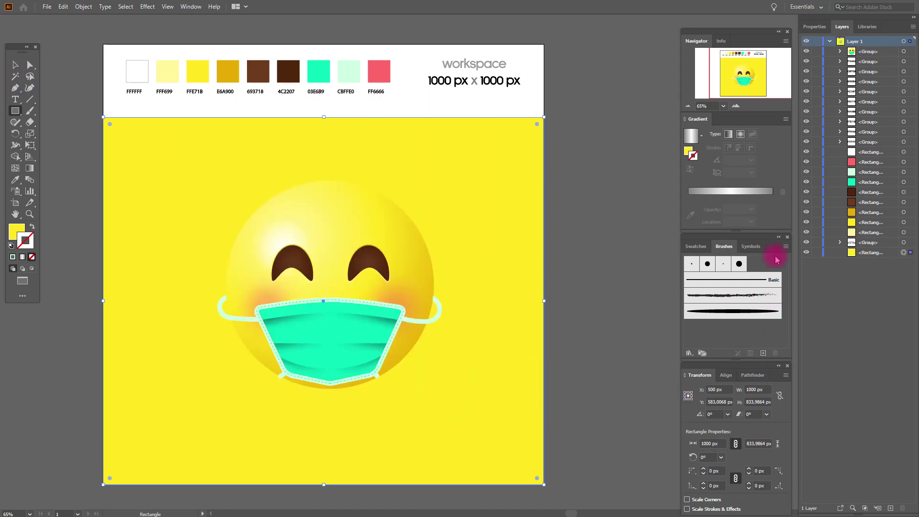
Fill the background rectangle with a radial gradient from FFE71B to E6A900, with the midpoint at about 73%
{"action": "left_click", "coordinate": [696, 246]}
{"action": "left_click", "coordinate": [687, 296]}
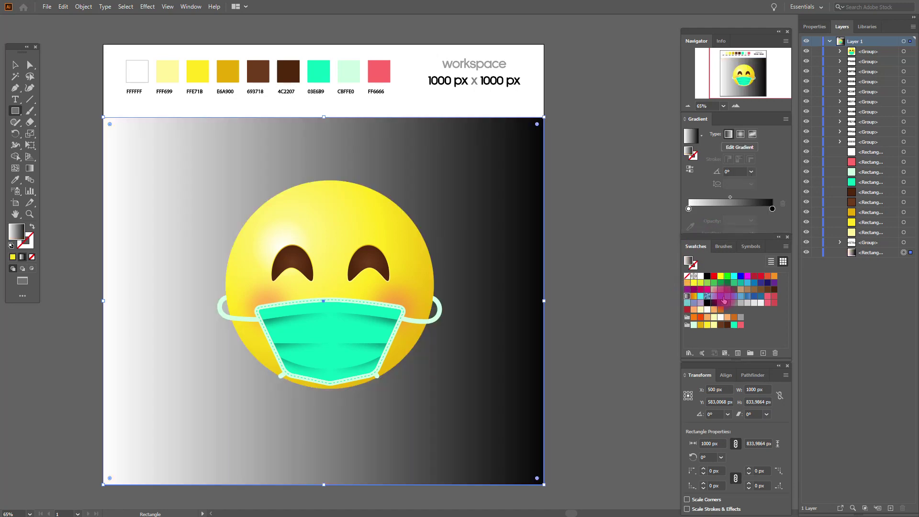
{"action": "left_click", "coordinate": [740, 134]}
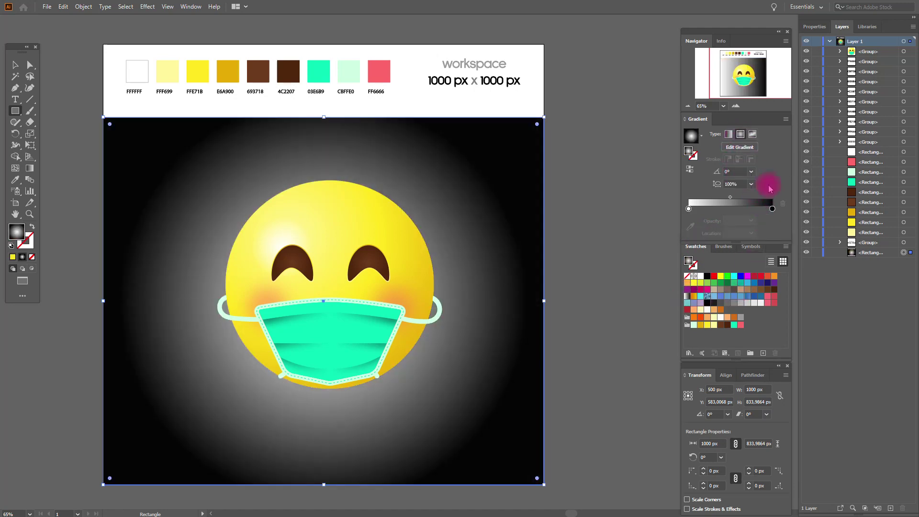
{"action": "left_click_drag", "start_coordinate": [702, 328], "coordinate": [772, 209]}
{"action": "left_click_drag", "start_coordinate": [706, 324], "coordinate": [744, 204]}
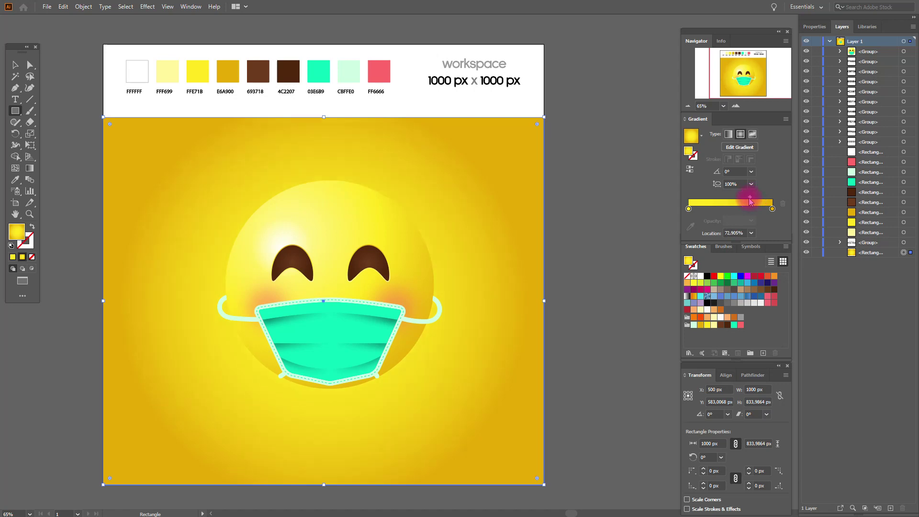
{"action": "left_click", "coordinate": [62, 79]}
Draw a flat E6A900 ellipse about 420 x 87 px below the emoji as its ground shadow
{"action": "left_click", "coordinate": [14, 180]}
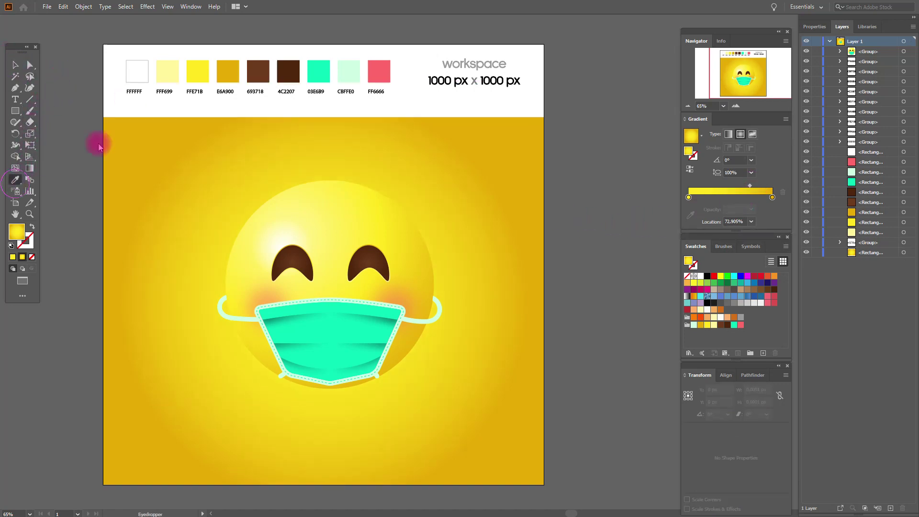
{"action": "left_click", "coordinate": [235, 67]}
{"action": "left_click_drag", "start_coordinate": [19, 112], "coordinate": [45, 134]}
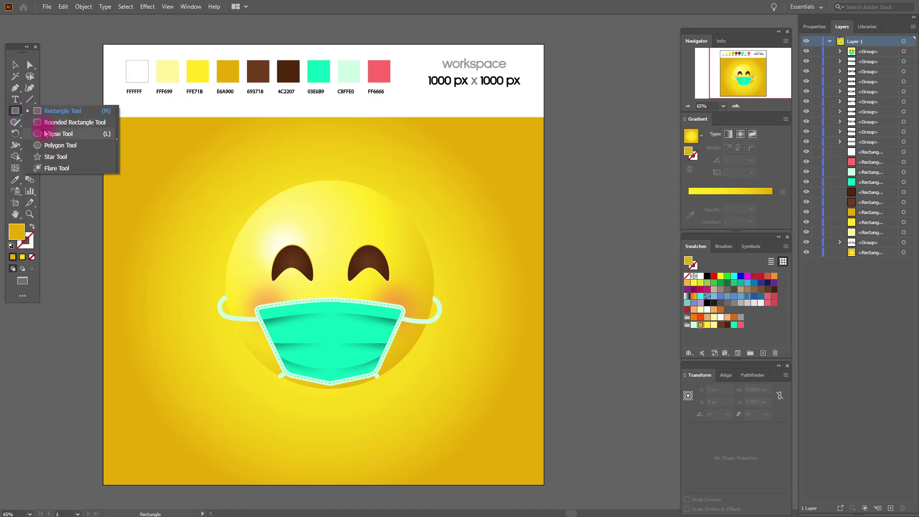
{"action": "left_click_drag", "start_coordinate": [243, 399], "coordinate": [429, 437]}
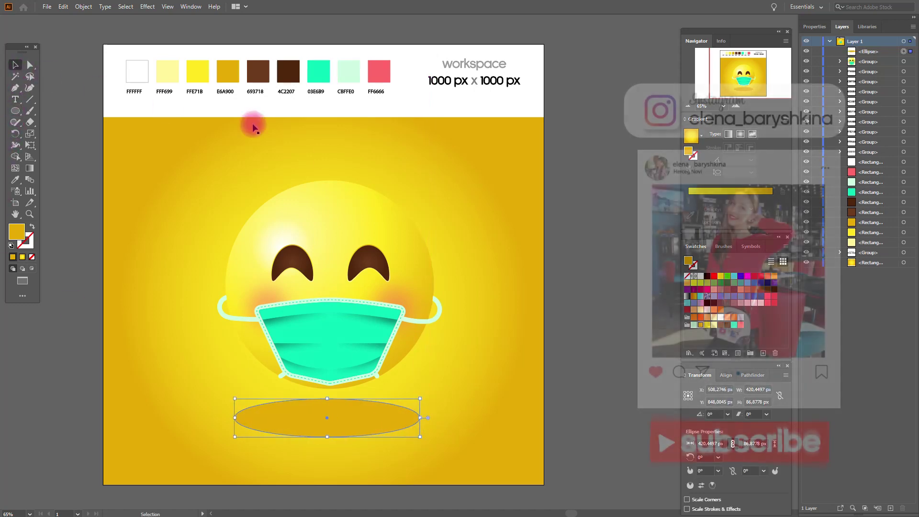
{"action": "left_click", "coordinate": [574, 275]}
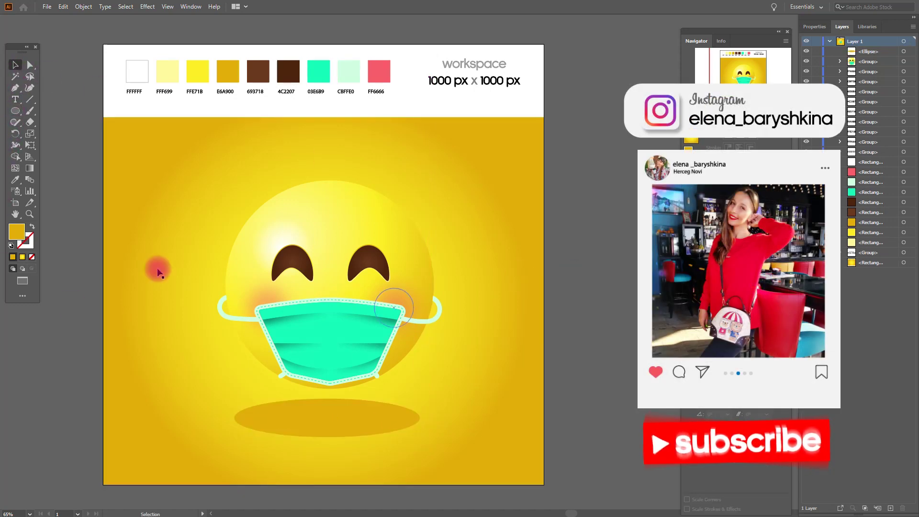
{"action": "left_click", "coordinate": [15, 214]}
{"action": "left_click_drag", "start_coordinate": [379, 302], "coordinate": [369, 298]}
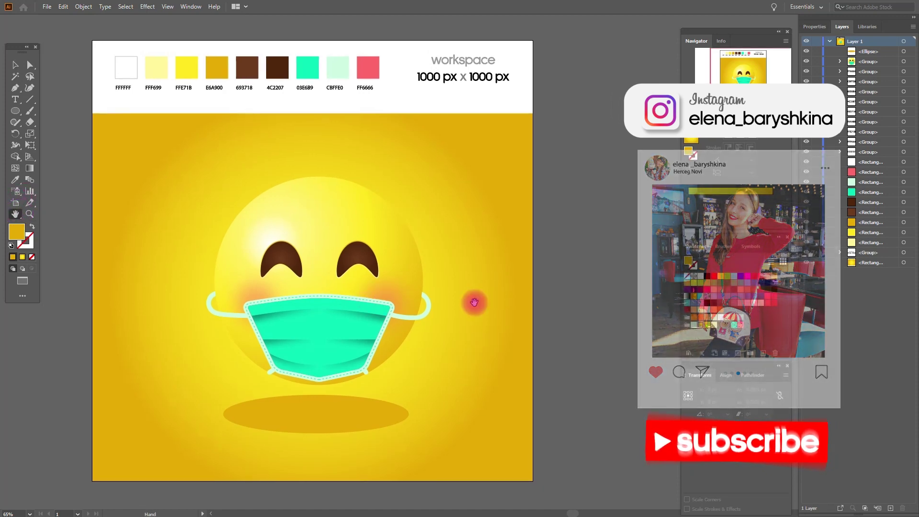